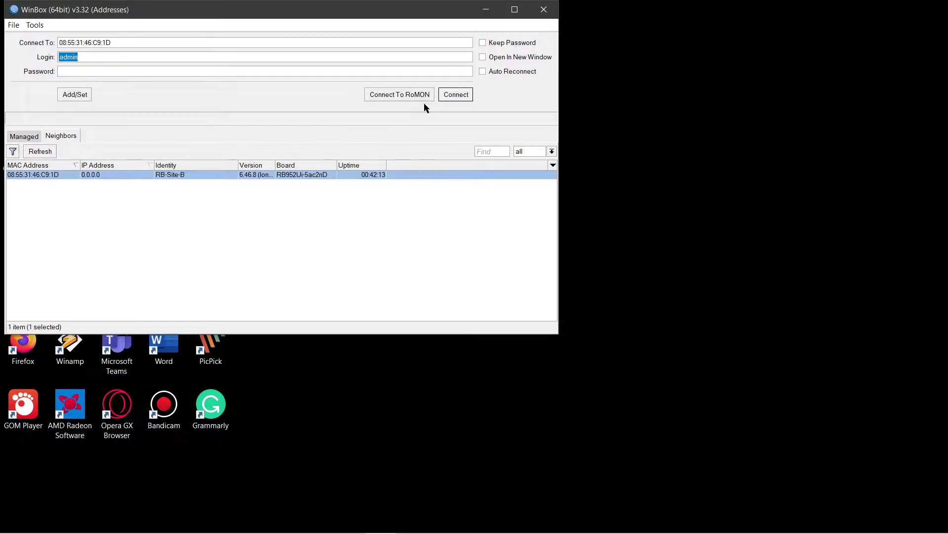
Connect to RB-Site-B, select wlan1 in Wireless Tables and view the DHCP client lease
left_click(465, 96)
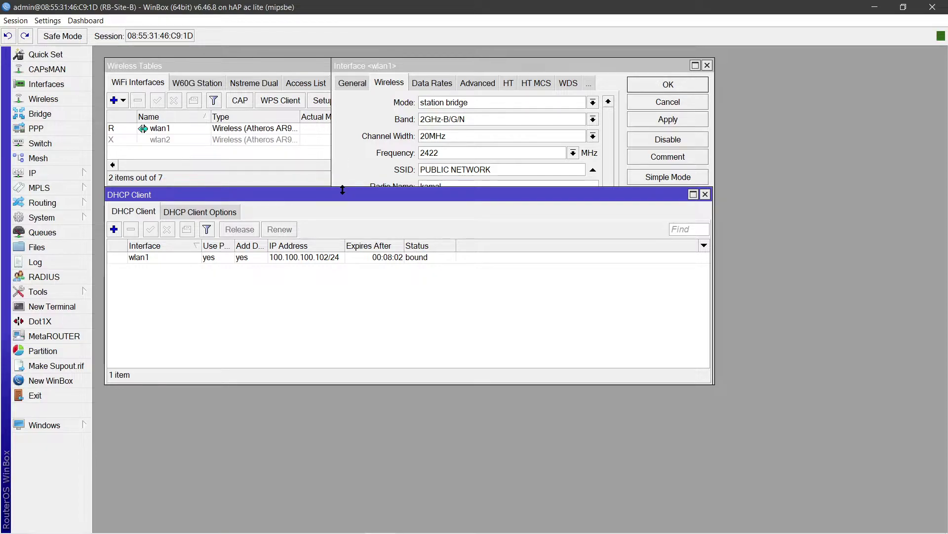
left_click(441, 169)
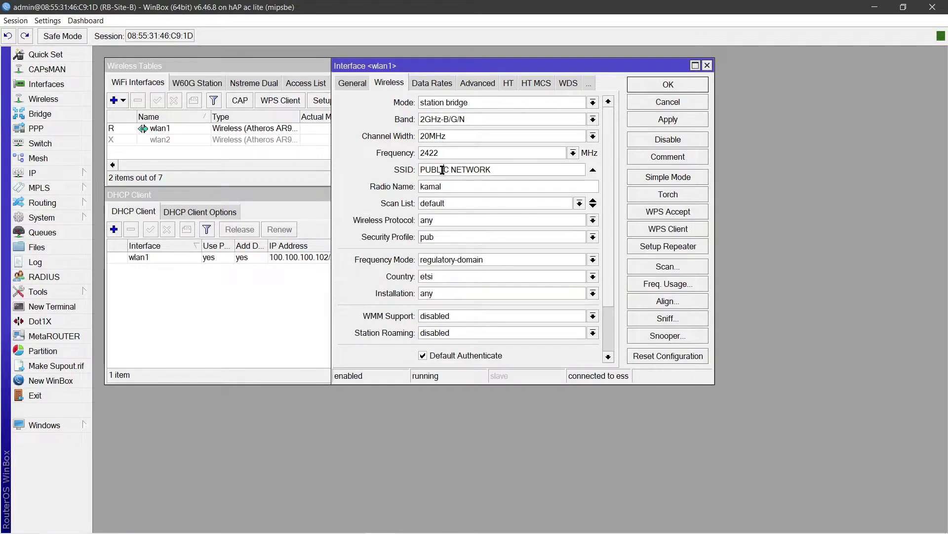
left_click(233, 156)
left_click(116, 130)
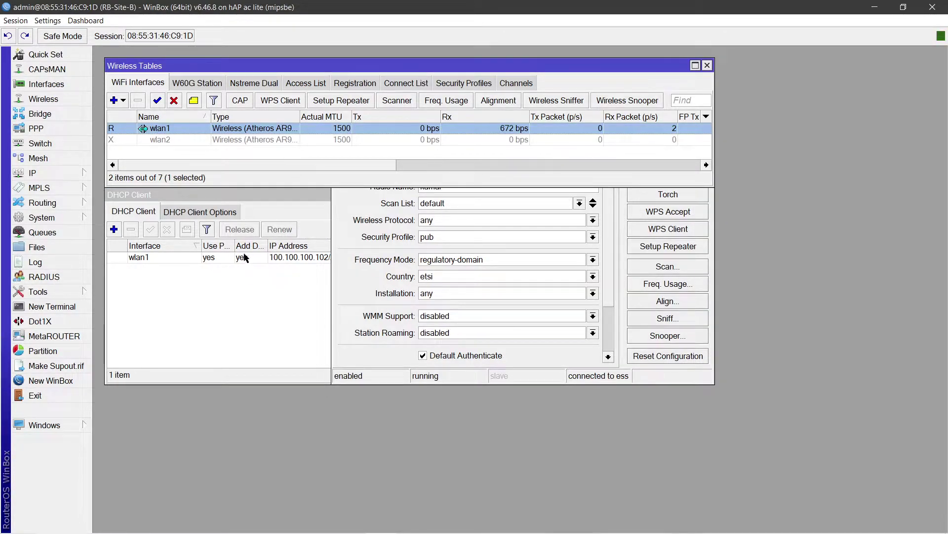
left_click(218, 280)
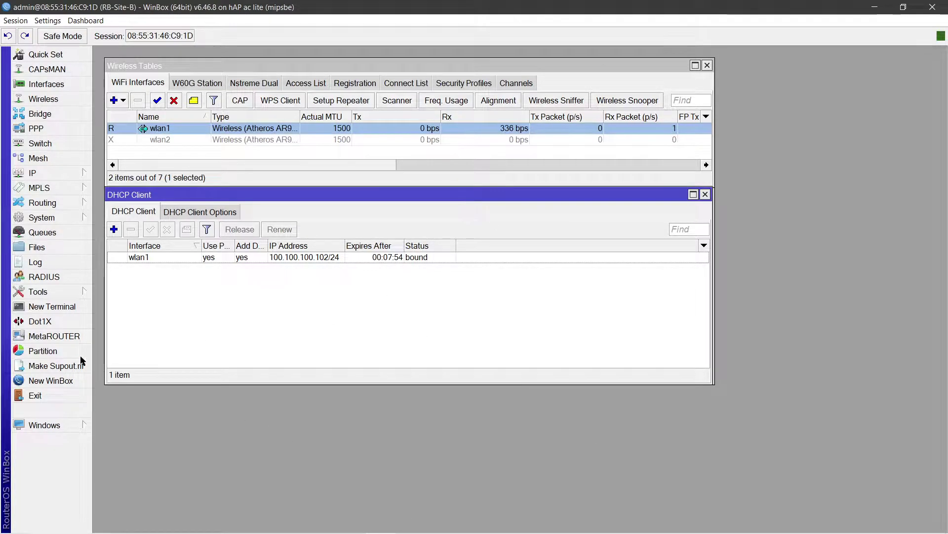
Take a screen capture of the WinBox windows, then bring wlan1's interface settings forward
key("Print")
left_click_drag(109, 50, 757, 476)
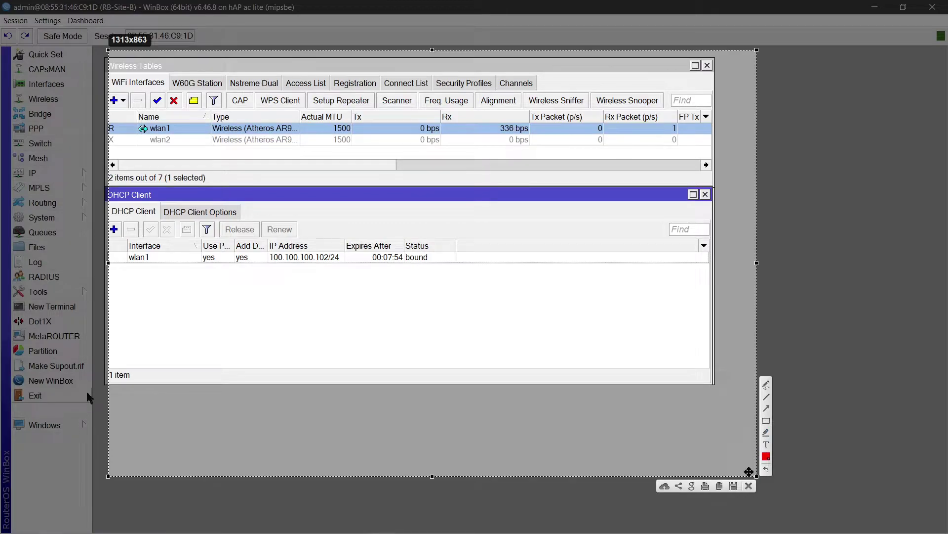
key("ctrl+c")
left_click(51, 420)
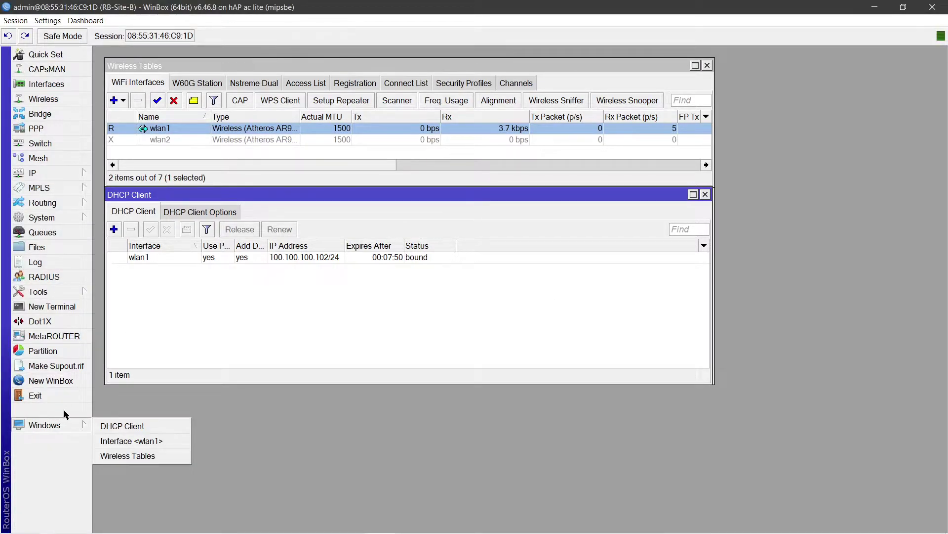
left_click(138, 440)
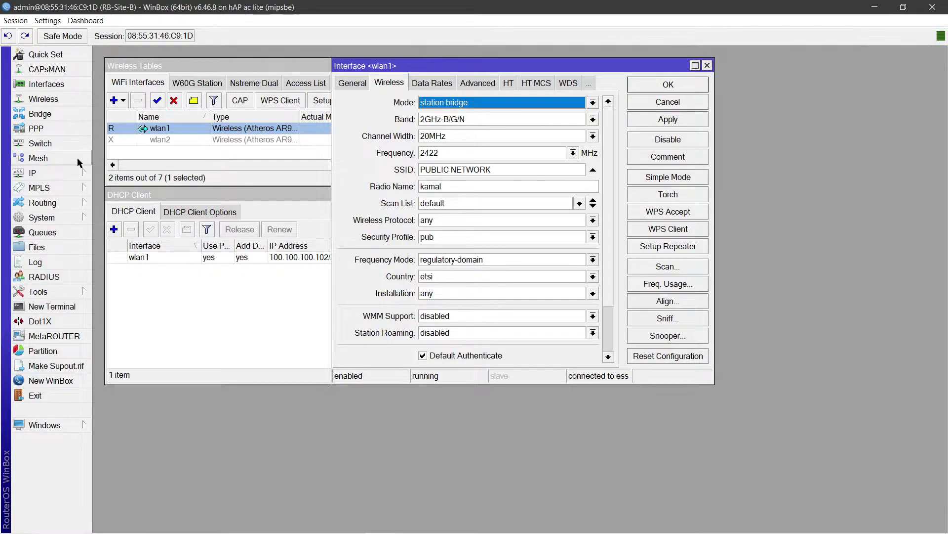
Compare the DHCP client lease with wlan1's station bridge settings on 2422 MHz, SSID PUBLIC NETWORK
left_click(52, 217)
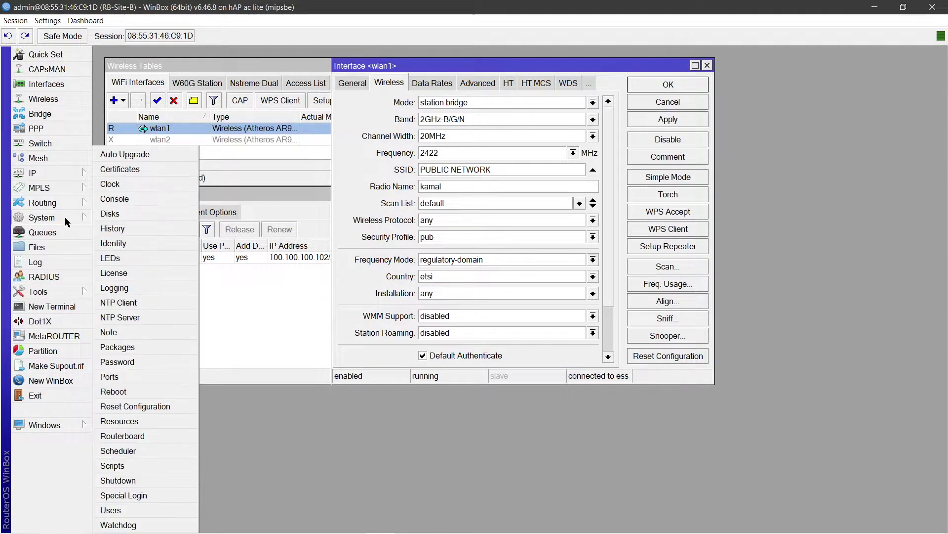
left_click(271, 295)
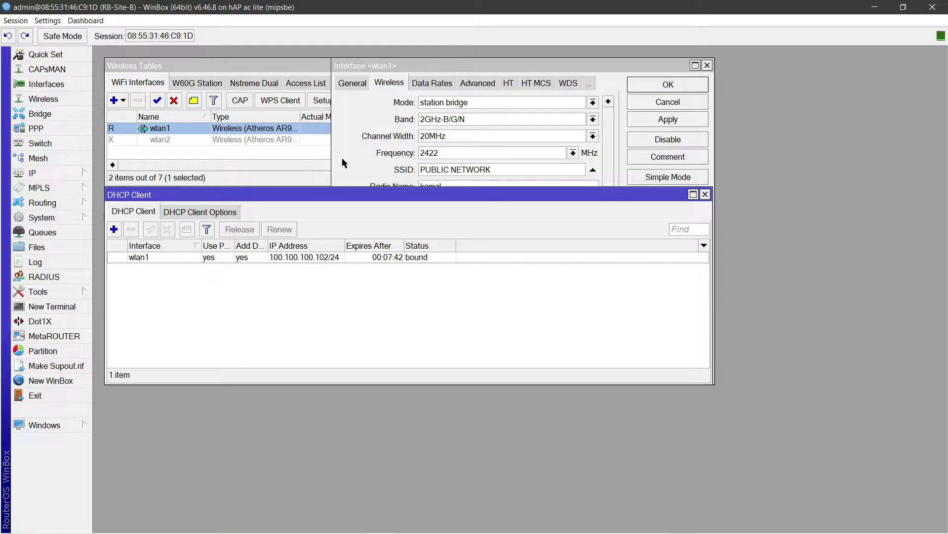
left_click(345, 162)
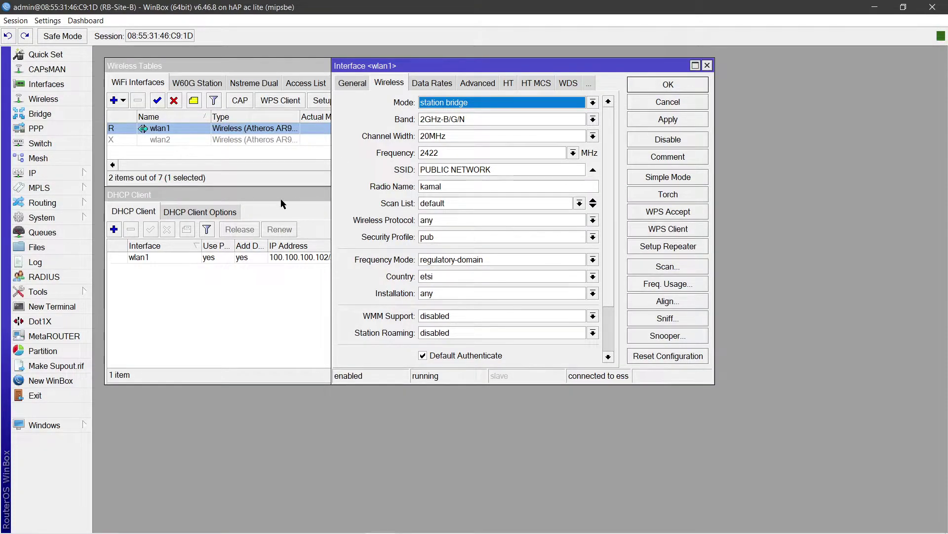
left_click(37, 247)
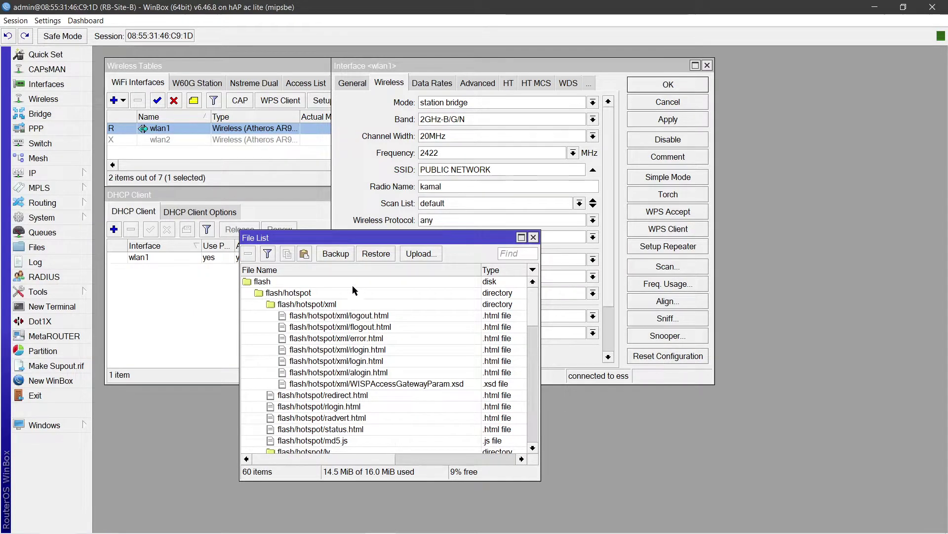
Close the Interface wlan1, Wireless Tables and DHCP Client windows, leaving only the File List
left_click_drag(374, 242, 374, 239)
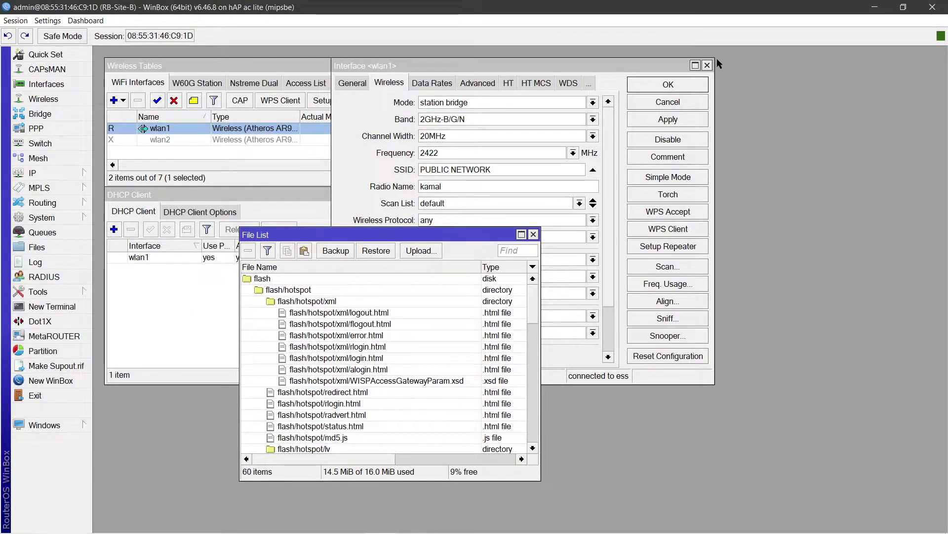
left_click(708, 65)
left_click(707, 65)
left_click(705, 194)
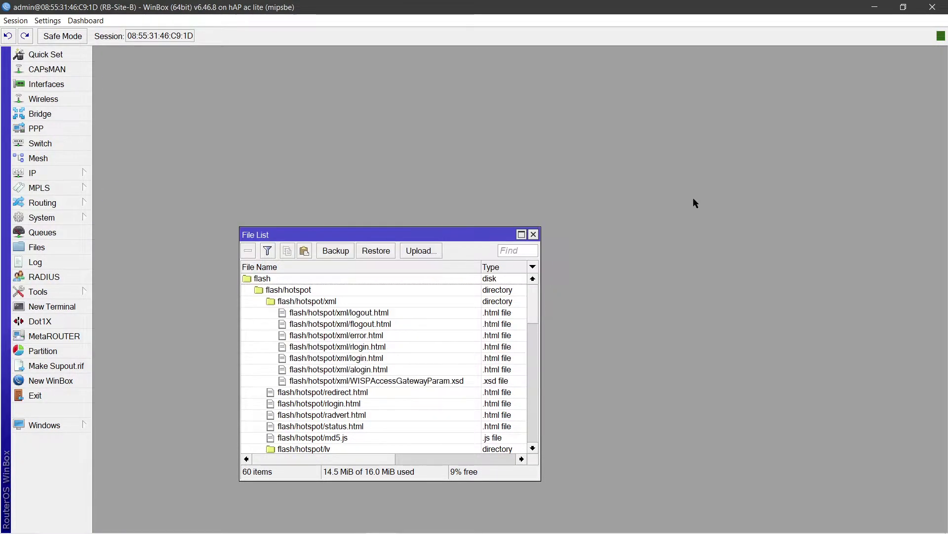
left_click_drag(467, 235, 531, 162)
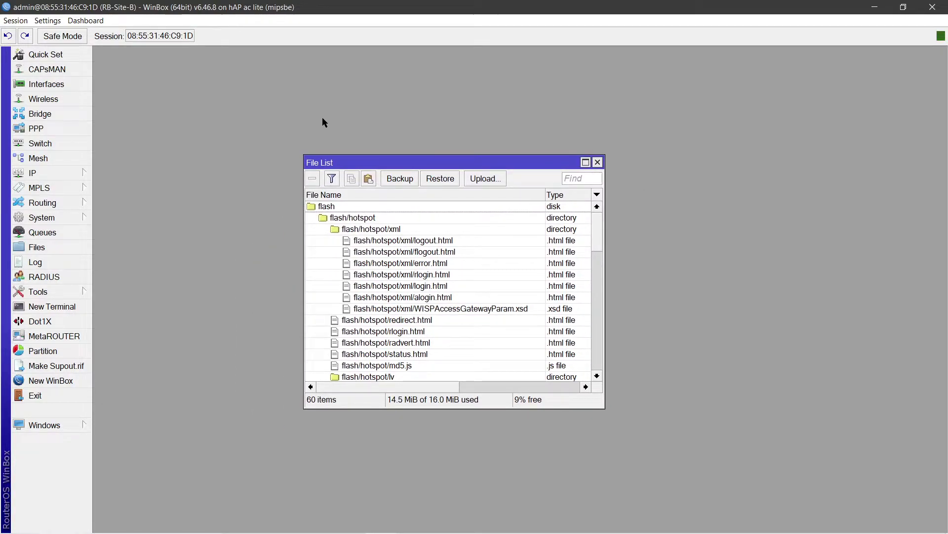
Capture the File List and mark the Backup command with a red box
key("super+shift+s")
left_click_drag(270, 111, 731, 488)
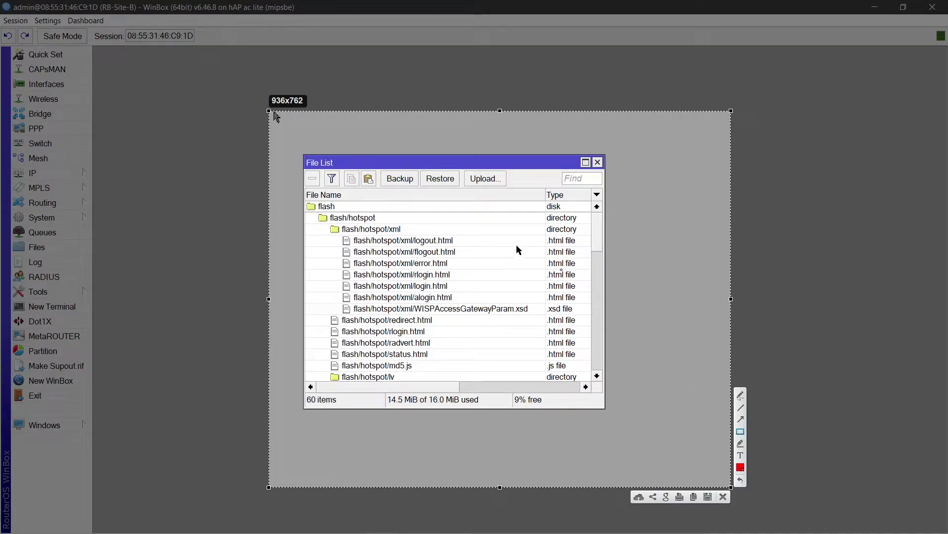
left_click_drag(377, 165, 423, 190)
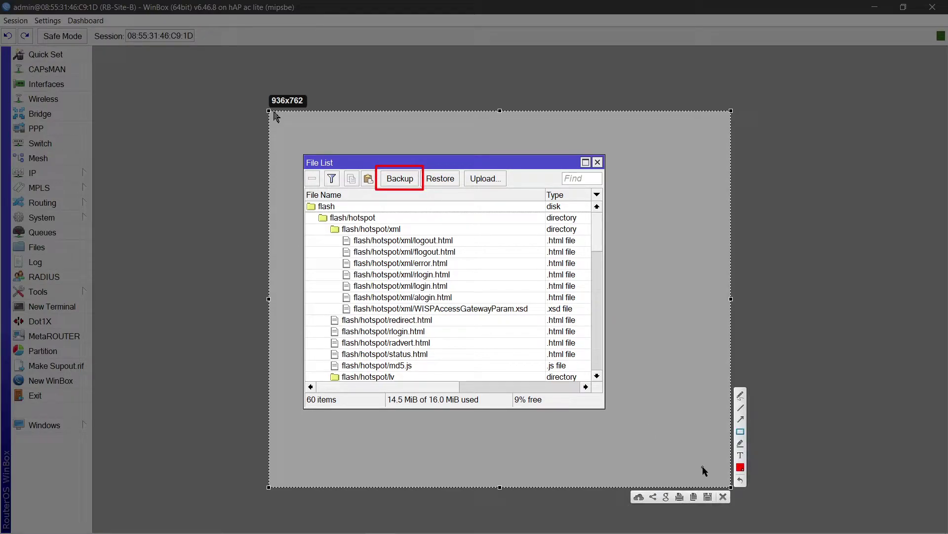
left_click(722, 496)
Open the Backup dialog with aes-sha256 encryption selected and enabled
left_click(400, 178)
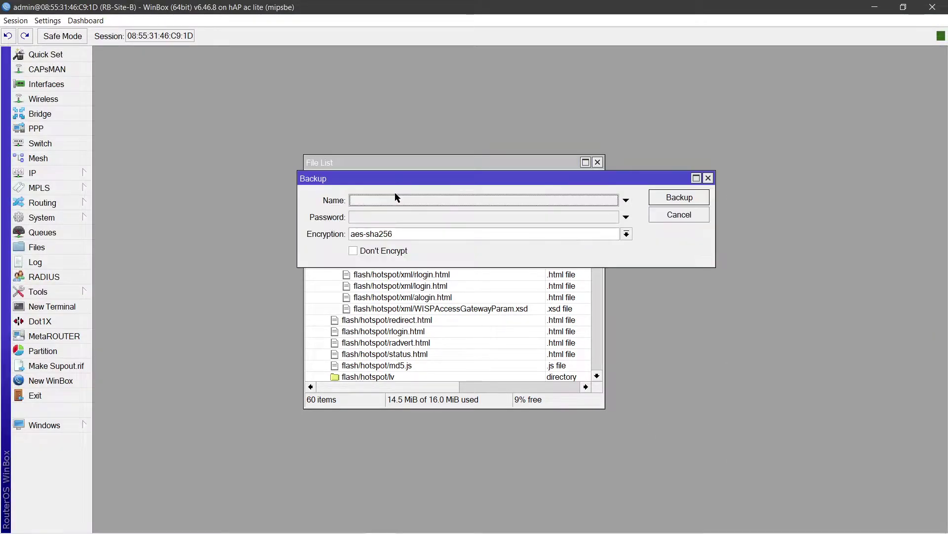
left_click_drag(442, 183, 348, 138)
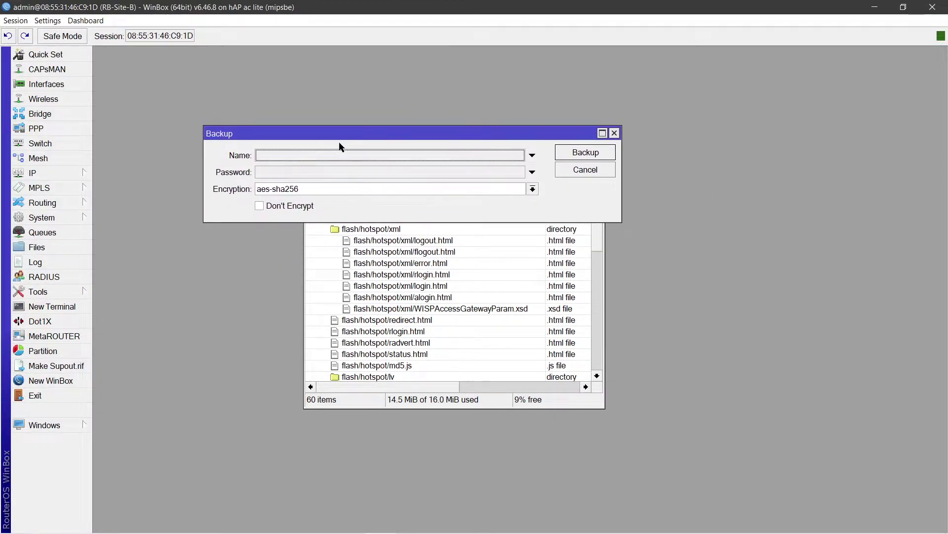
left_click(533, 189)
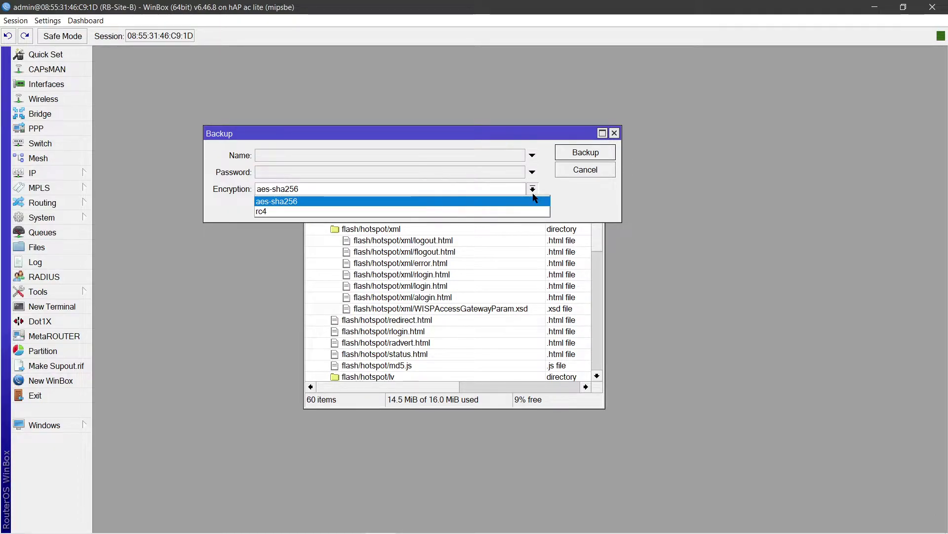
left_click(303, 194)
left_click(260, 206)
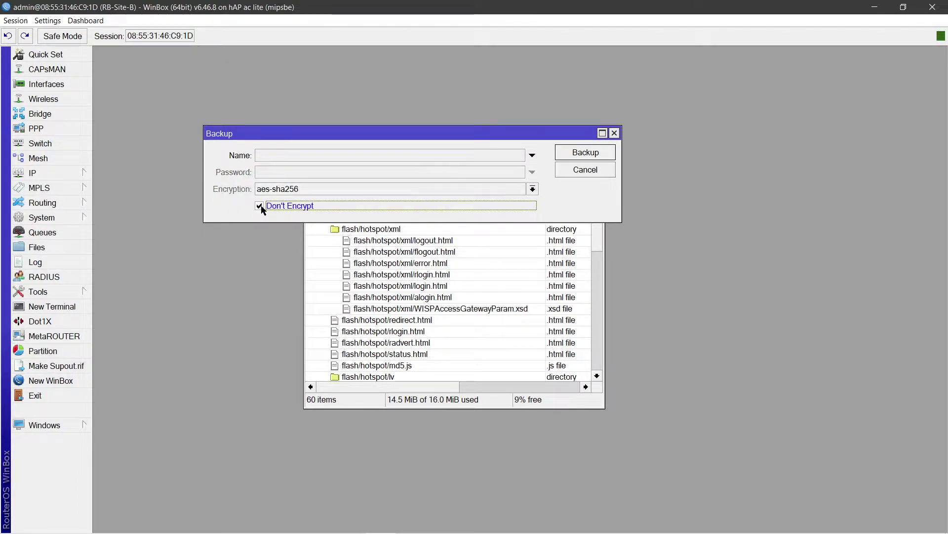
left_click(260, 206)
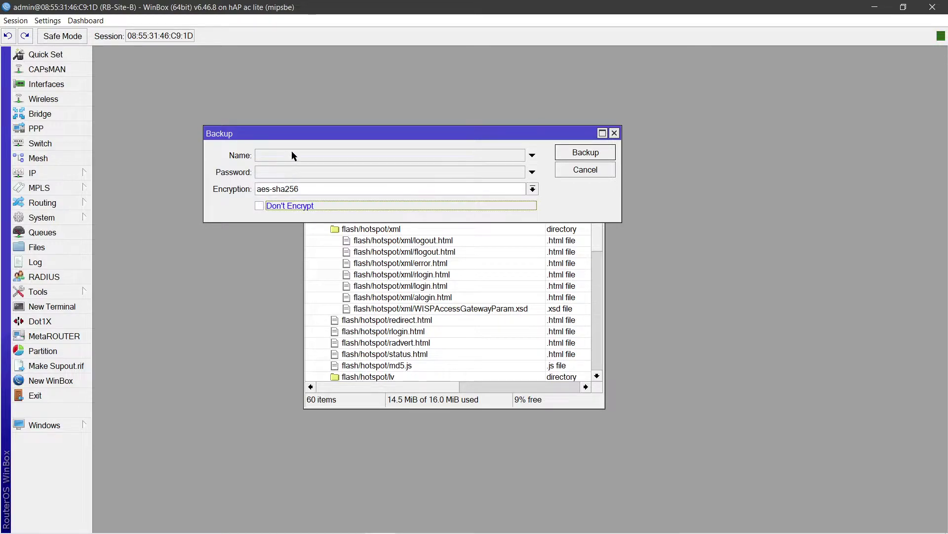
Name the backup Backup-19-4-2022
left_click(292, 154)
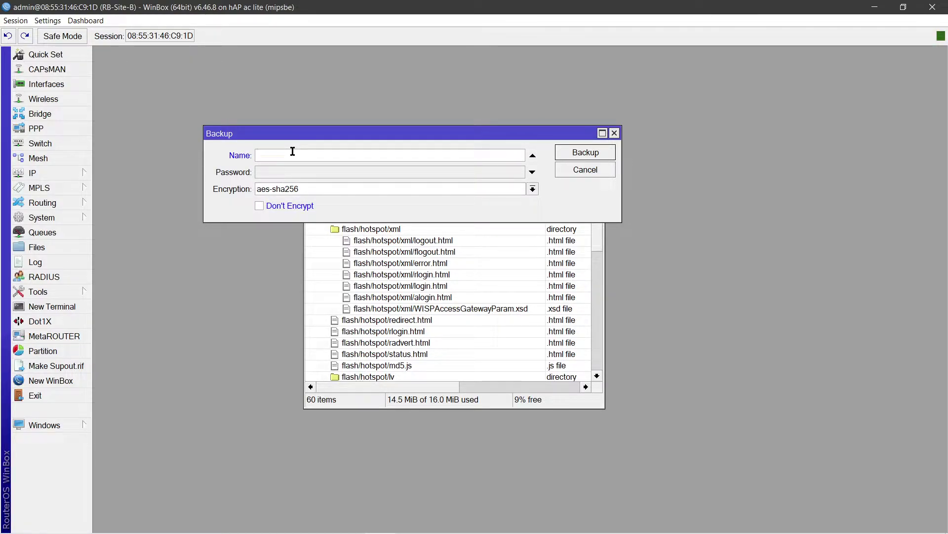
type("Backup-")
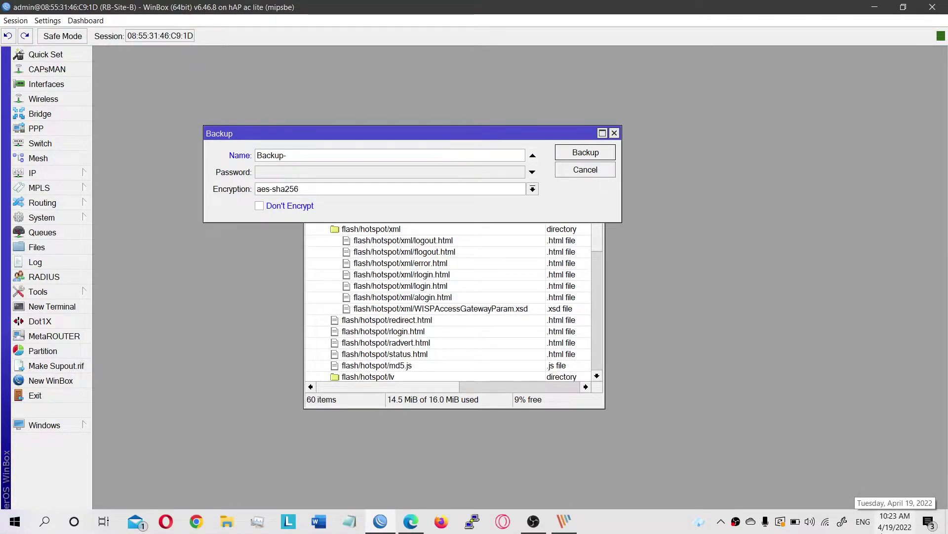
type("19")
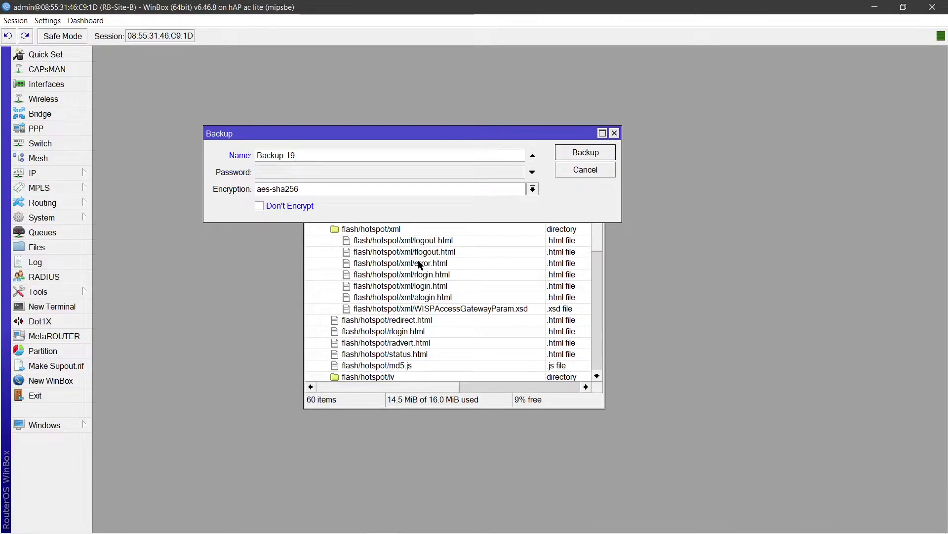
type("-4-2022")
Enable the password, enter the backup password and create the backup
left_click(430, 172)
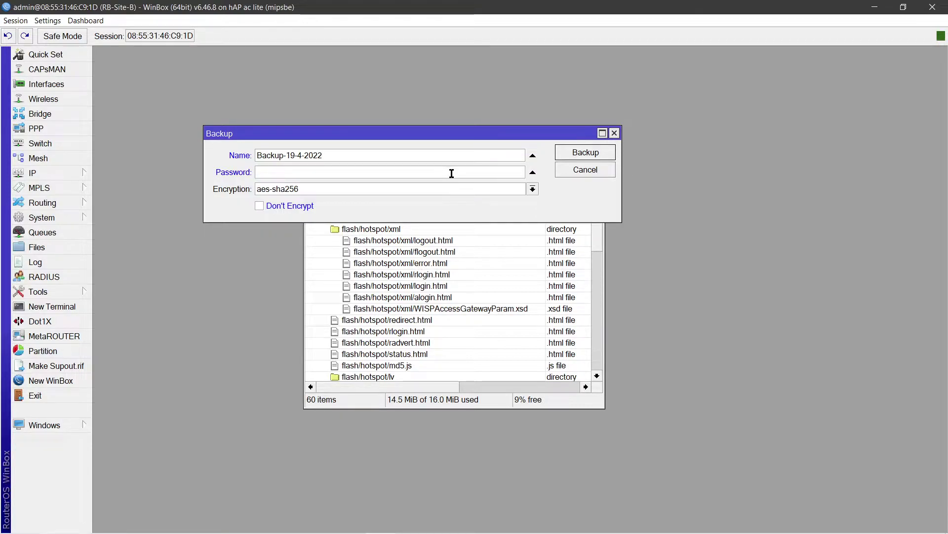
left_click(532, 172)
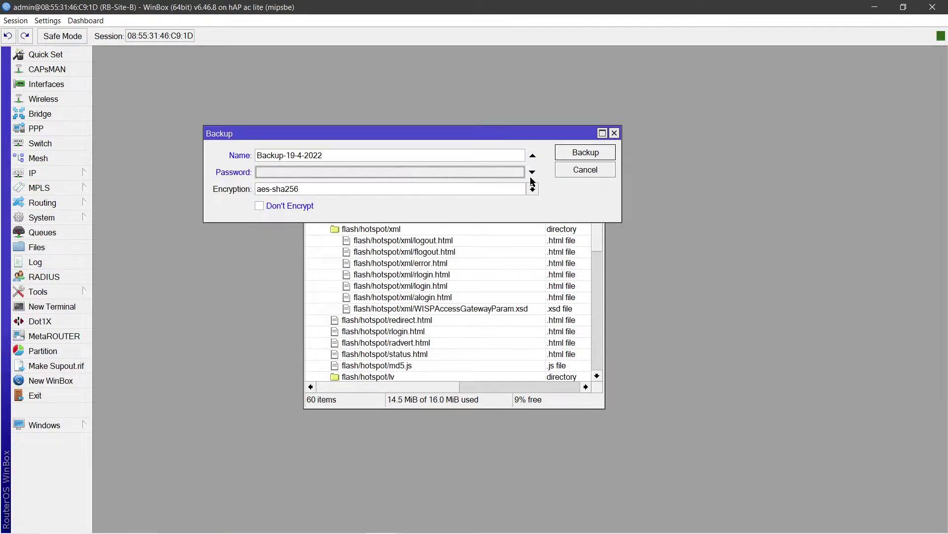
left_click(532, 173)
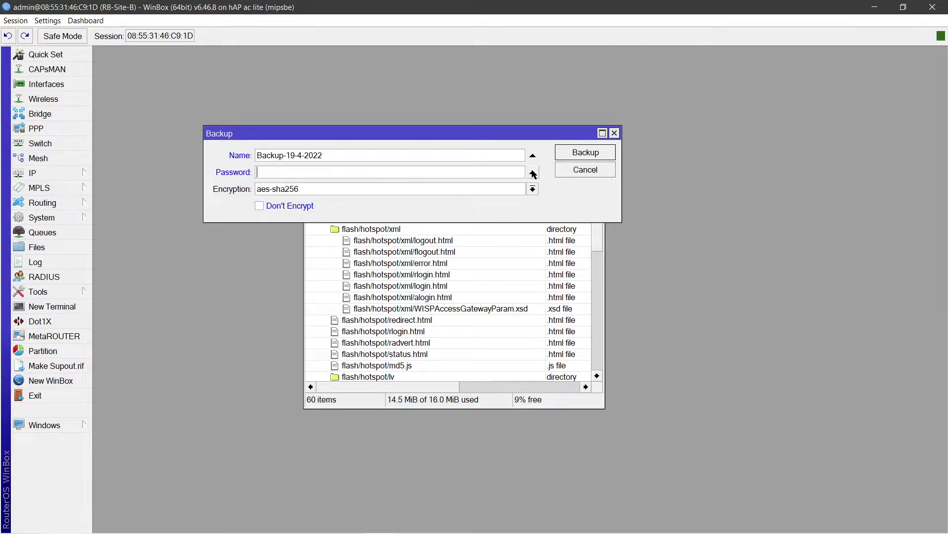
left_click(568, 152)
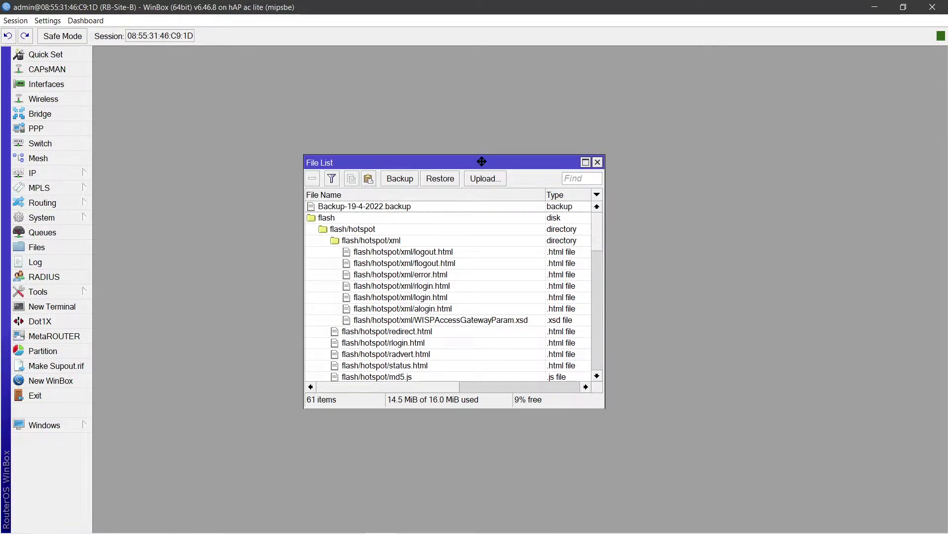
Select the new backup file and widen the File List to show its 15.8 KiB size and creation time
left_click_drag(482, 161, 510, 146)
left_click(478, 212)
left_click(433, 190)
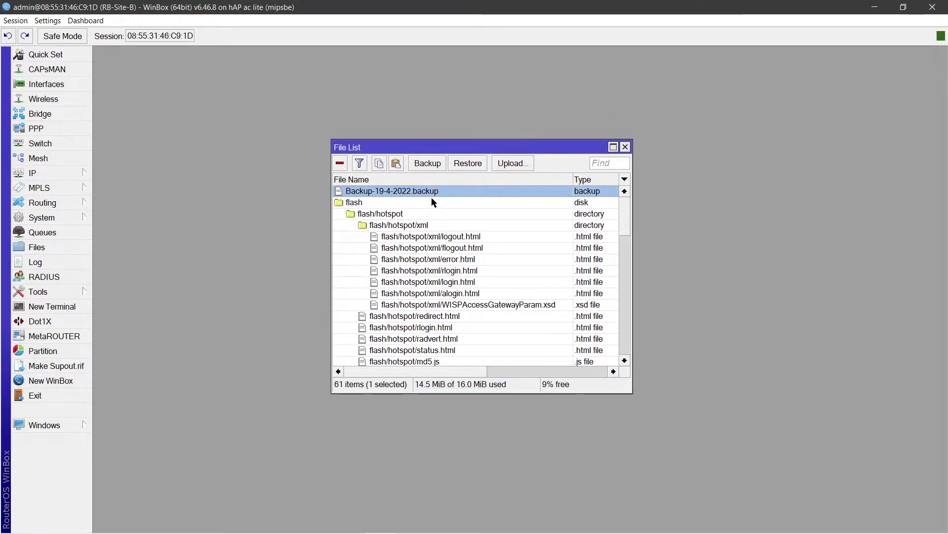
left_click(431, 200)
left_click(429, 192)
left_click_drag(631, 301, 803, 312)
Capture the File List, boxing the .backup extension and file type in red with a connecting arrow
key("Print")
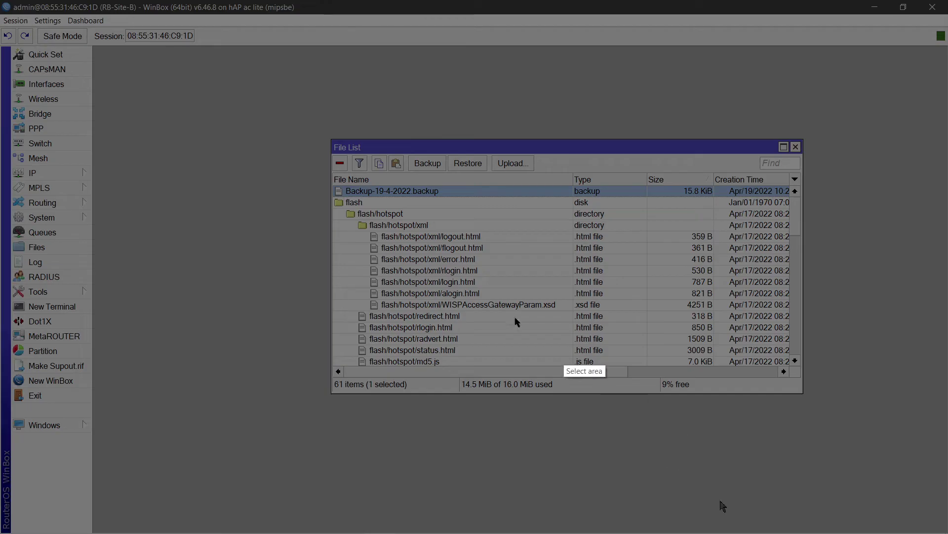
left_click_drag(323, 132, 715, 252)
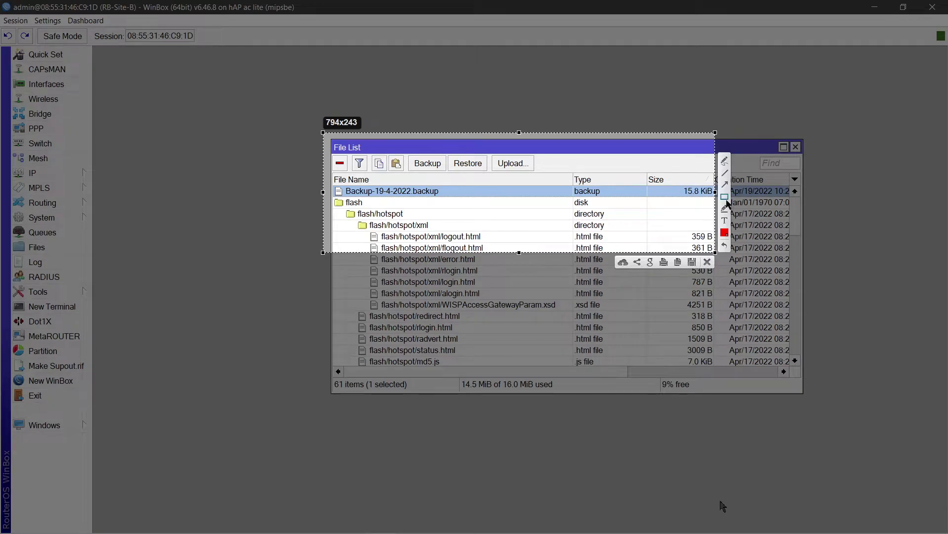
left_click_drag(407, 184, 446, 199)
left_click_drag(571, 184, 612, 199)
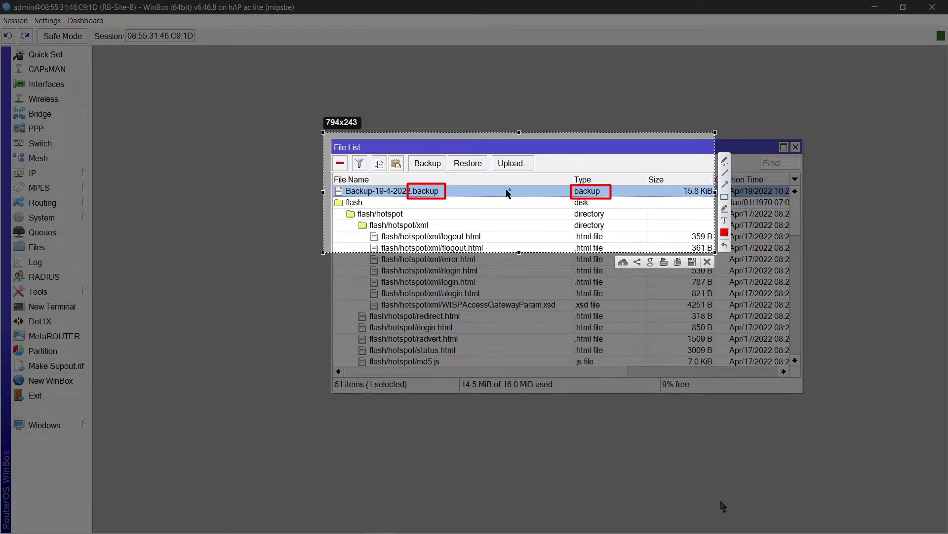
left_click_drag(450, 194, 572, 195)
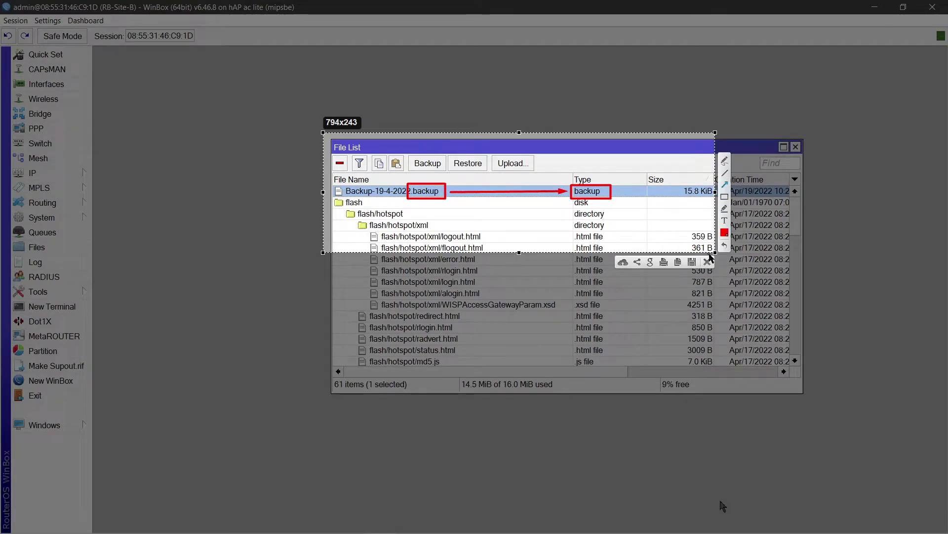
left_click(705, 262)
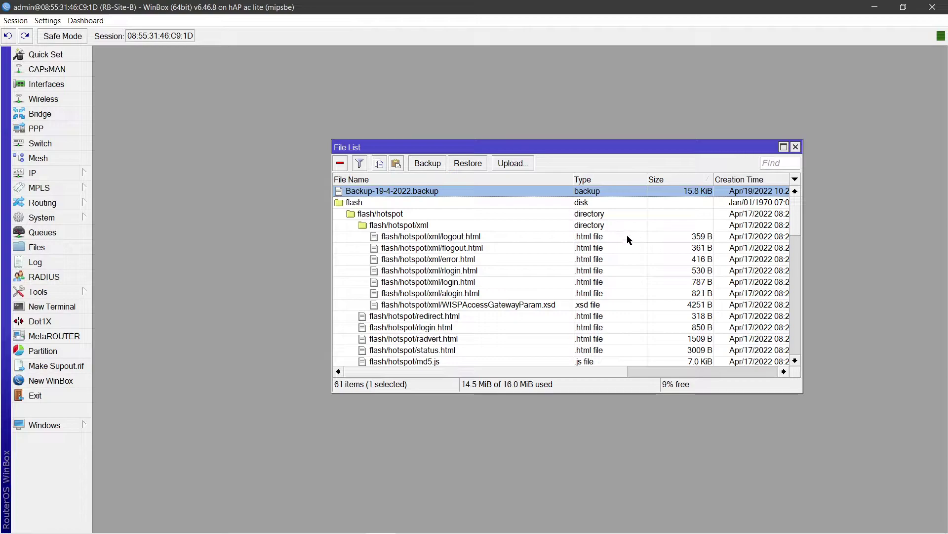
Reselect the backup file, then restore down the WinBox window and move it right
left_click(512, 203)
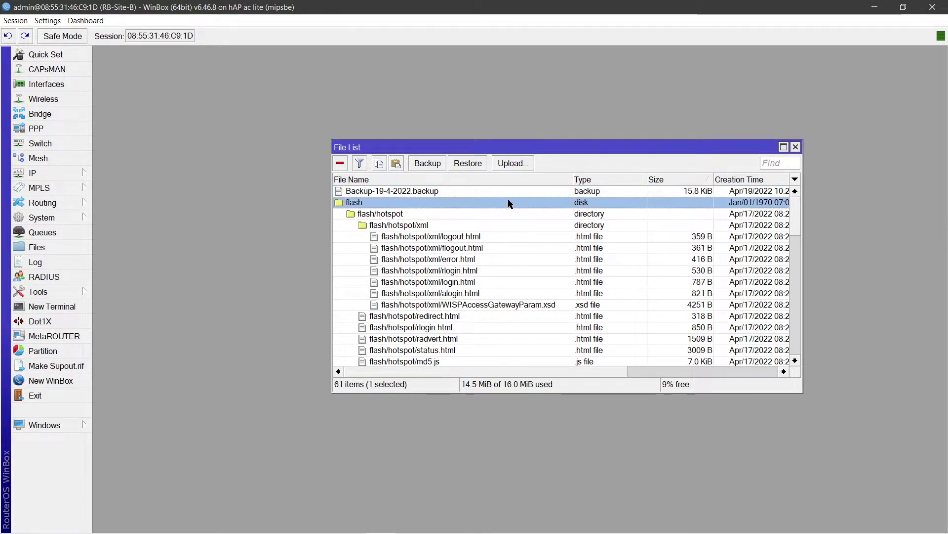
left_click(511, 195)
left_click(512, 198)
left_click(510, 193)
left_click(509, 201)
left_click(512, 193)
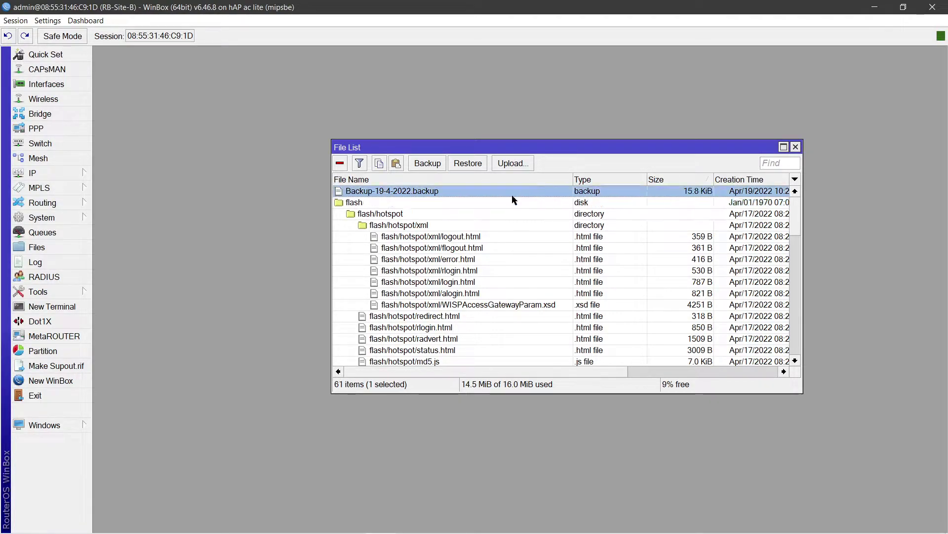
left_click(509, 202)
left_click(508, 192)
left_click(508, 201)
left_click(509, 194)
left_click(511, 202)
left_click(513, 195)
left_click(515, 203)
left_click(518, 196)
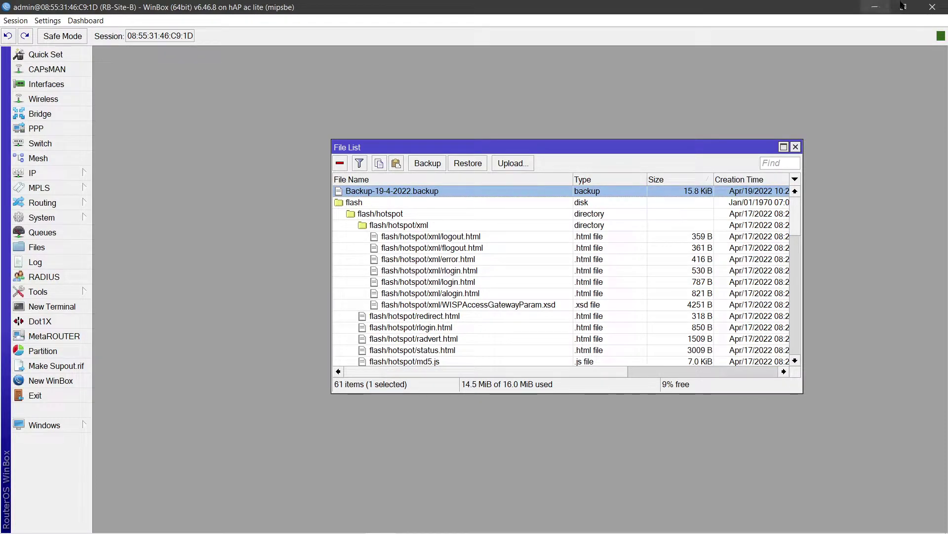
left_click(904, 7)
left_click_drag(502, 97, 677, 124)
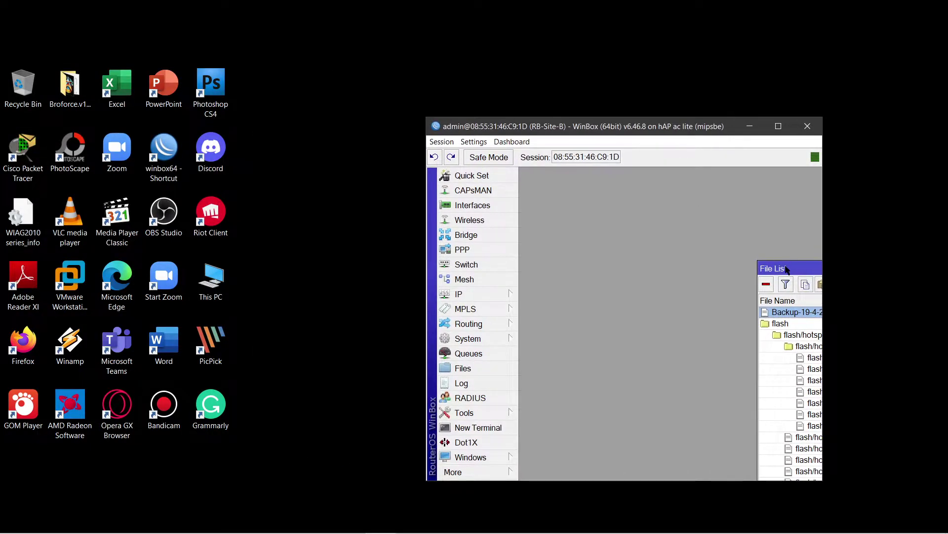
Copy Backup-19-4-2022.backup in the File List and move the WinBox window left
left_click_drag(788, 269, 571, 181)
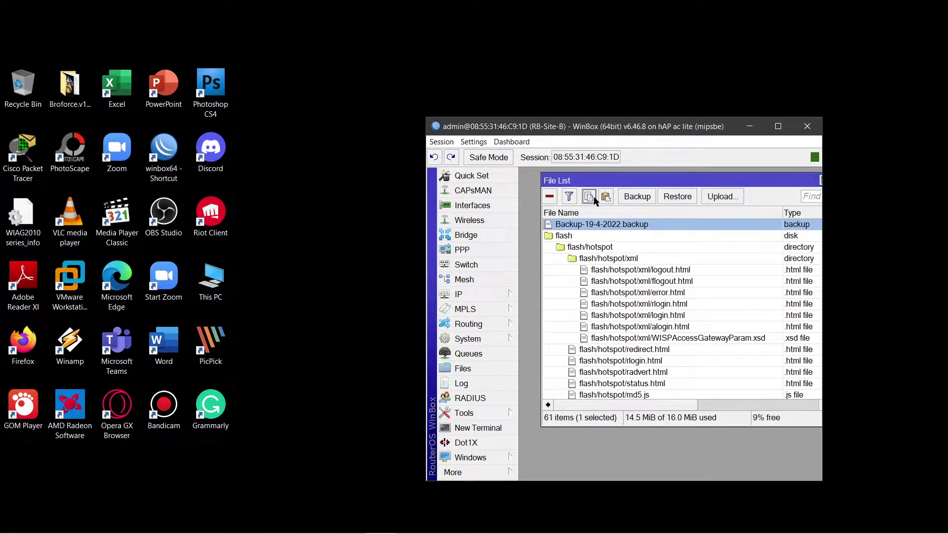
left_click(594, 198)
left_click_drag(624, 127, 397, 116)
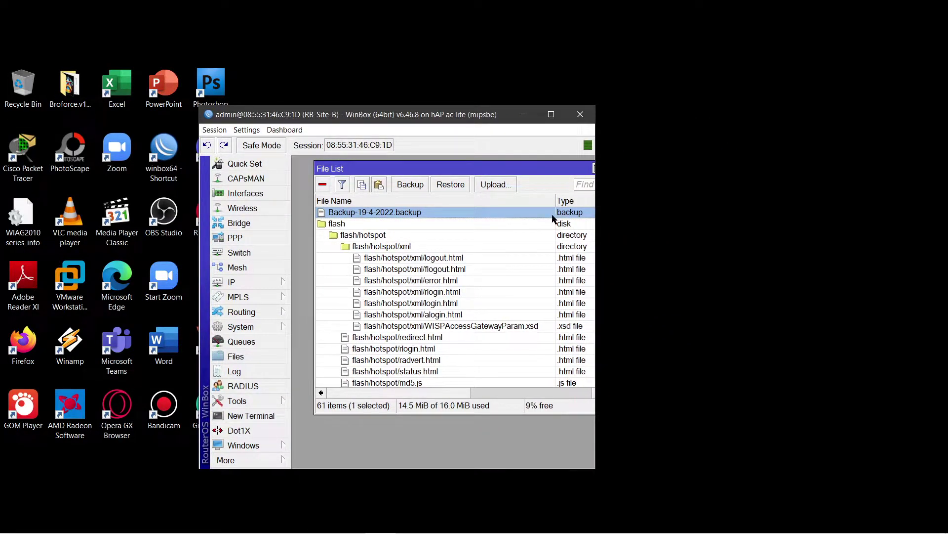
left_click(239, 223)
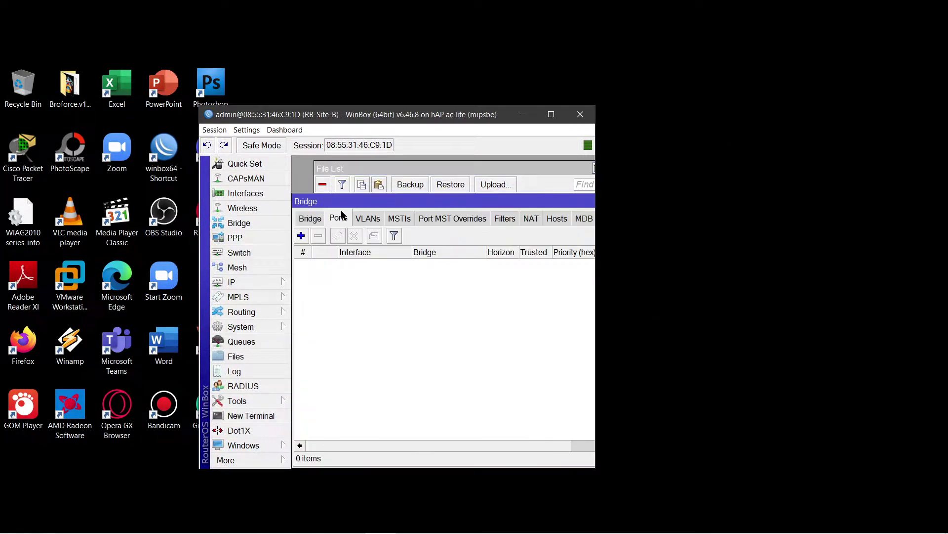
left_click_drag(478, 204, 415, 228)
left_click(515, 222)
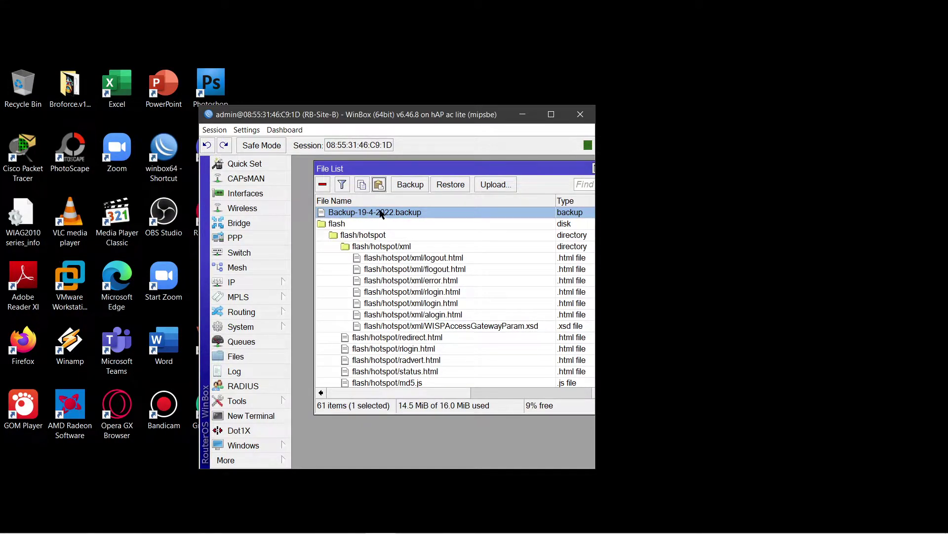
Check the backup file's context menu, resize WinBox and bring up File Explorer
right_click(437, 218)
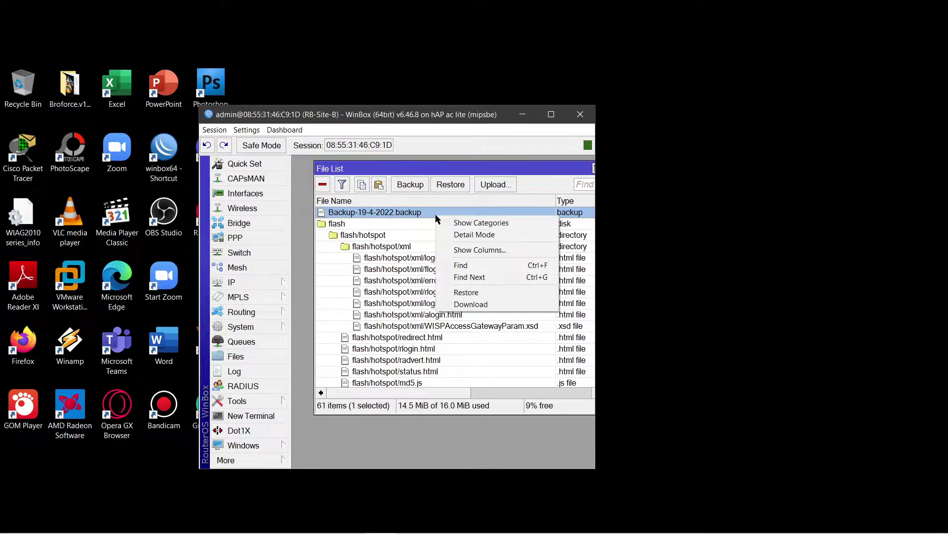
left_click(437, 218)
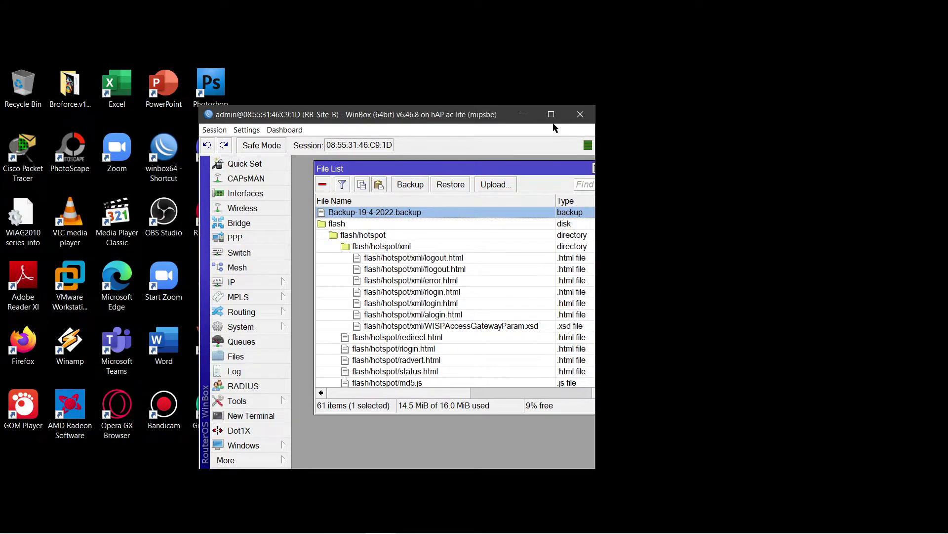
left_click(552, 115)
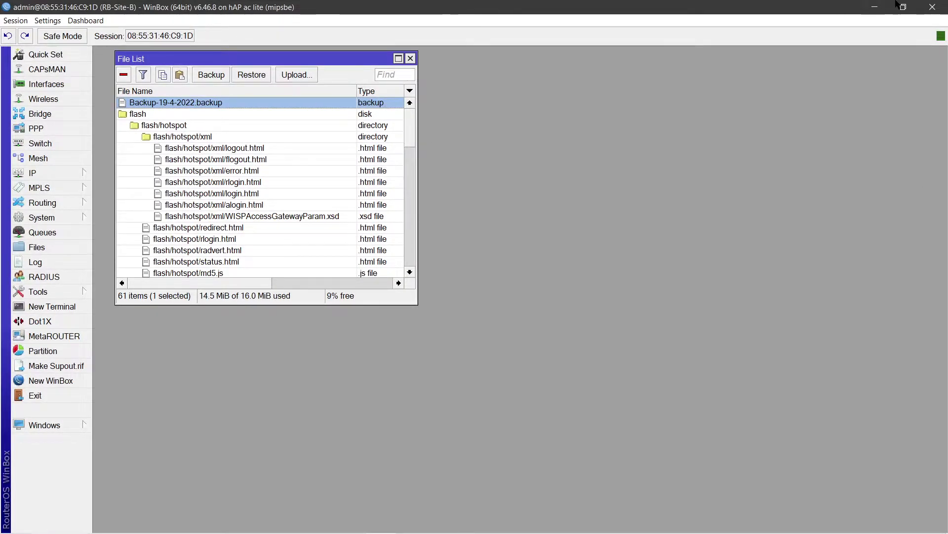
left_click(902, 7)
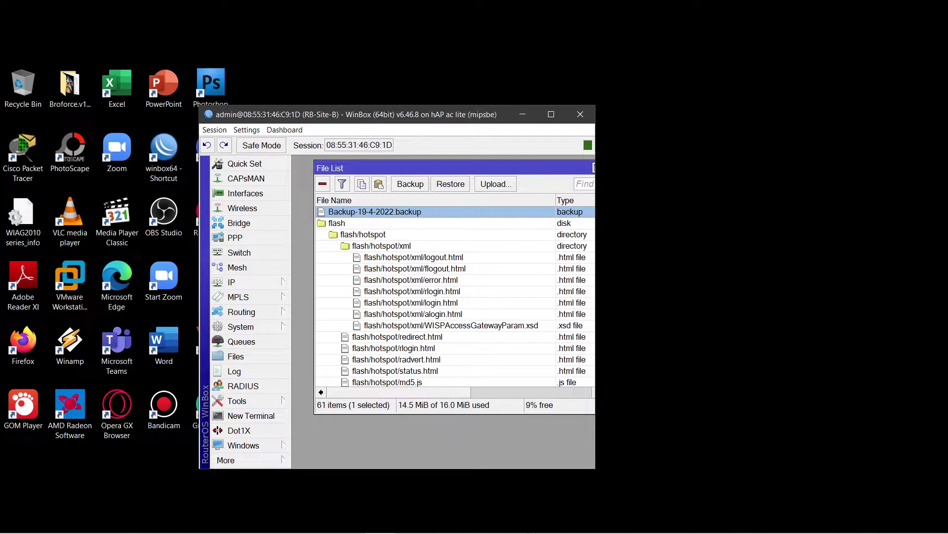
left_click(228, 524)
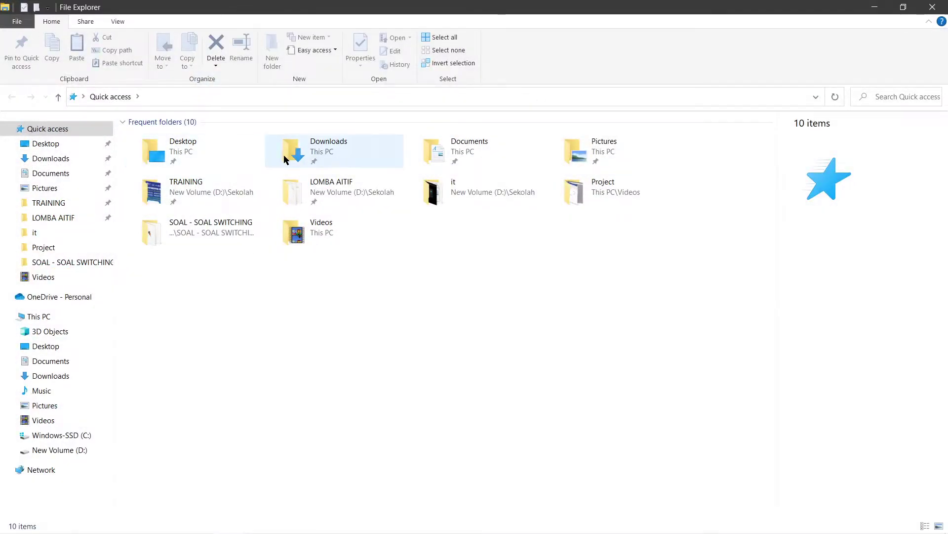
In Documents, add a new folder named BACKUP, open it and shrink the window beside WinBox
double_click(454, 152)
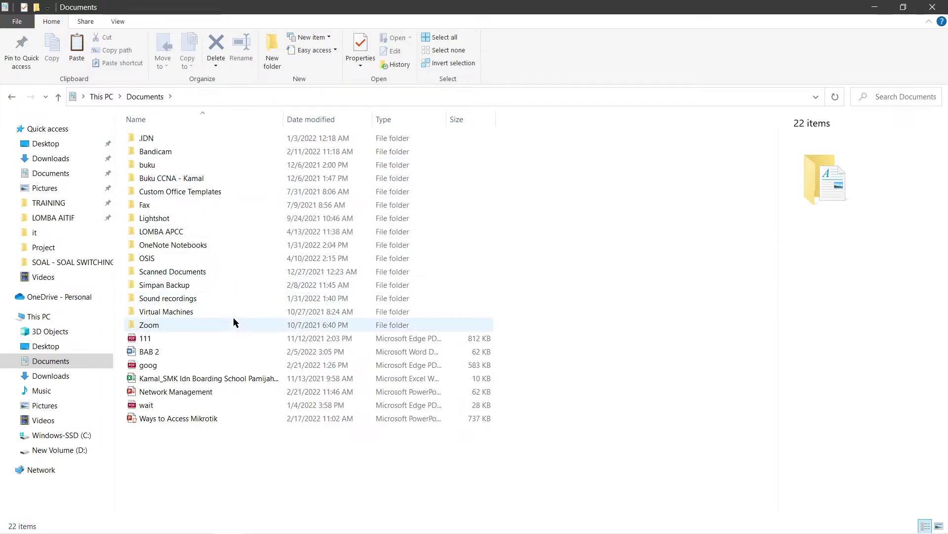
left_click(272, 65)
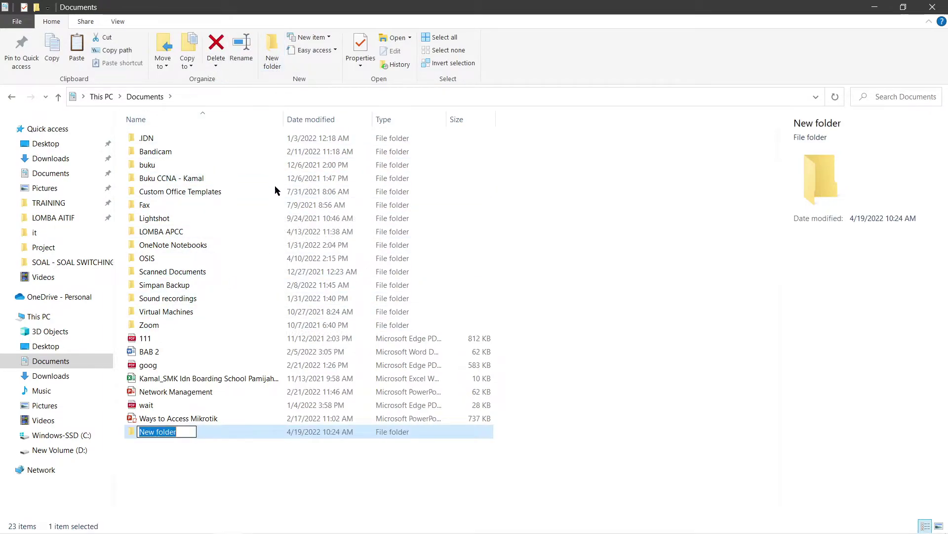
key("Caps_Lock")
type("BACKUP")
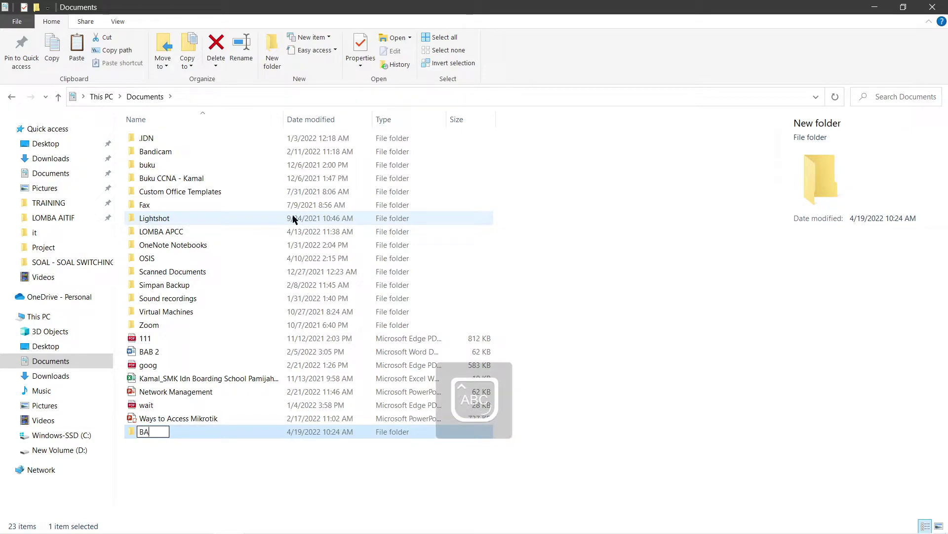
left_click(248, 450)
double_click(237, 431)
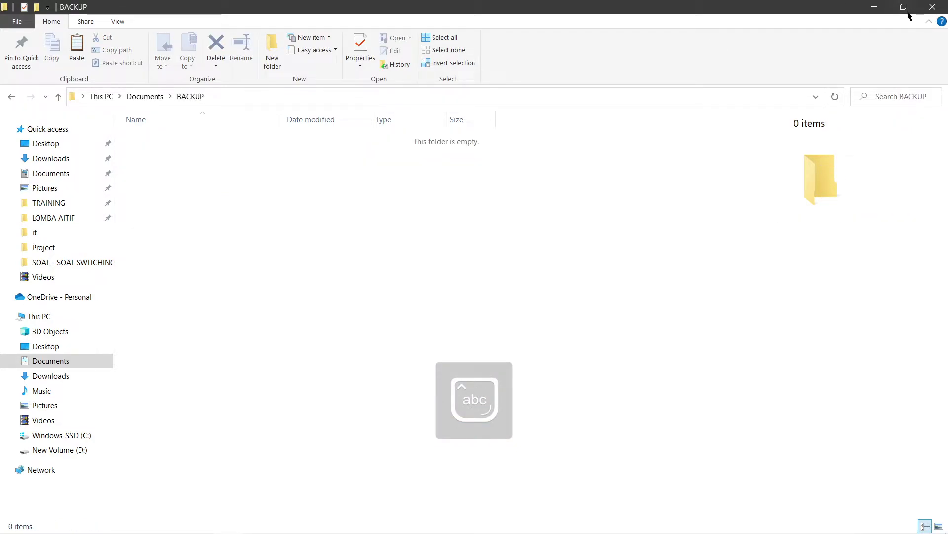
left_click(903, 7)
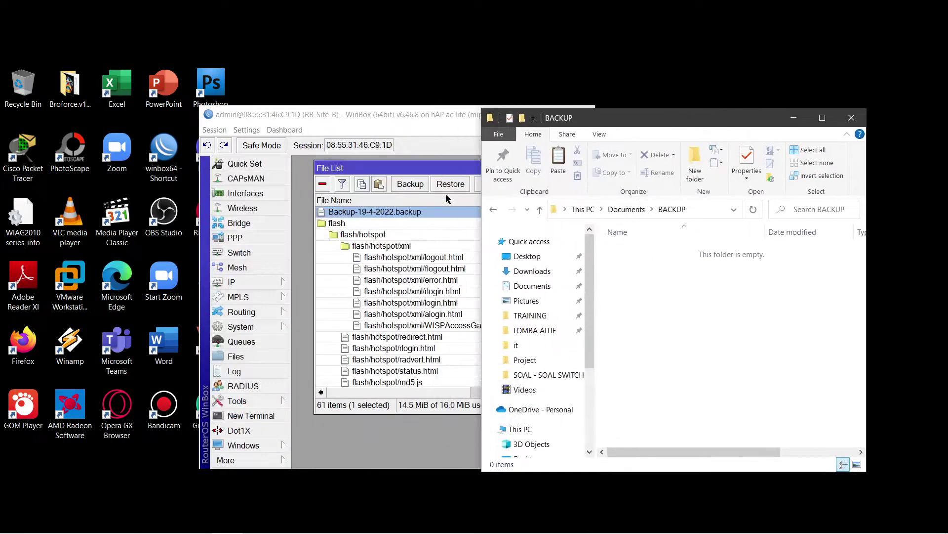
Arrange WinBox beside the BACKUP folder and paste the router backup into BACKUP
left_click(399, 217)
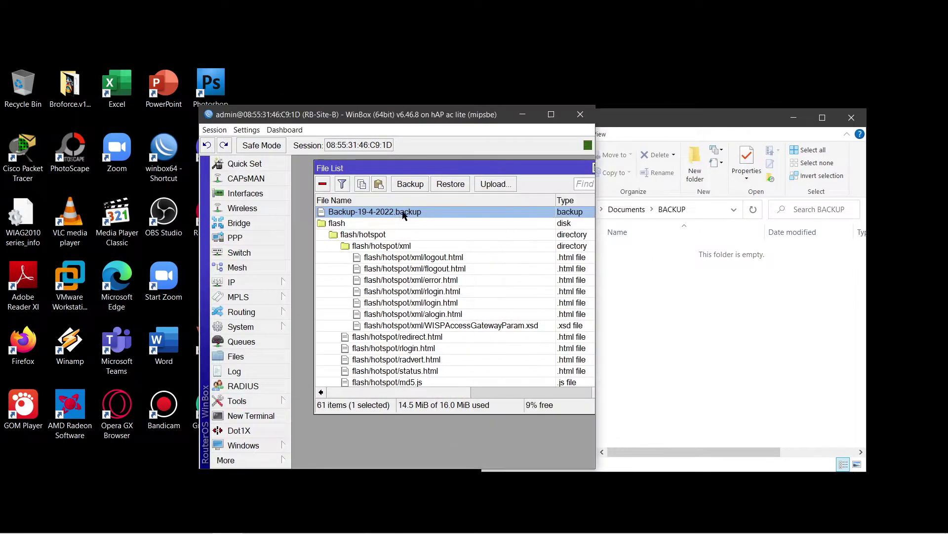
left_click(636, 263)
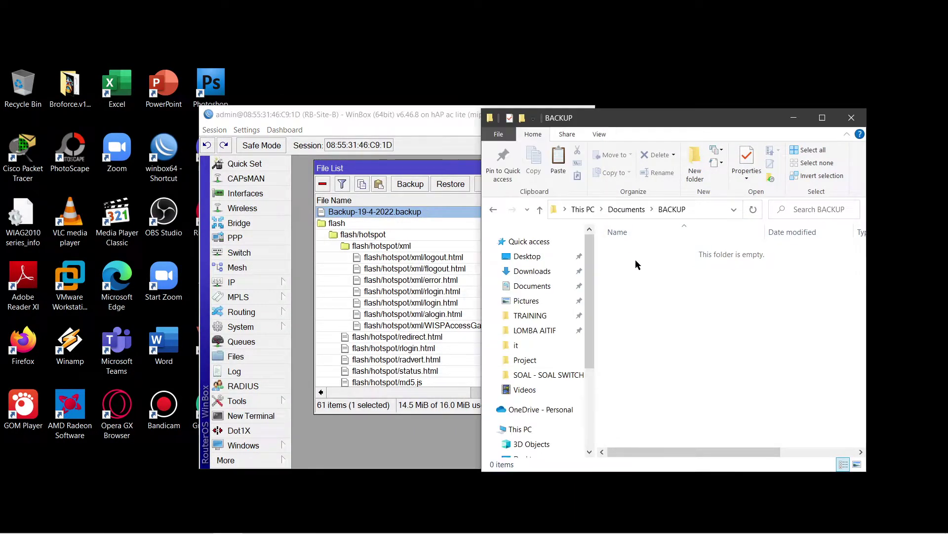
left_click(442, 125)
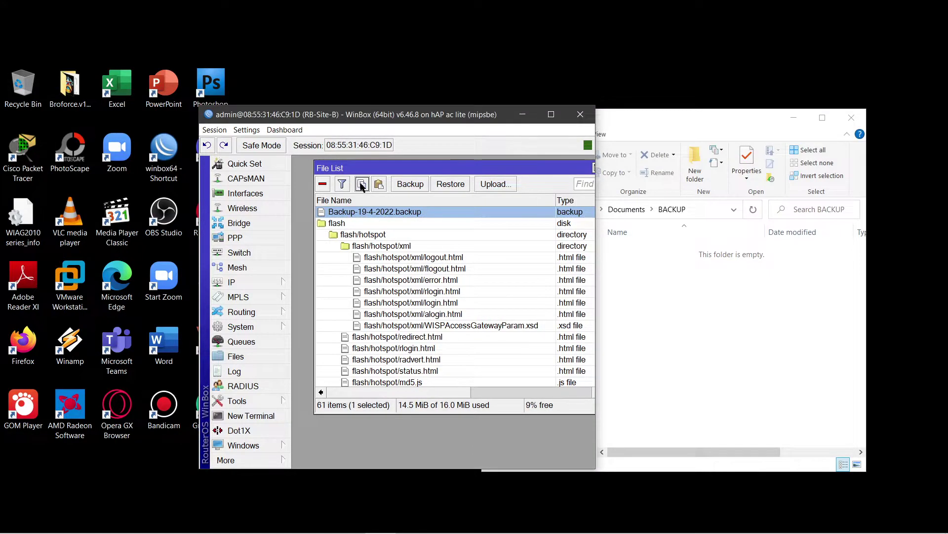
left_click_drag(381, 118, 302, 125)
left_click(638, 265)
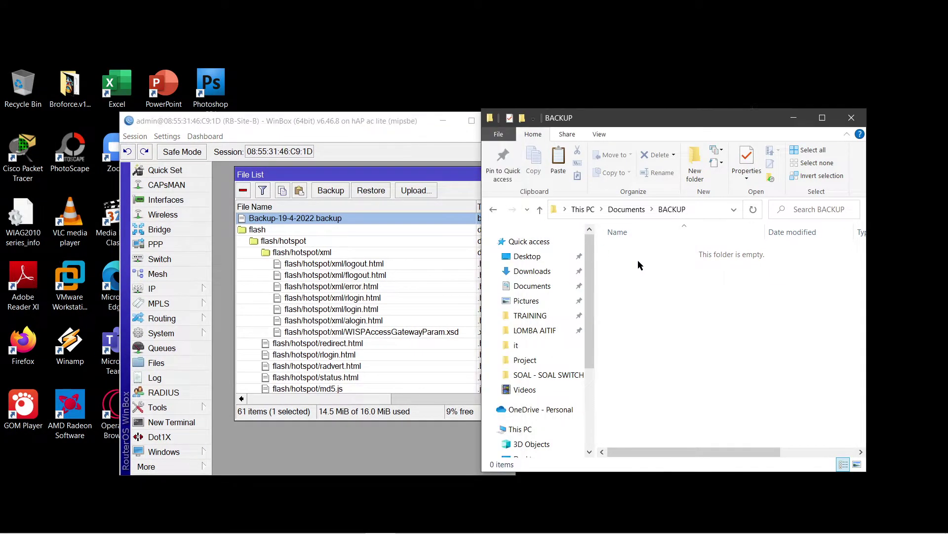
right_click(643, 270)
left_click(684, 373)
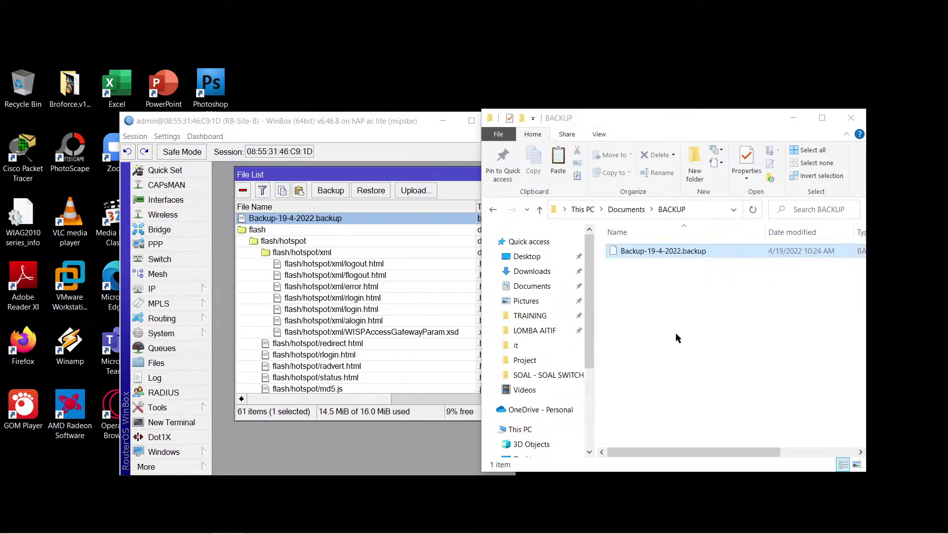
Verify Backup-19-4-2022.backup (16 KB) sits in the BACKUP folder
left_click(674, 286)
left_click(392, 220)
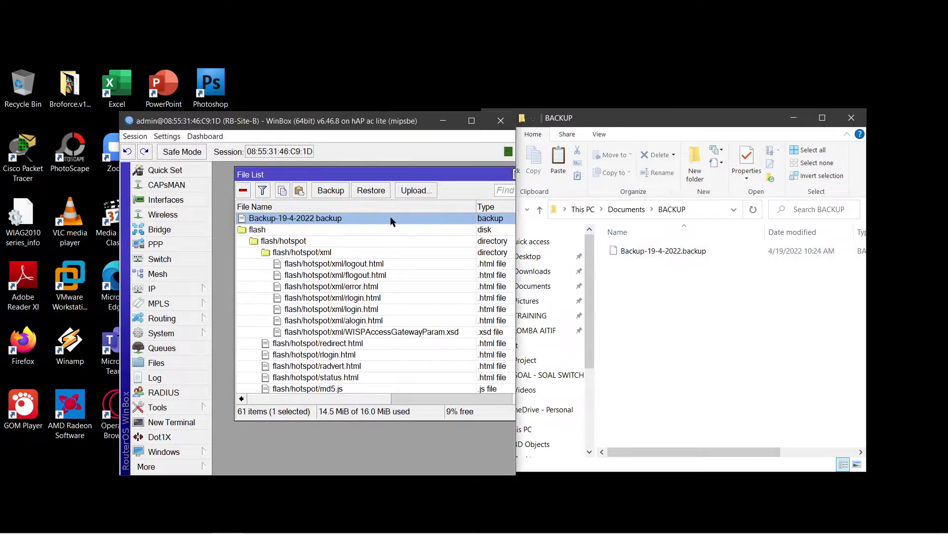
left_click_drag(637, 251, 634, 273)
left_click(638, 273)
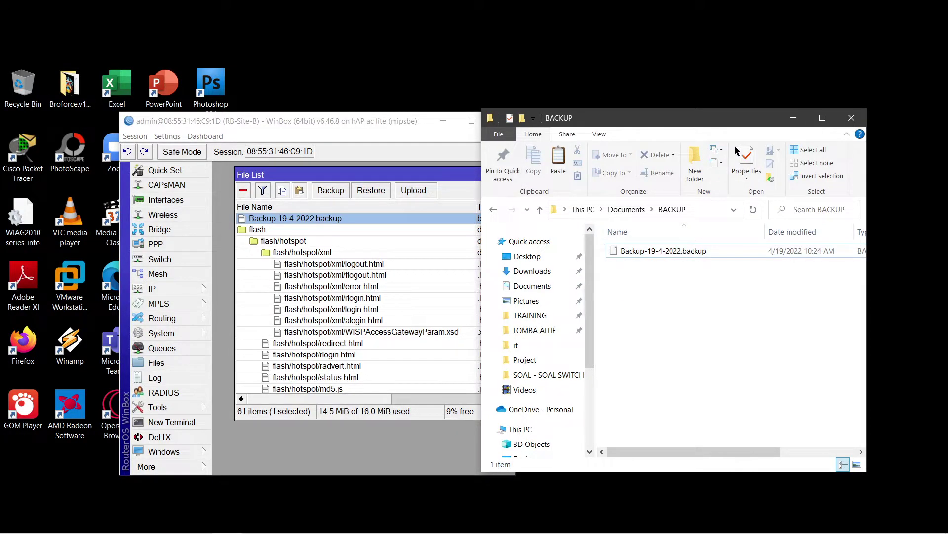
left_click(822, 117)
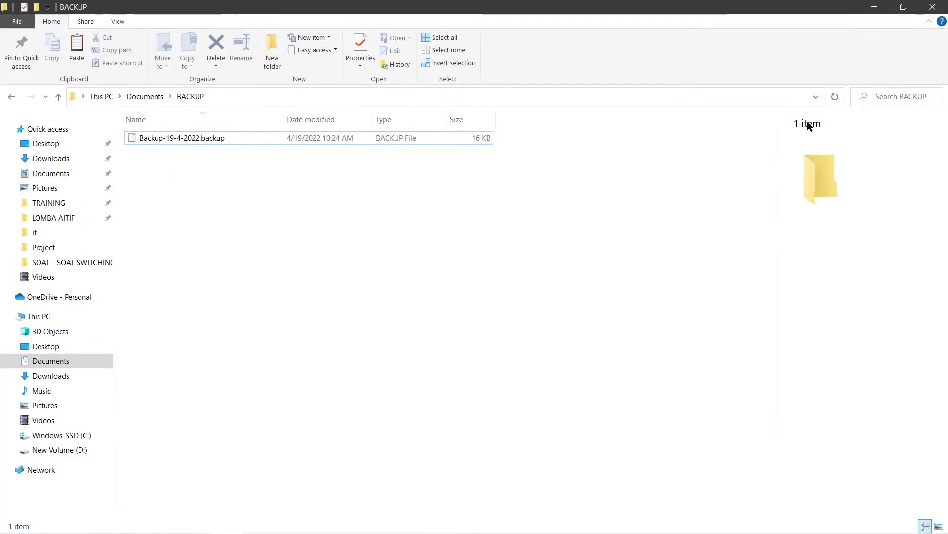
left_click(914, 6)
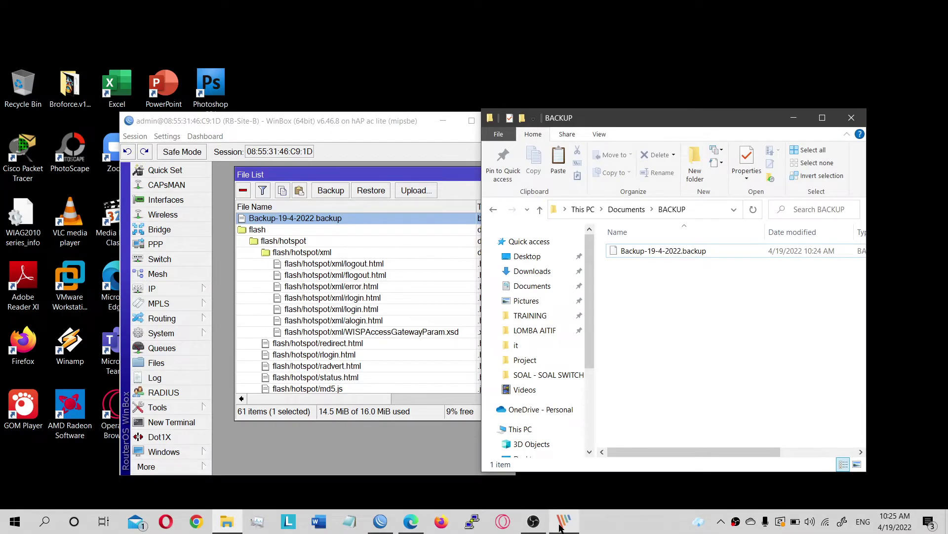
left_click(567, 524)
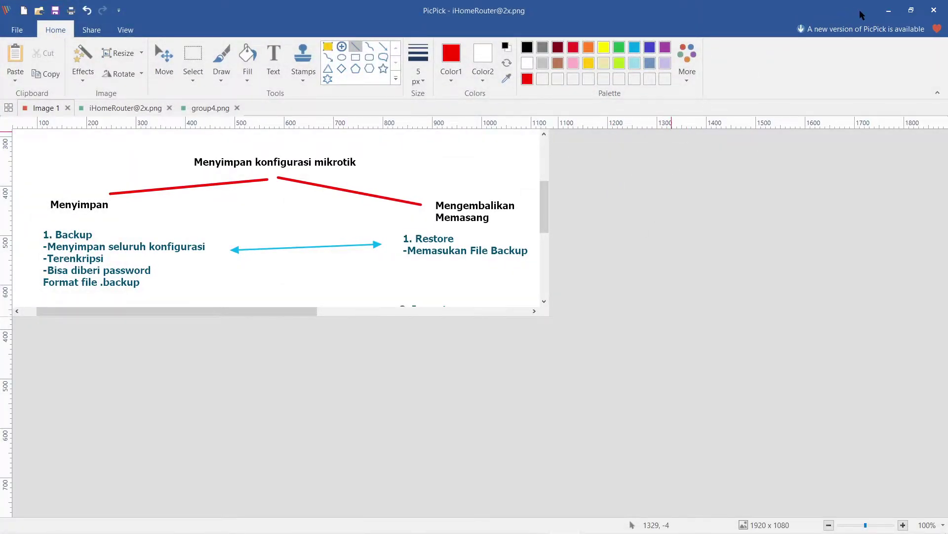
Return to the Image 1 diagram in PicPick with the object selection tool
left_click(888, 10)
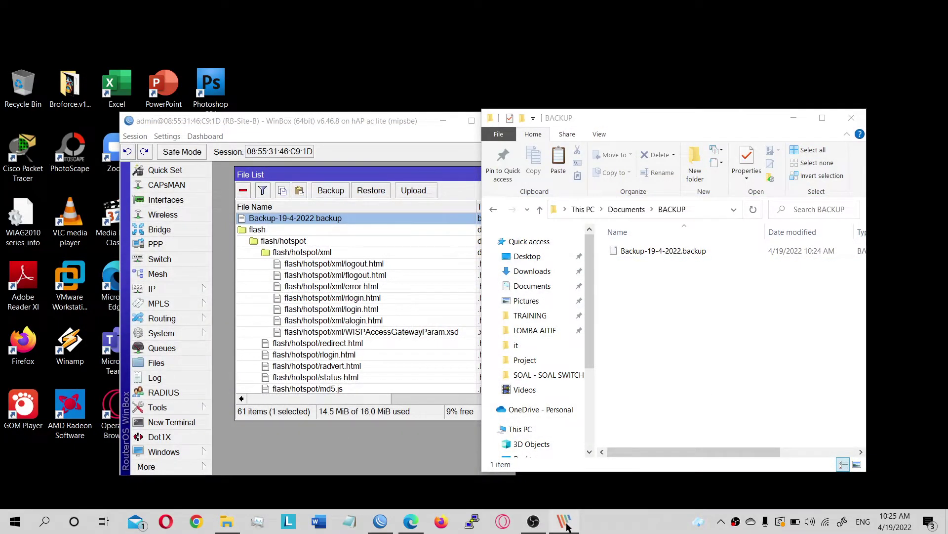
left_click(567, 526)
left_click(126, 107)
left_click(40, 107)
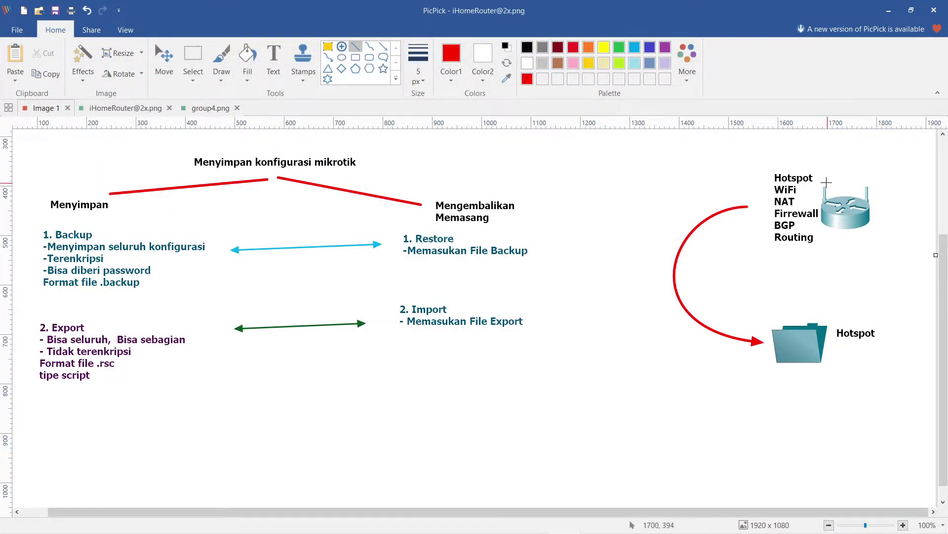
left_click(211, 59)
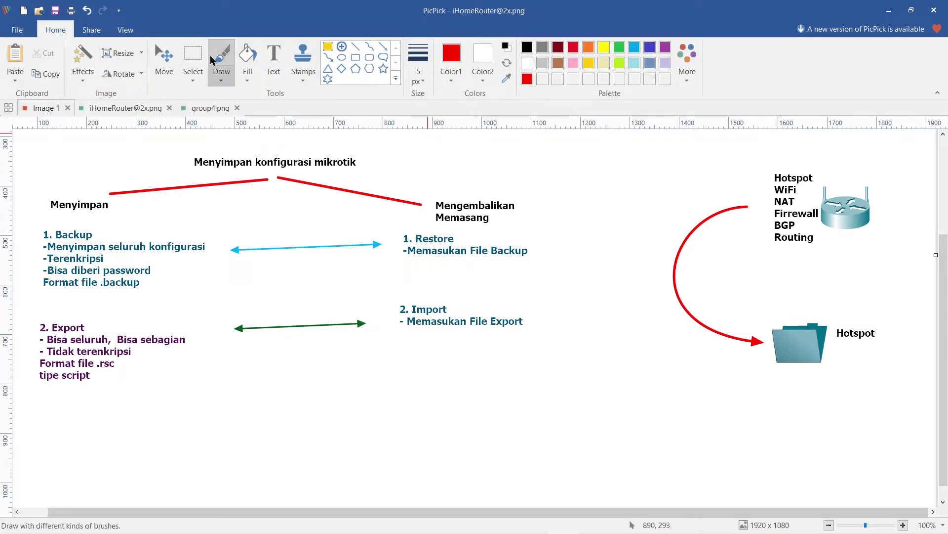
left_click(194, 56)
Duplicate the Hotspot/WiFi feature list, clear the folder's Hotspot label, and place the copy beside the folder
left_click_drag(801, 207, 790, 209)
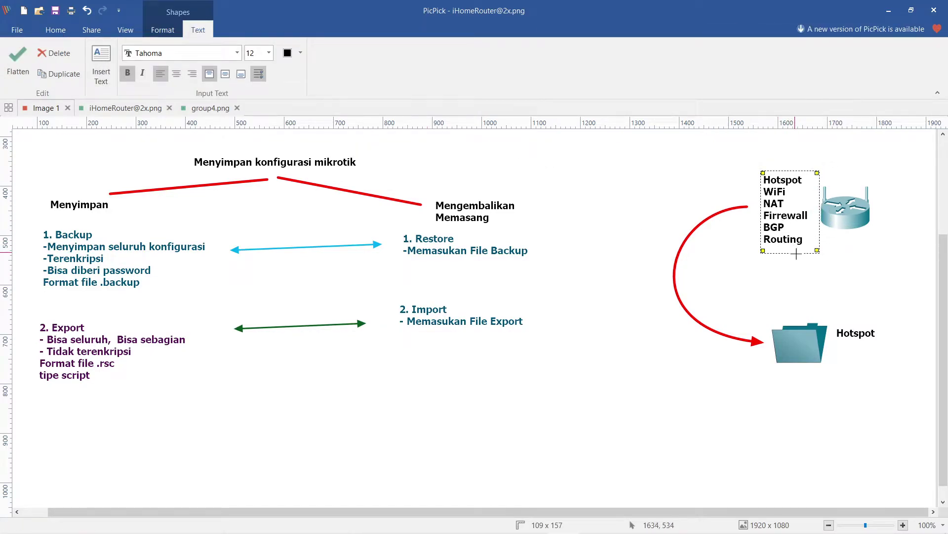
key("ctrl+d")
double_click(849, 336)
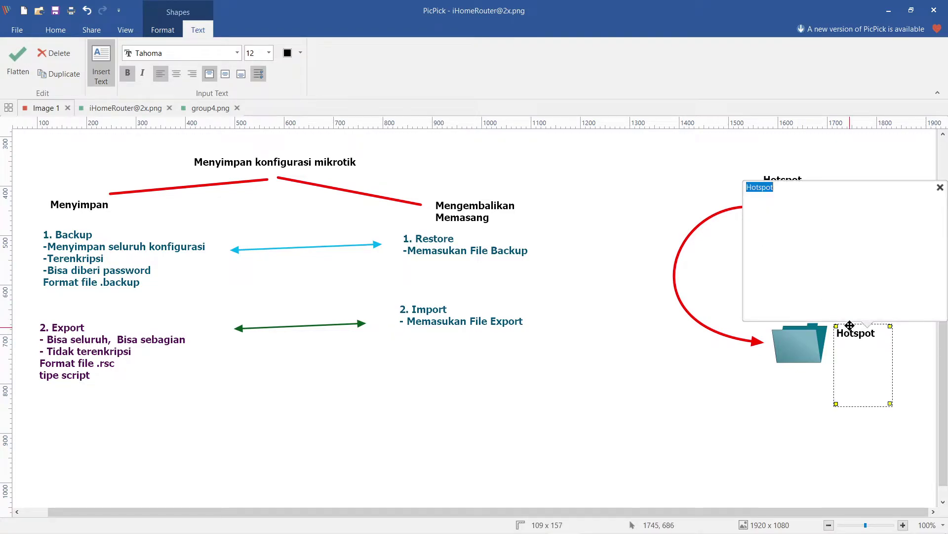
key("Delete")
left_click(940, 187)
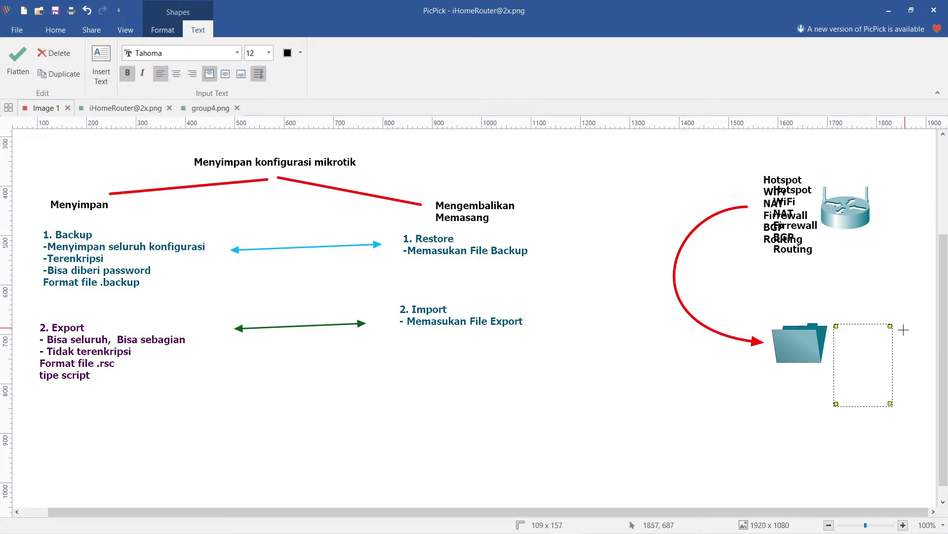
double_click(861, 361)
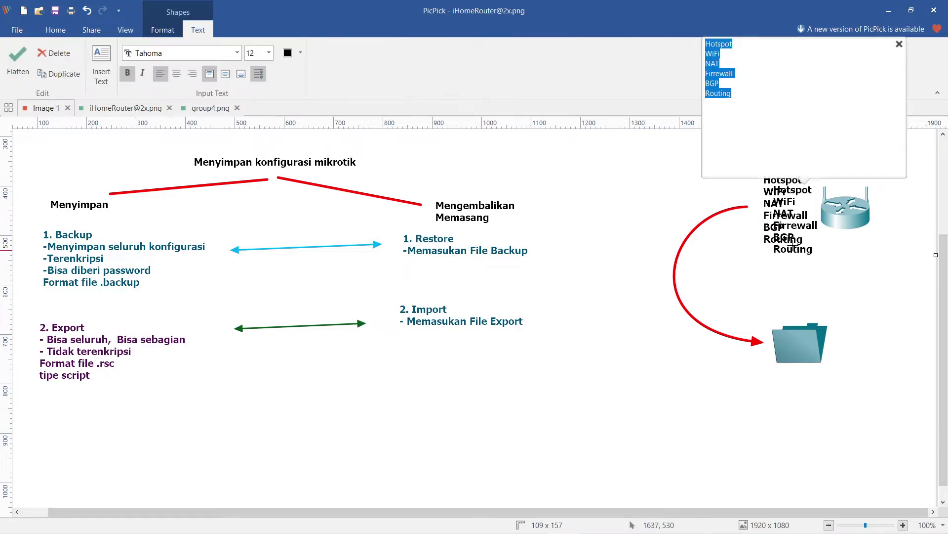
left_click(861, 361)
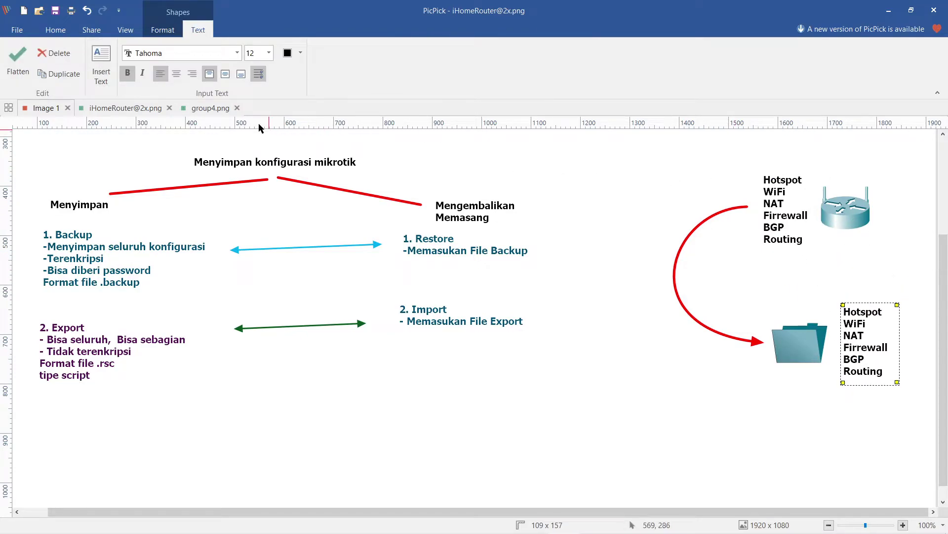
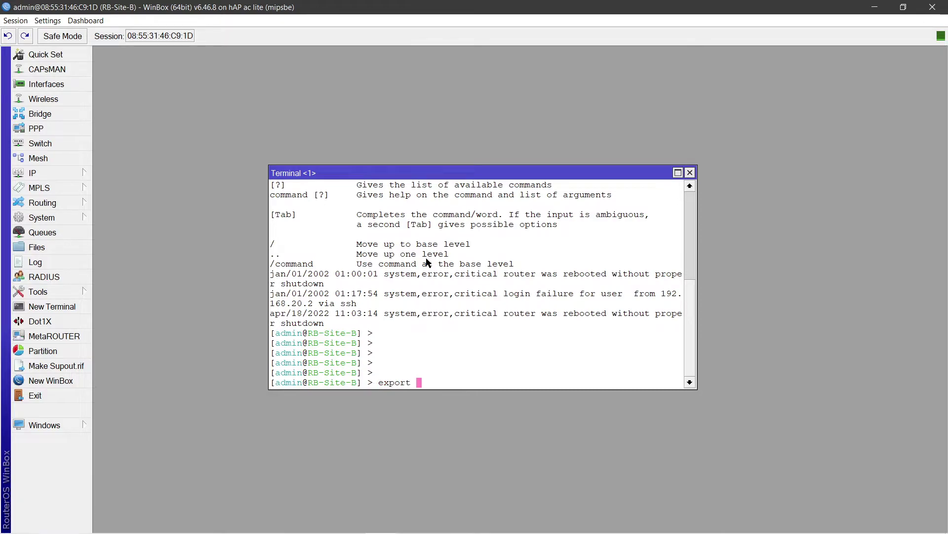
Finish the terminal command 'export file=Export-19-4-2022' and open the router's File List
type("file=Export-19-4-2022")
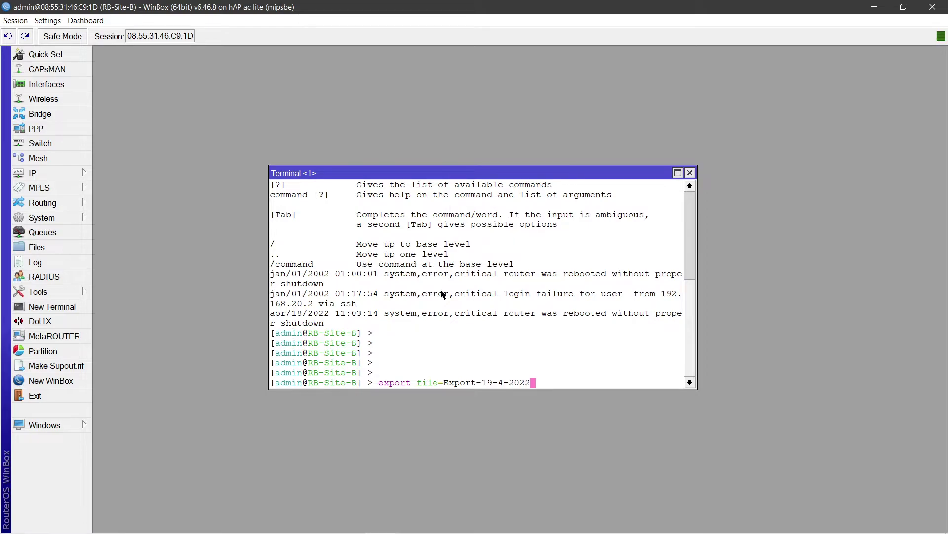
left_click_drag(414, 173, 572, 148)
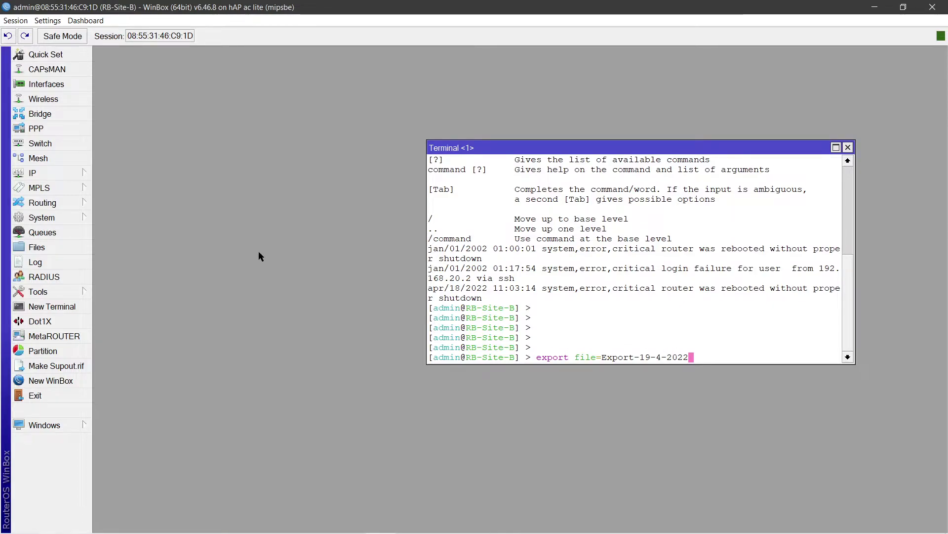
left_click(61, 247)
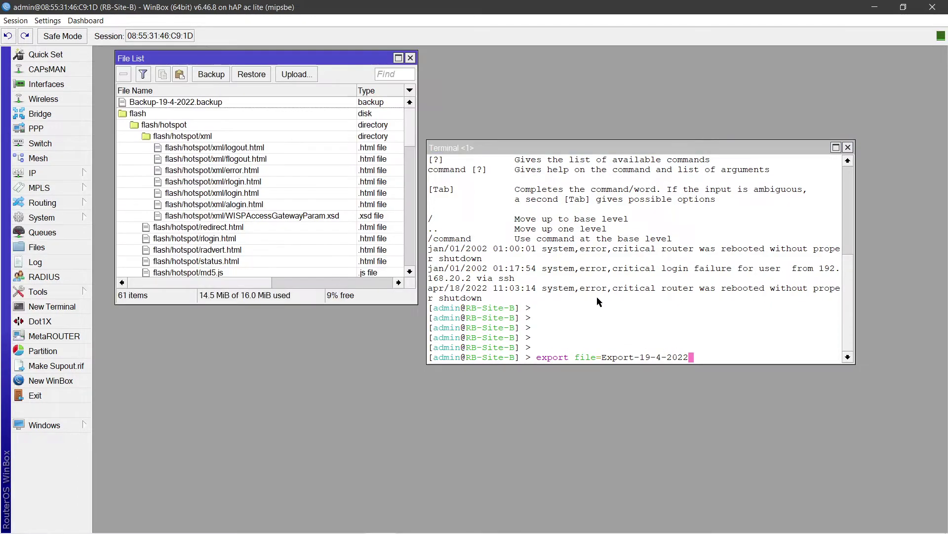
Run the export, then widen the File List to show the new Export-19-4-2022.rsc and sizes
left_click(718, 342)
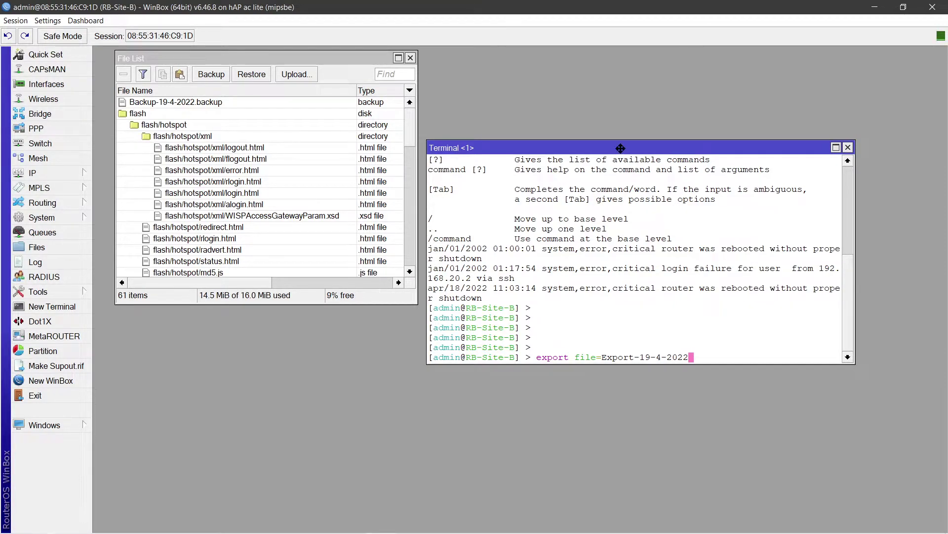
left_click_drag(618, 148, 618, 88)
key("Return")
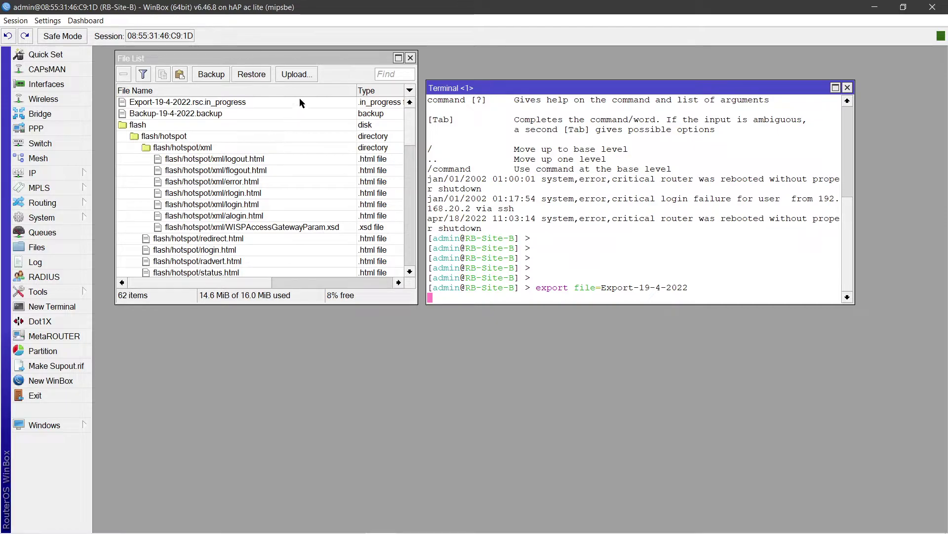
left_click_drag(302, 67, 307, 82)
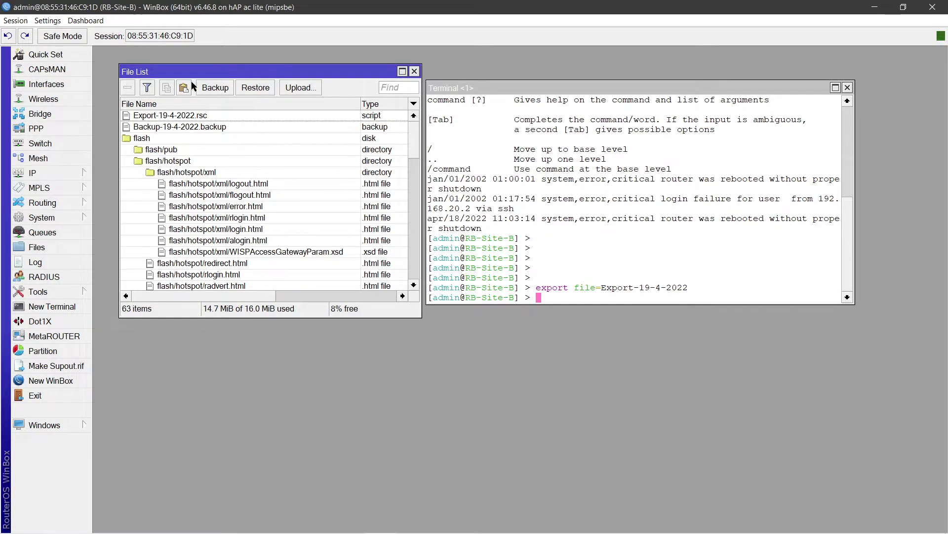
left_click_drag(236, 69, 289, 227)
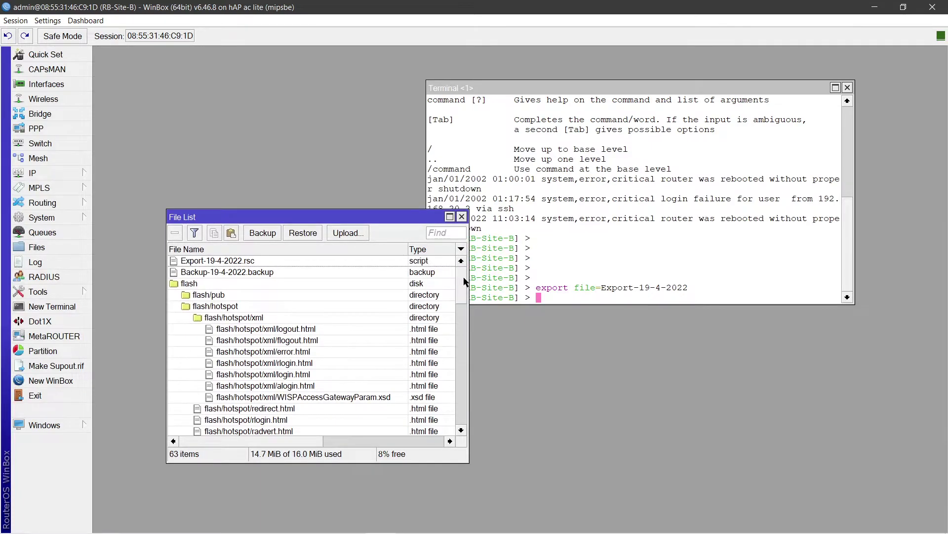
left_click_drag(466, 279, 540, 282)
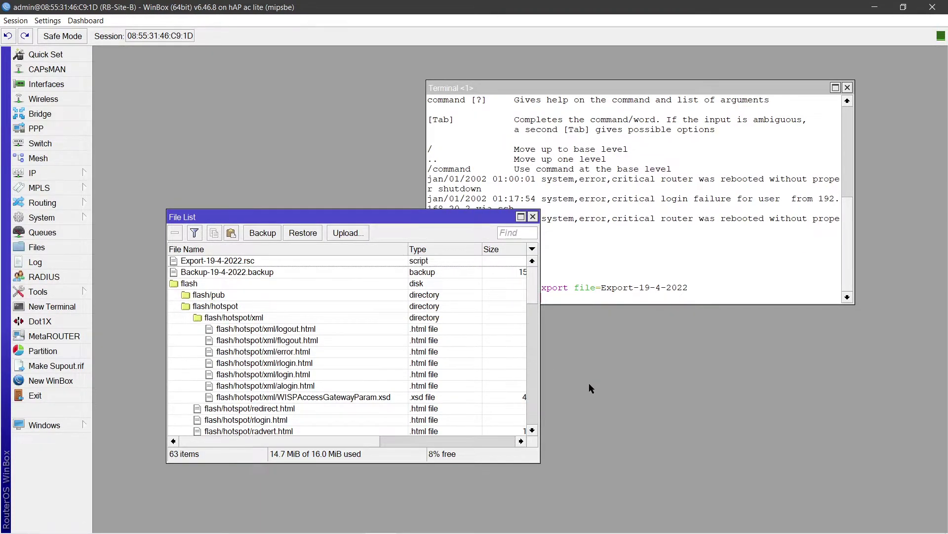
Capture the file list, outline the .rsc/.backup extensions and types in red, then select Export-19-4-2022.rsc
key("Print")
left_click_drag(138, 222, 572, 301)
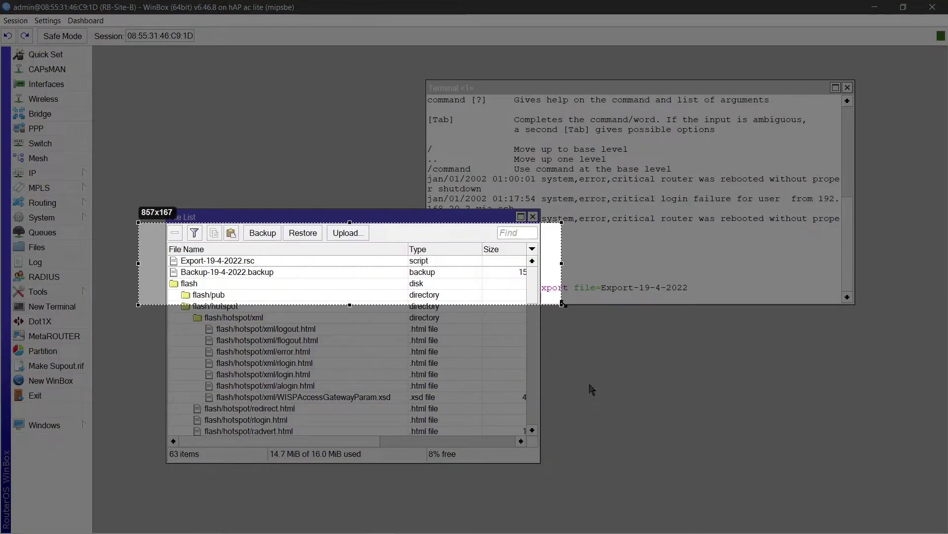
left_click(582, 256)
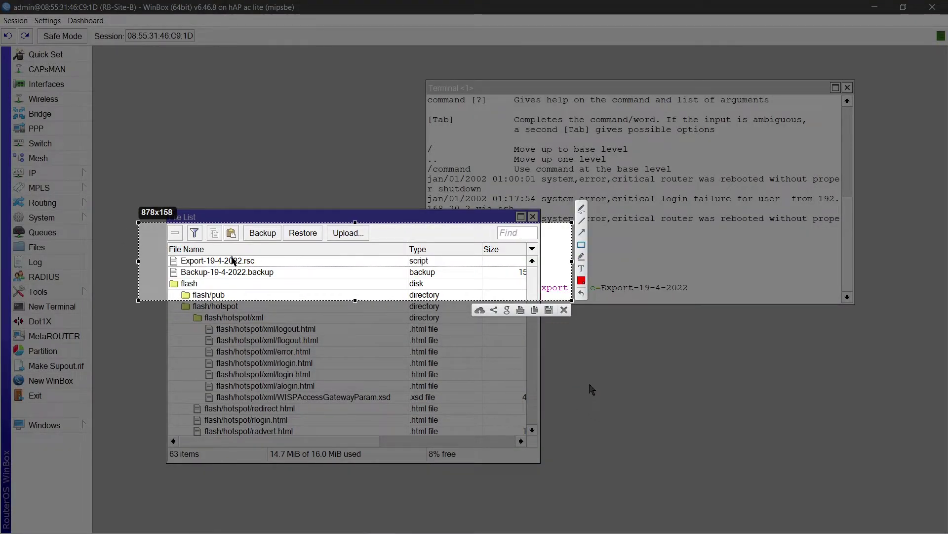
left_click_drag(243, 256, 277, 278)
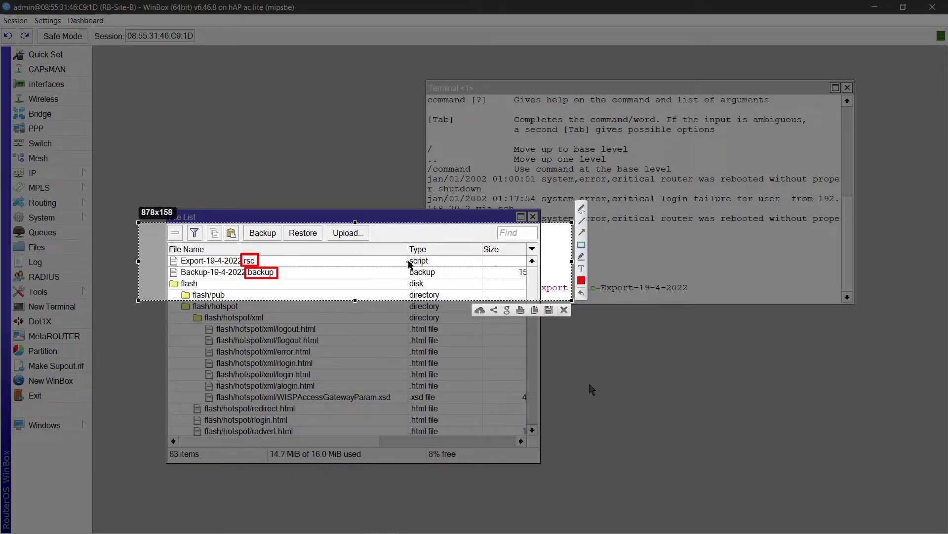
left_click_drag(406, 250, 440, 278)
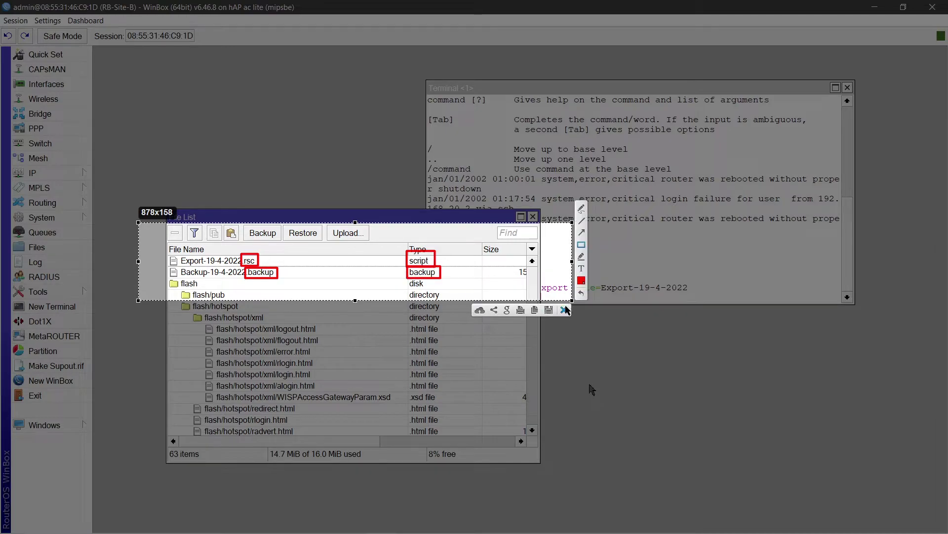
left_click(564, 310)
left_click(353, 260)
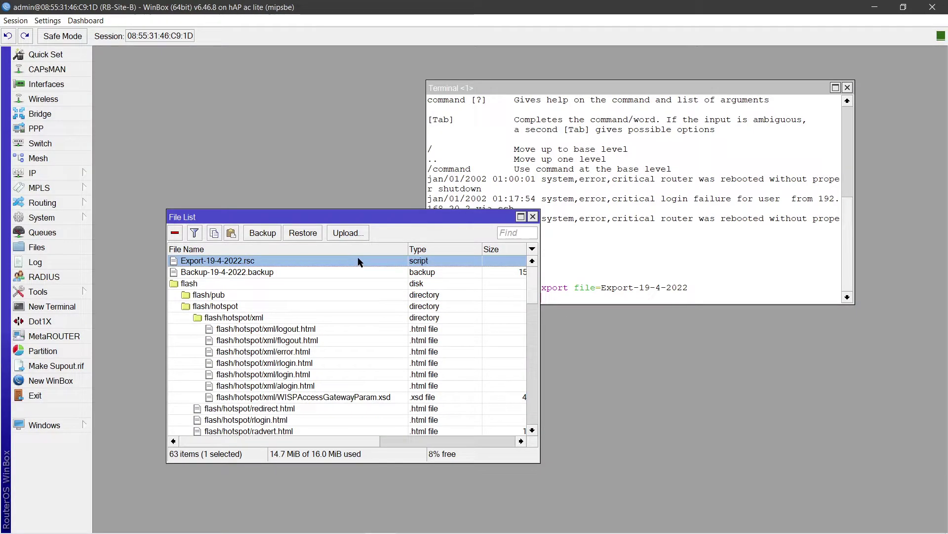
Copy Export-19-4-2022.rsc (805 bytes) from WinBox's File List into the PC's BACKUP folder
left_click(903, 6)
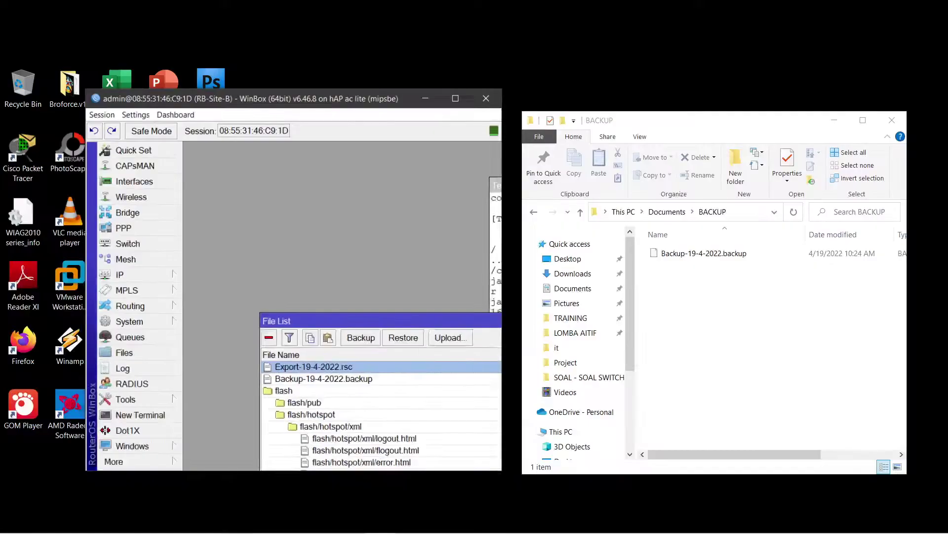
left_click_drag(426, 380, 642, 378)
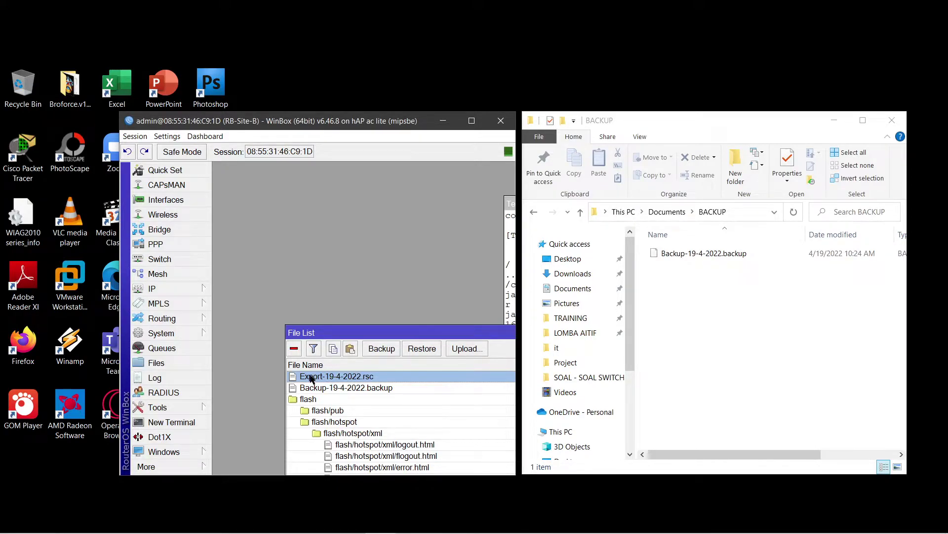
left_click_drag(310, 379, 691, 311)
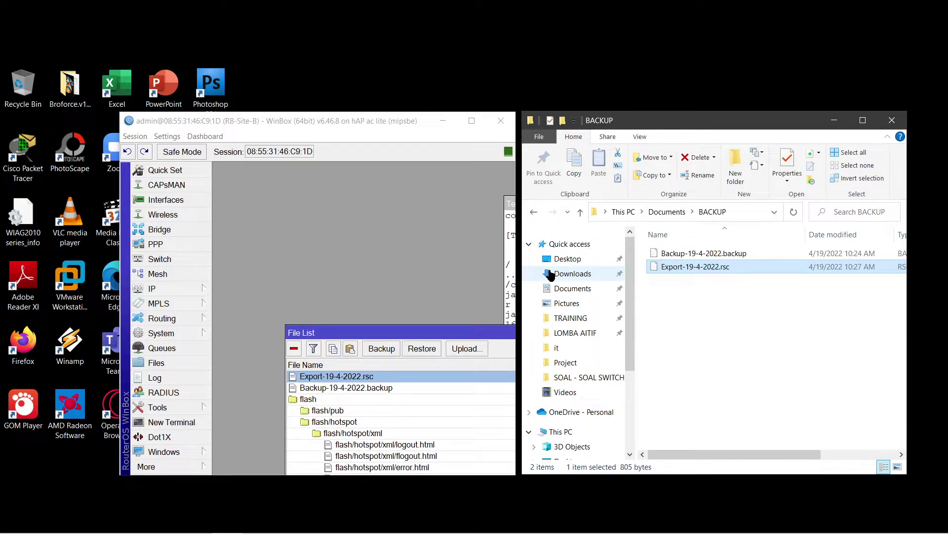
left_click_drag(398, 332, 328, 174)
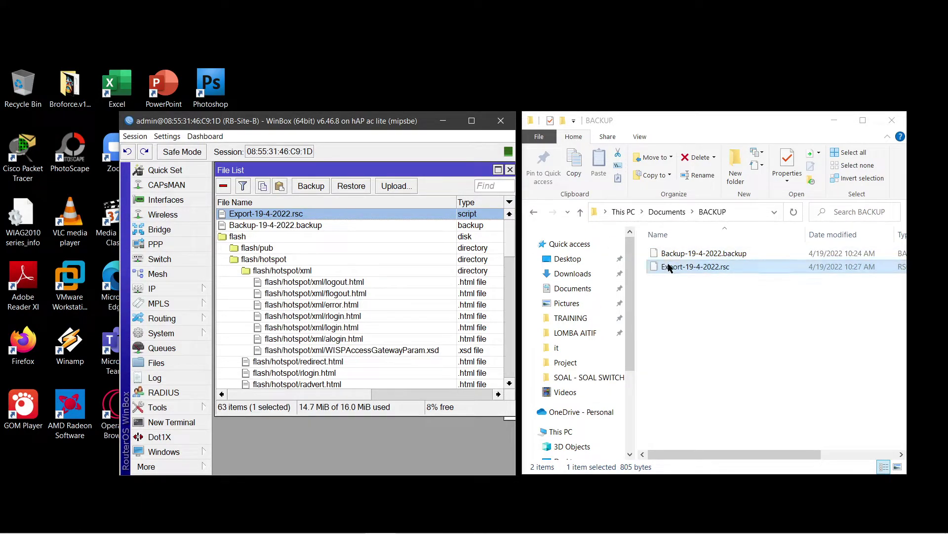
left_click(478, 120)
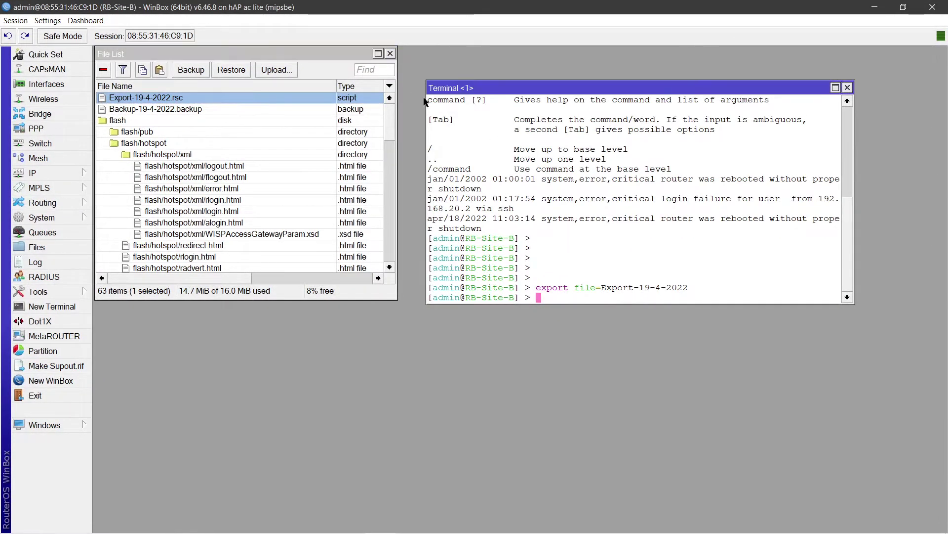
Close the File List and check IP > Addresses for wlan1's dynamic 100.100.100.102/24
left_click(390, 54)
left_click_drag(501, 94, 479, 92)
left_click(72, 106)
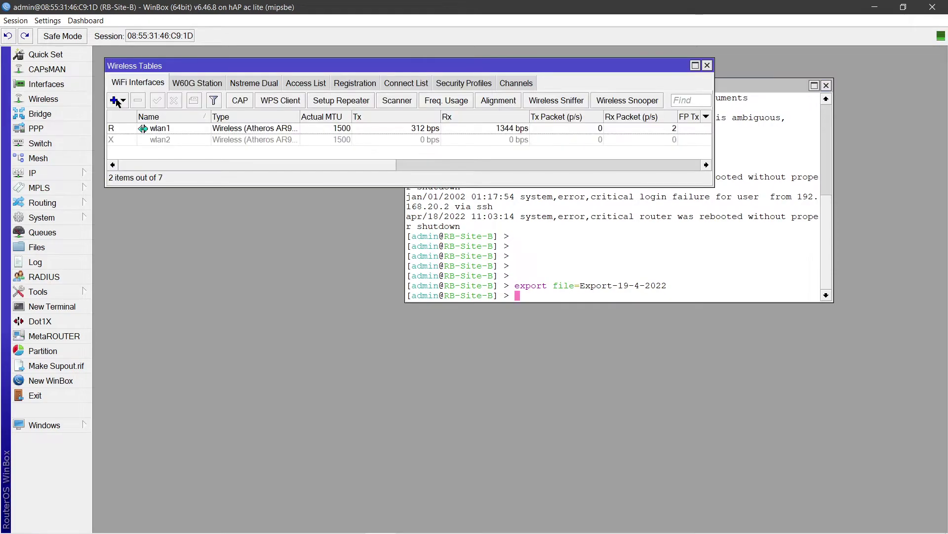
left_click(710, 66)
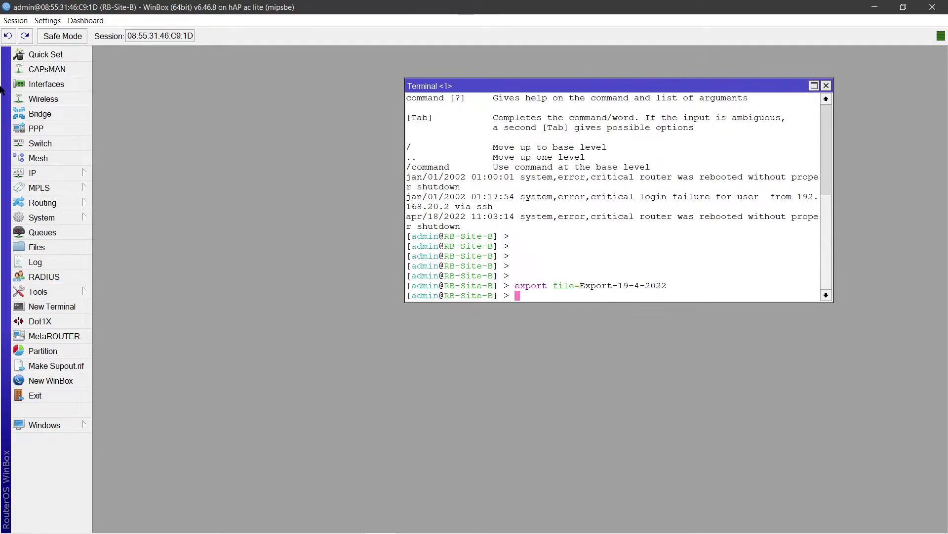
left_click(32, 173)
left_click(117, 200)
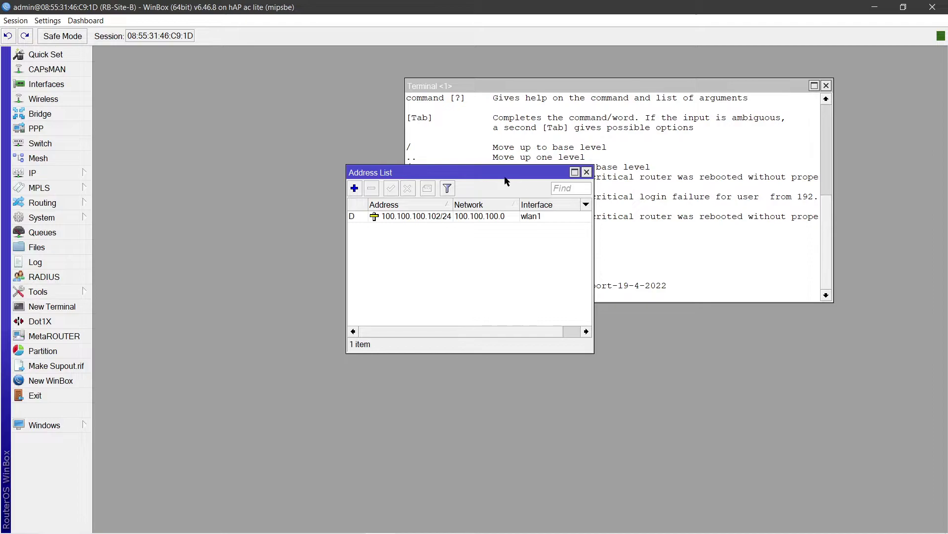
left_click(587, 172)
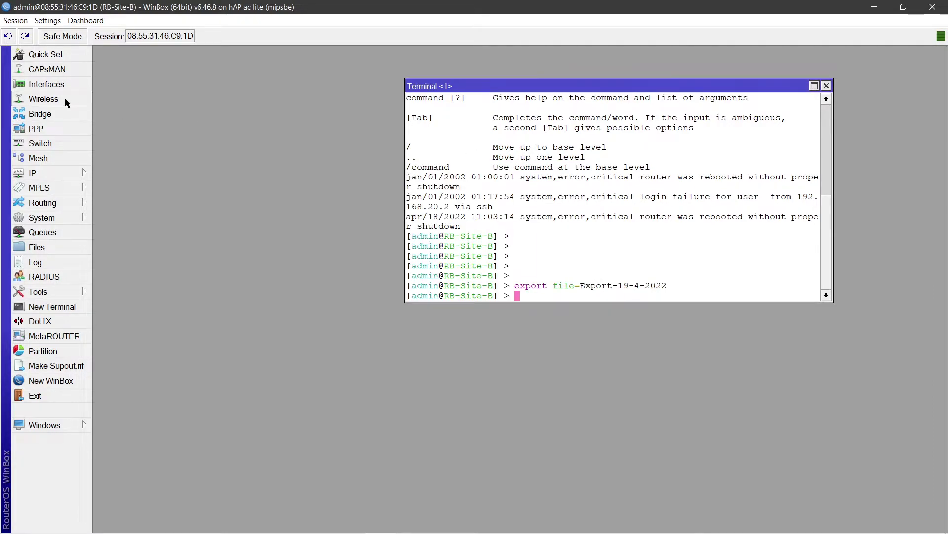
Inspect wlan1 in the Wireless list, then return to a fresh Terminal prompt
left_click(65, 98)
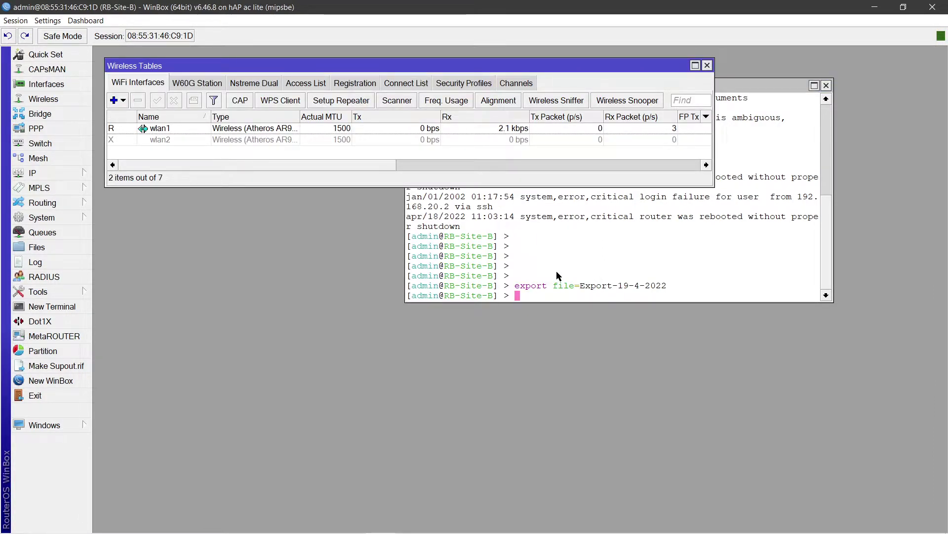
key("Return")
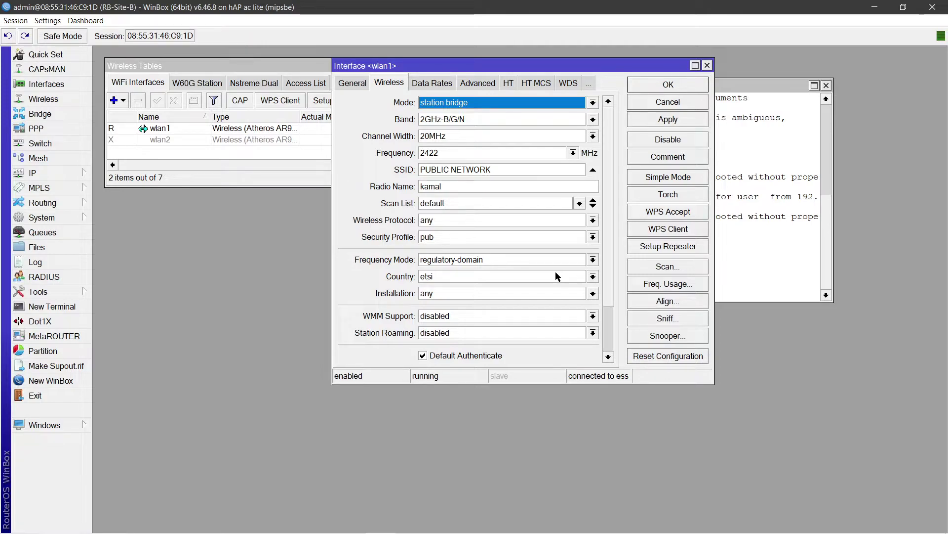
left_click(707, 66)
left_click(637, 274)
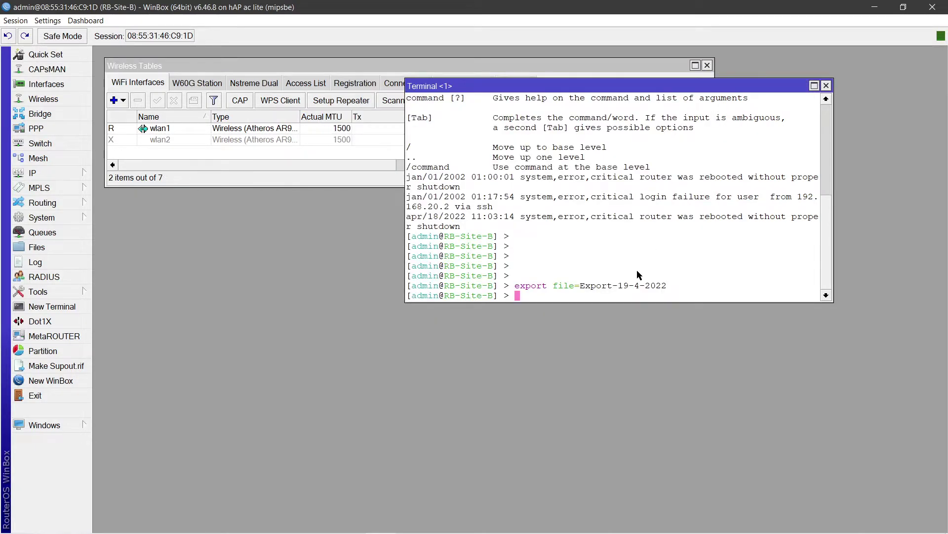
key("Return")
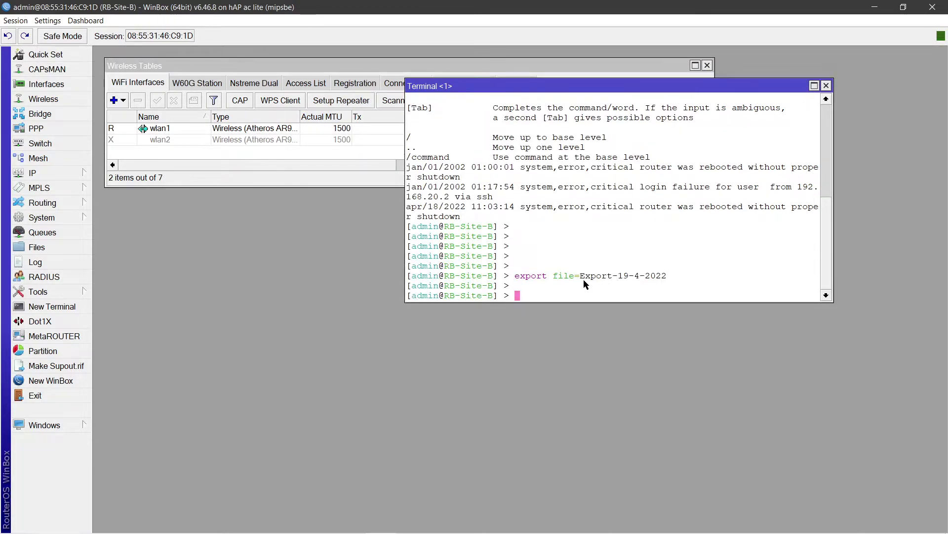
key("Return")
key("Return")
key("Return")
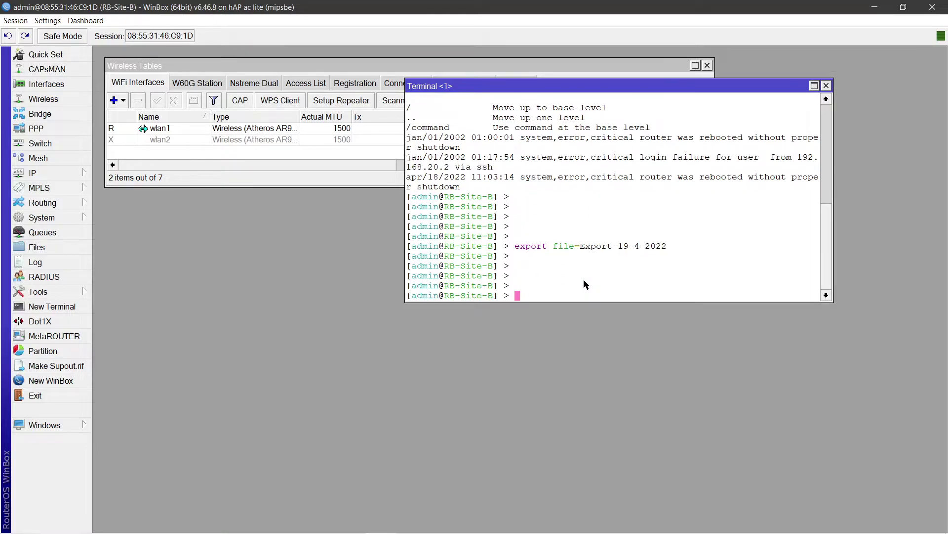
Try Tab completion in the terminal to list commands for interface wireless, then clear the prompt
type("wirele")
key("BackSpace")
key("BackSpace")
key("BackSpace")
key("BackSpace")
key("BackSpace")
key("BackSpace")
key("Tab")
key("Tab")
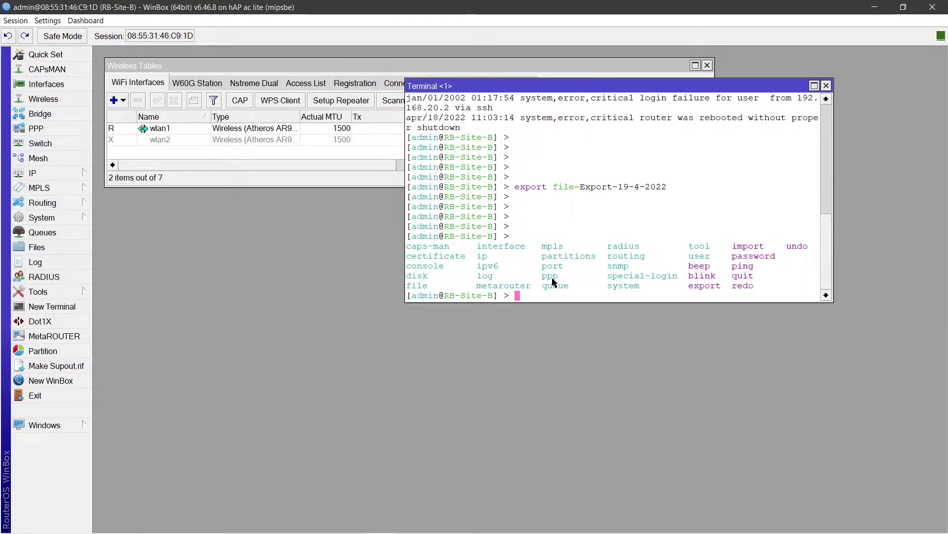
type("interface wire")
key("Tab")
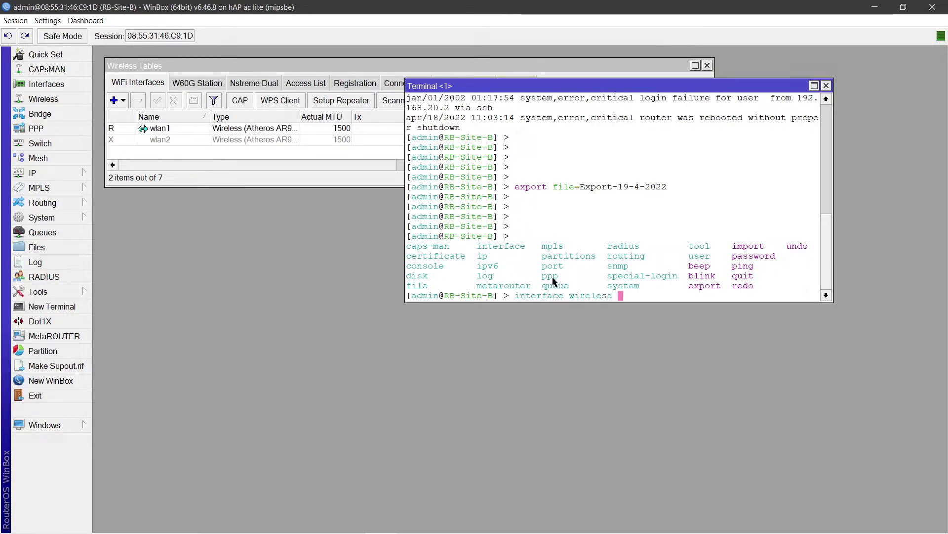
key("BackSpace")
key("BackSpace")
key("BackSpace")
key("BackSpace")
key("BackSpace")
key("BackSpace")
key("BackSpace")
key("BackSpace")
key("BackSpace")
key("BackSpace")
key("BackSpace")
key("BackSpace")
key("BackSpace")
key("BackSpace")
key("BackSpace")
key("BackSpace")
key("BackSpace")
key("BackSpace")
key("BackSpace")
key("Return")
key("Return")
key("Return")
key("Return")
key("Return")
key("Return")
key("Return")
key("Return")
key("Return")
key("Return")
key("Return")
key("Return")
key("Return")
key("Return")
key("Return")
key("Return")
key("Return")
key("Return")
key("Return")
key("Return")
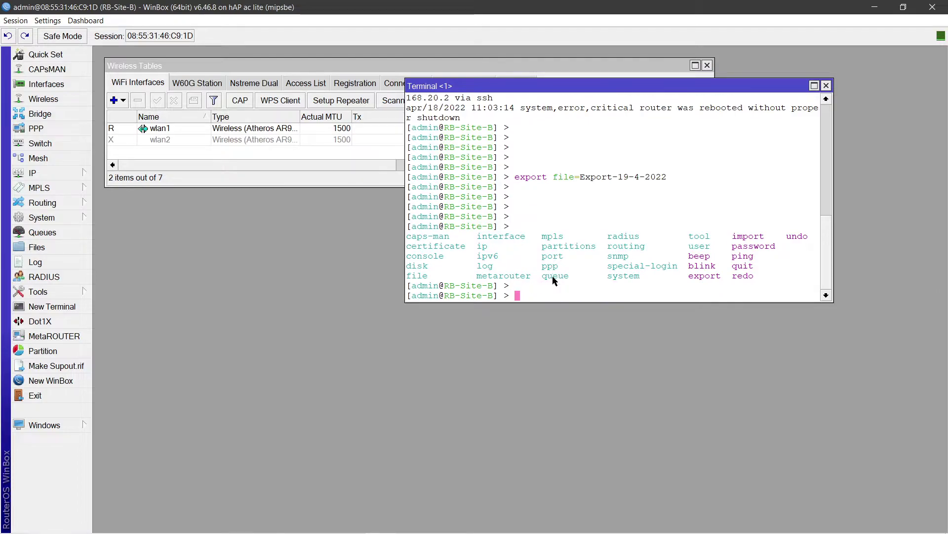
Run 'interface wireless export file=wireless-export-19-4-2022' in a widened terminal
type("interface ")
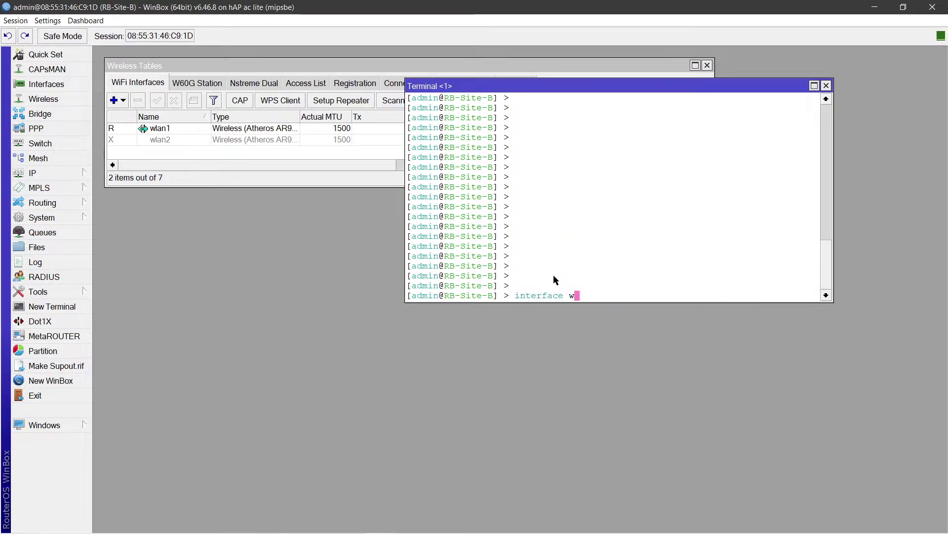
type("wirw")
key("BackSpace")
key("BackSpace")
key("BackSpace")
key("Tab")
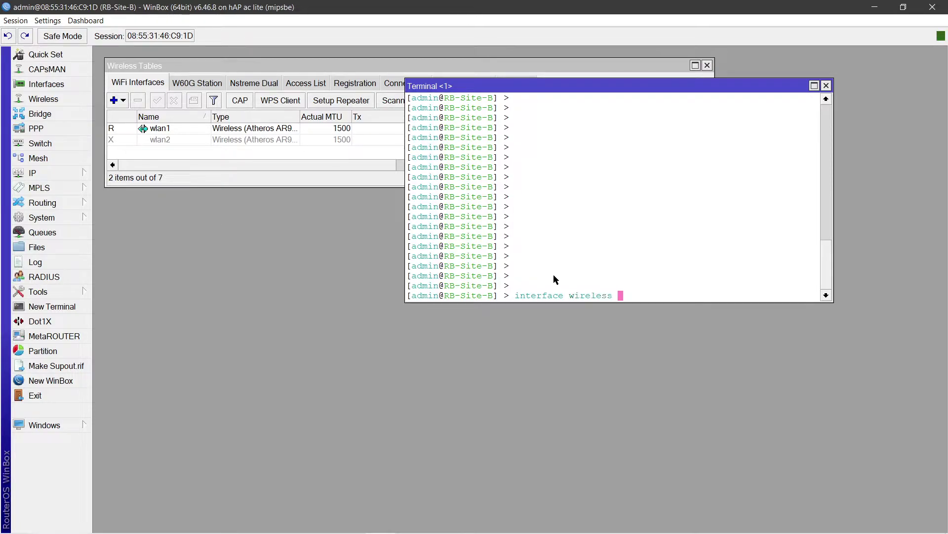
type("export ")
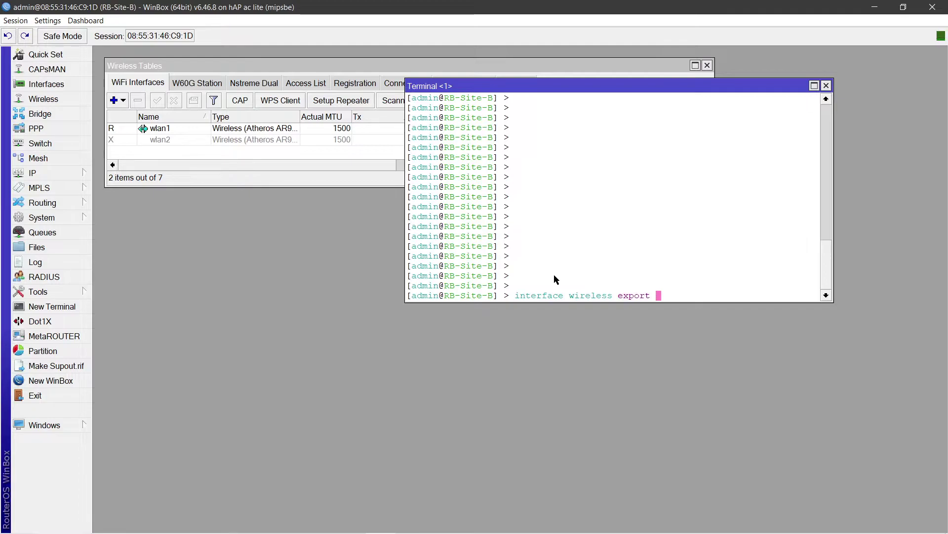
type("fil")
key("Tab")
type("wireless")
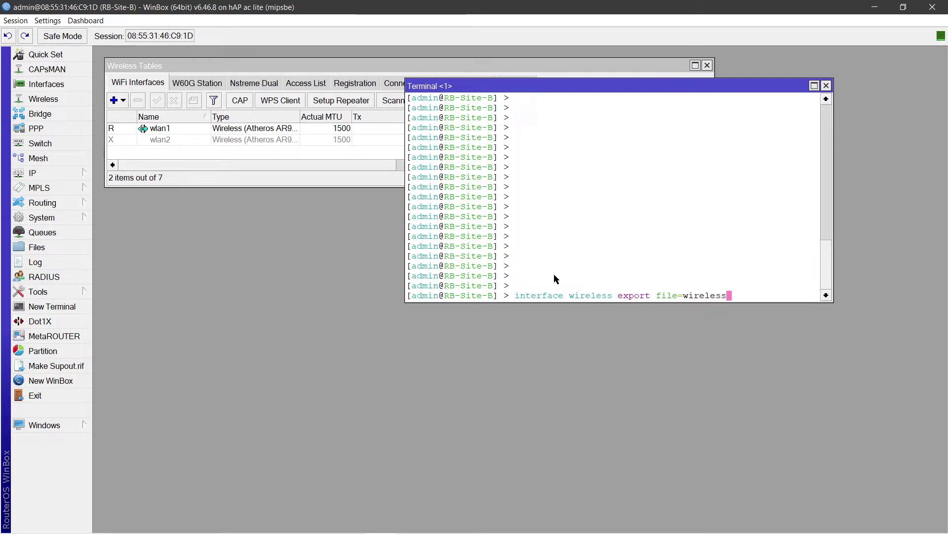
type("-")
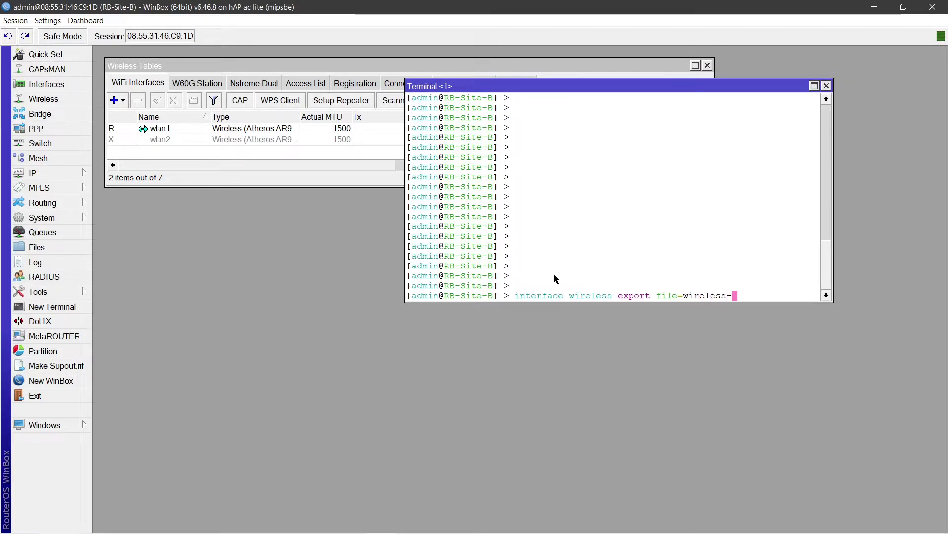
type("export-")
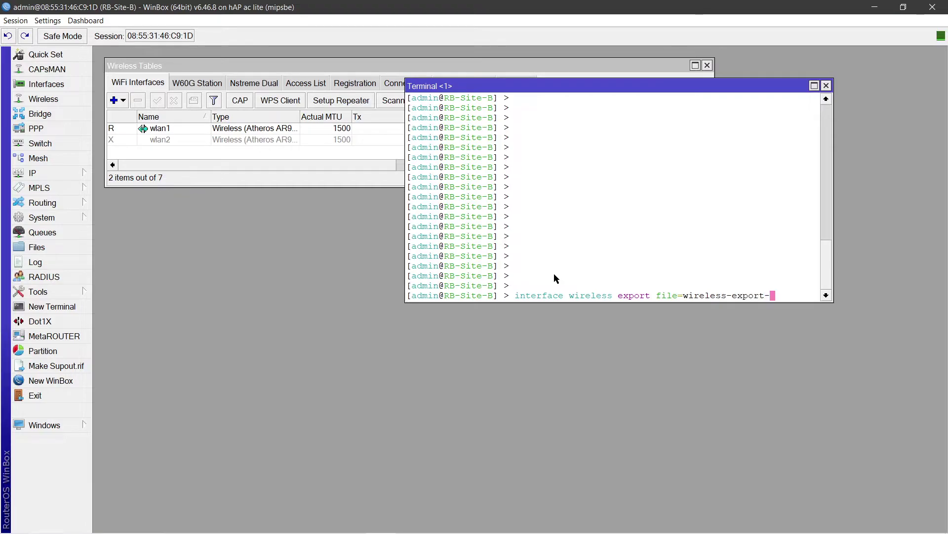
type("19-4-2022")
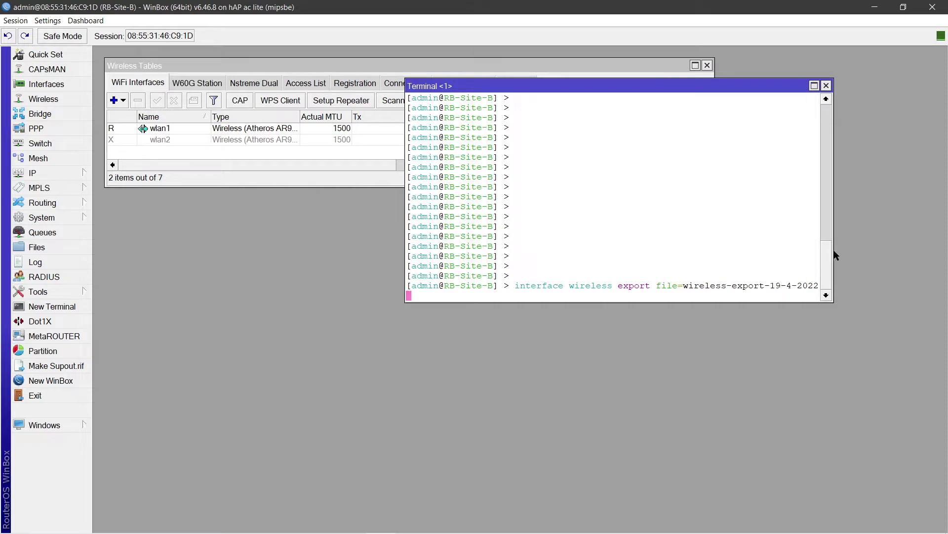
left_click_drag(834, 254, 855, 254)
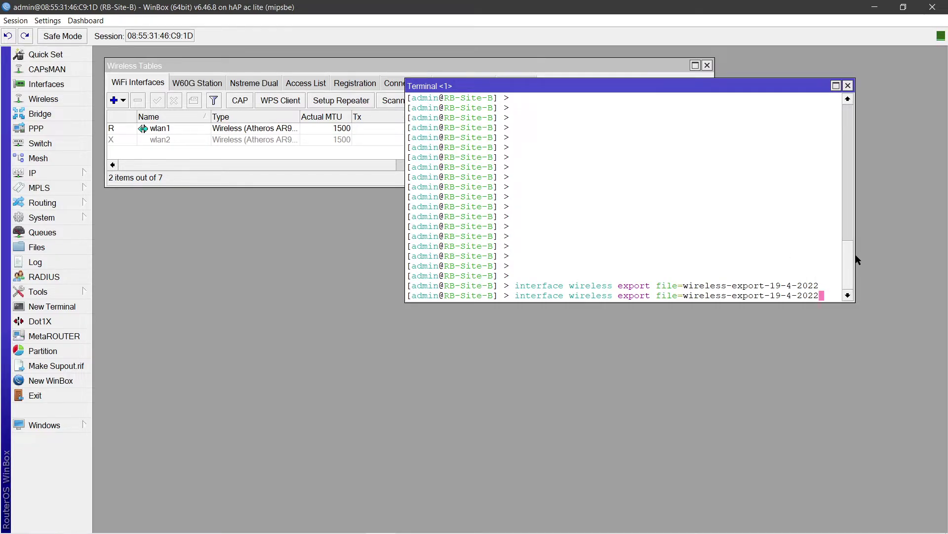
key("Return")
key("Return")
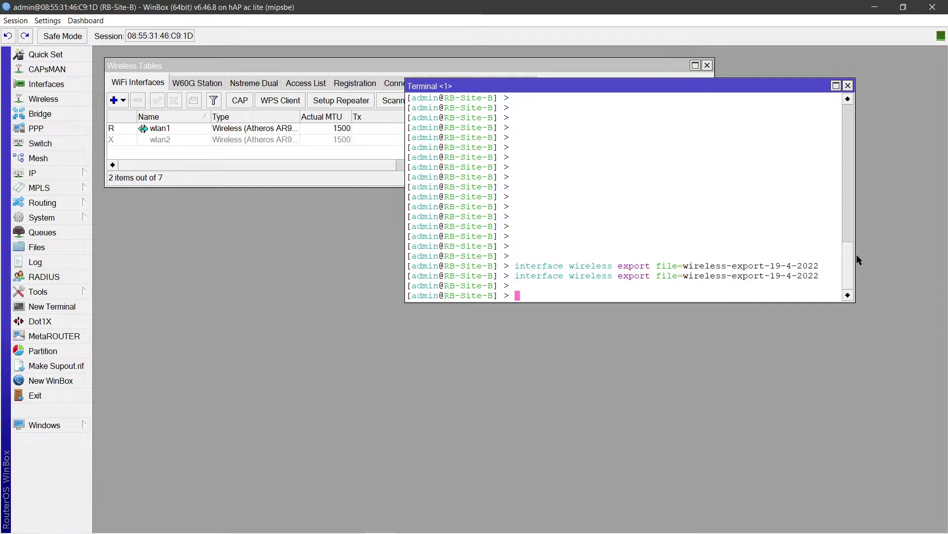
Copy wireless-export-19-4-2022.rsc (669 bytes) from the router's Files into the PC's BACKUP folder
left_click(76, 246)
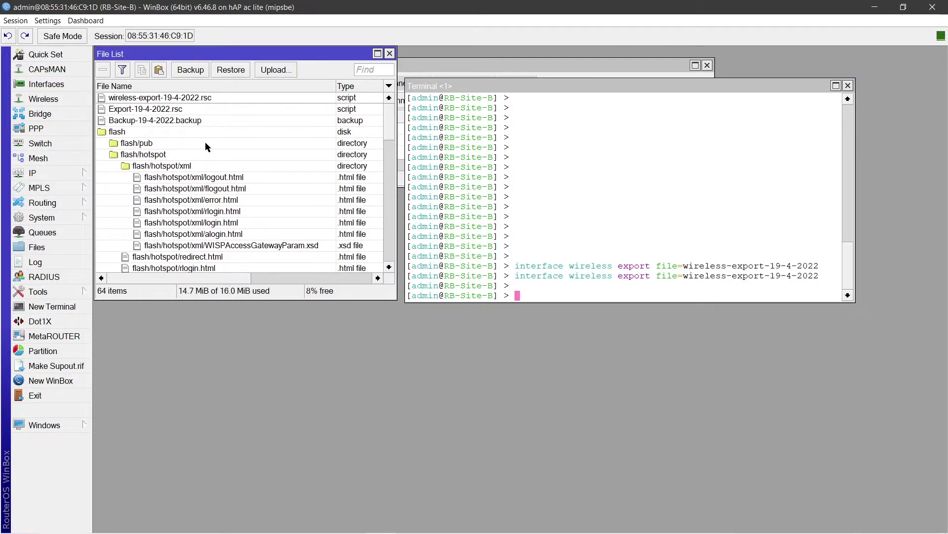
left_click(213, 98)
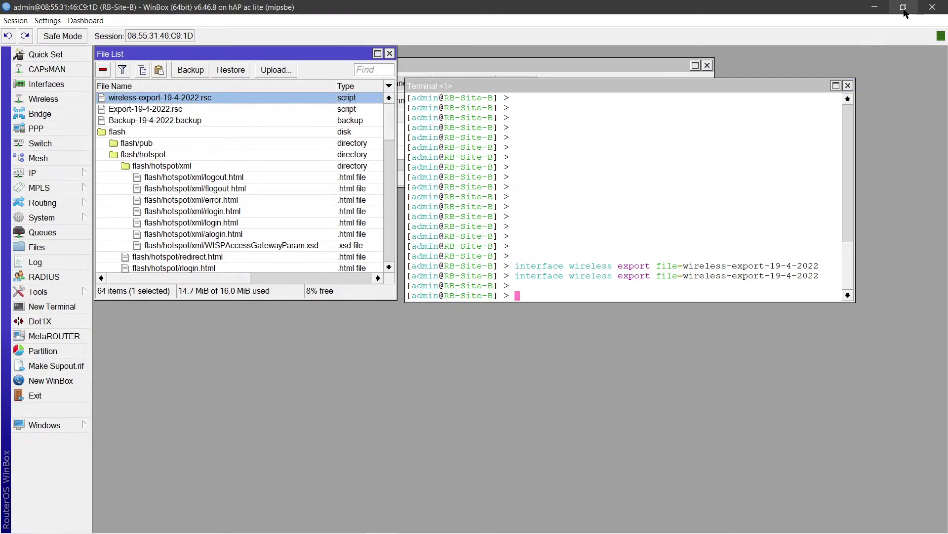
left_click(903, 7)
left_click_drag(350, 216, 711, 296)
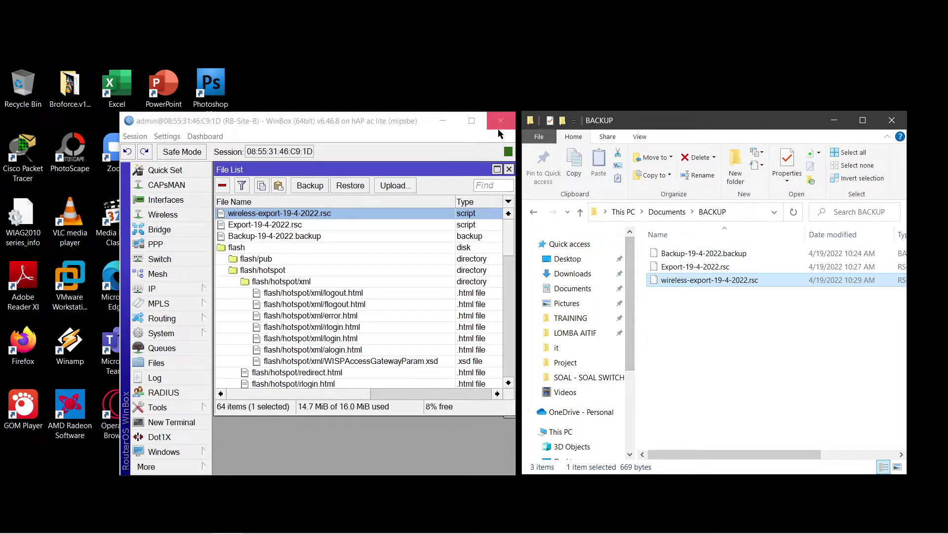
left_click(863, 120)
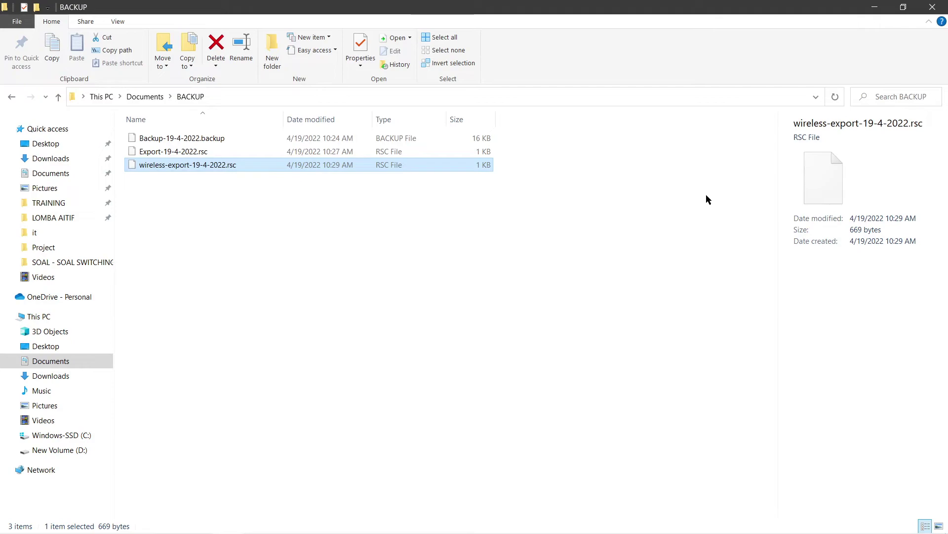
Open Export-19-4-2022.rsc in Notepad without making Notepad the default for .rsc
left_click(445, 151)
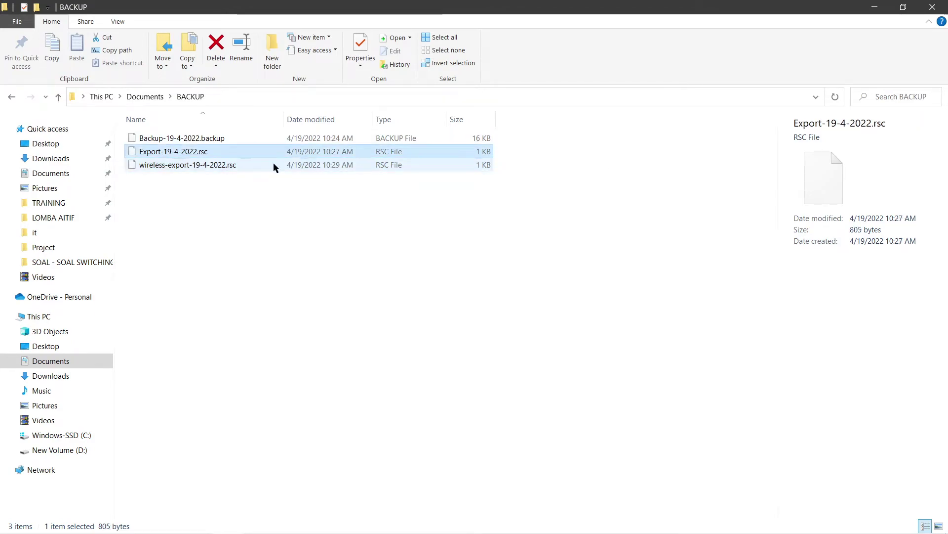
double_click(167, 157)
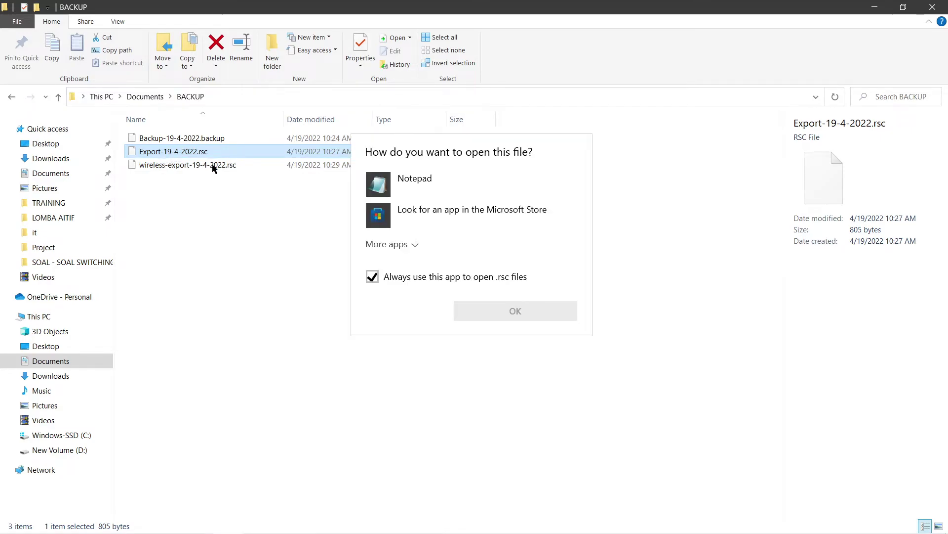
left_click(373, 277)
left_click(401, 187)
left_click(516, 311)
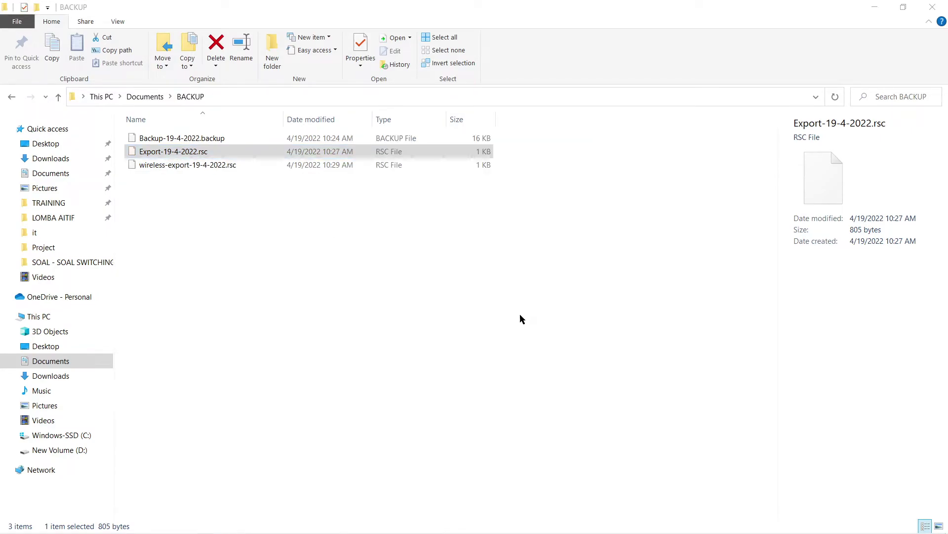
Open wireless-export-19-4-2022.rsc in Notepad too, placing it at the upper left
double_click(147, 169)
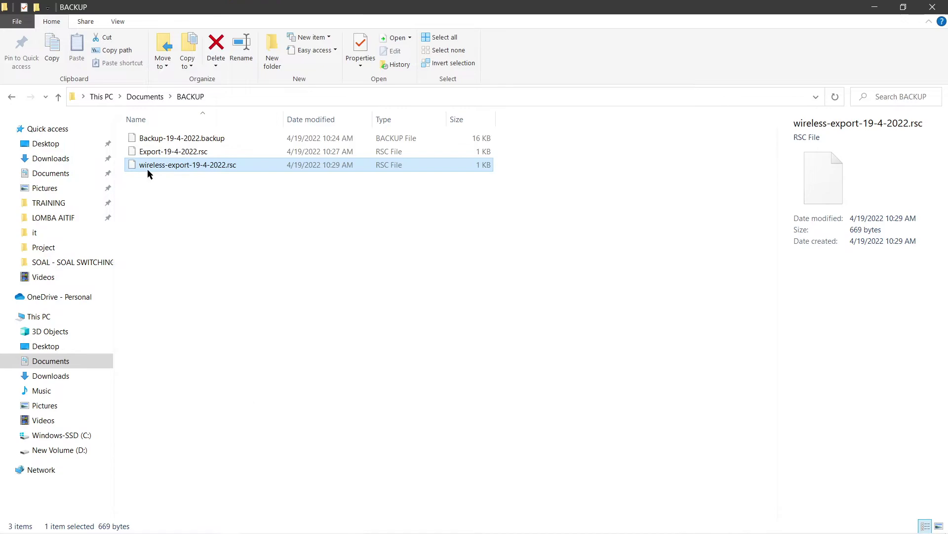
left_click(388, 277)
left_click(412, 190)
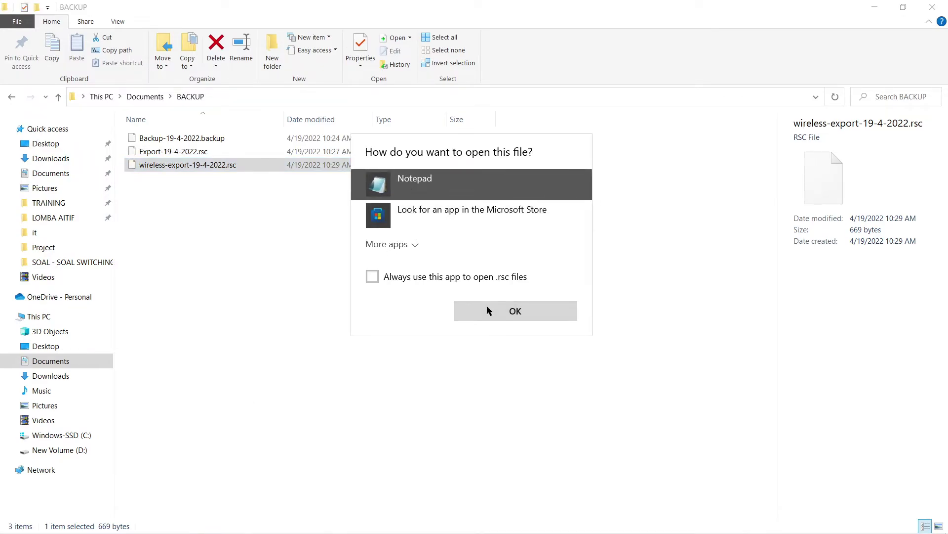
left_click(488, 311)
left_click_drag(491, 105, 157, 25)
left_click(899, 10)
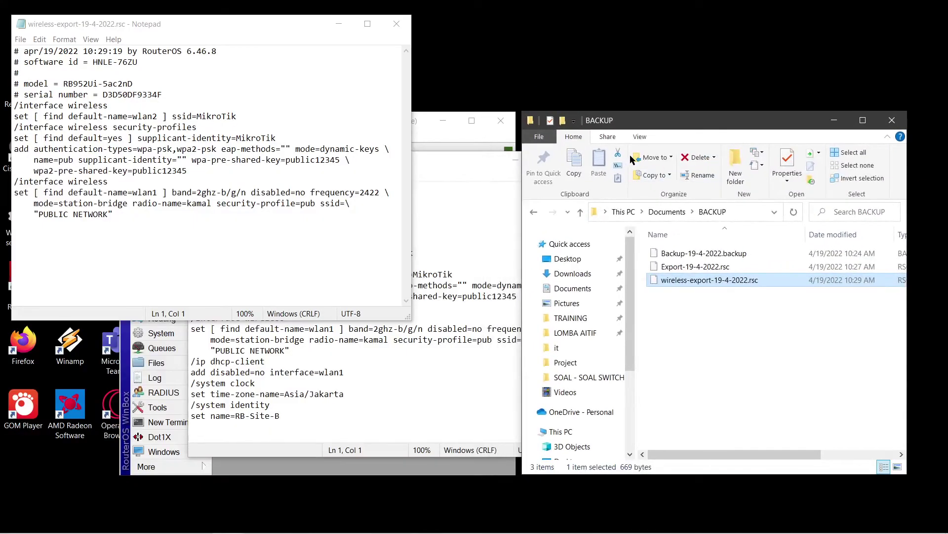
left_click(837, 120)
In the full export, highlight the wireless section, security profile pub, wlan1 station-bridge and DHCP client lines
left_click(443, 123)
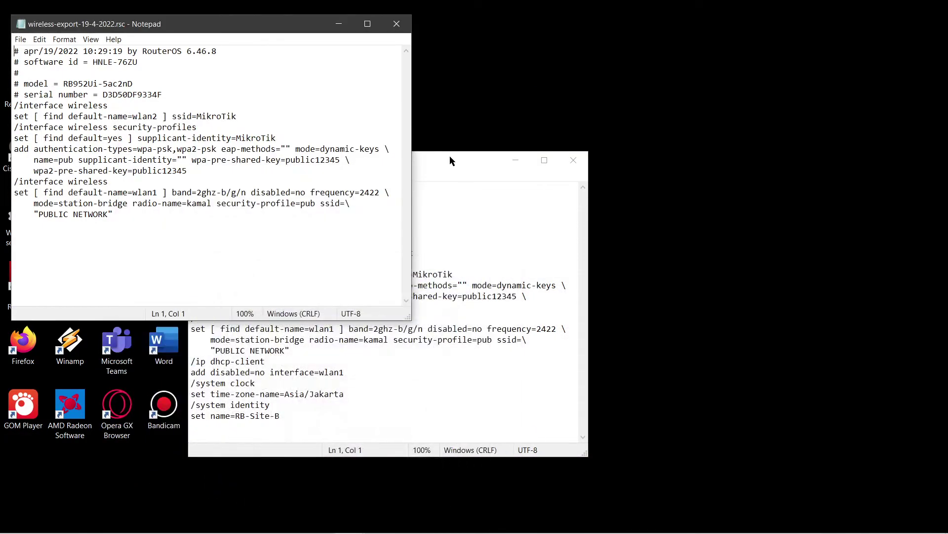
left_click_drag(449, 157, 700, 24)
left_click(632, 87)
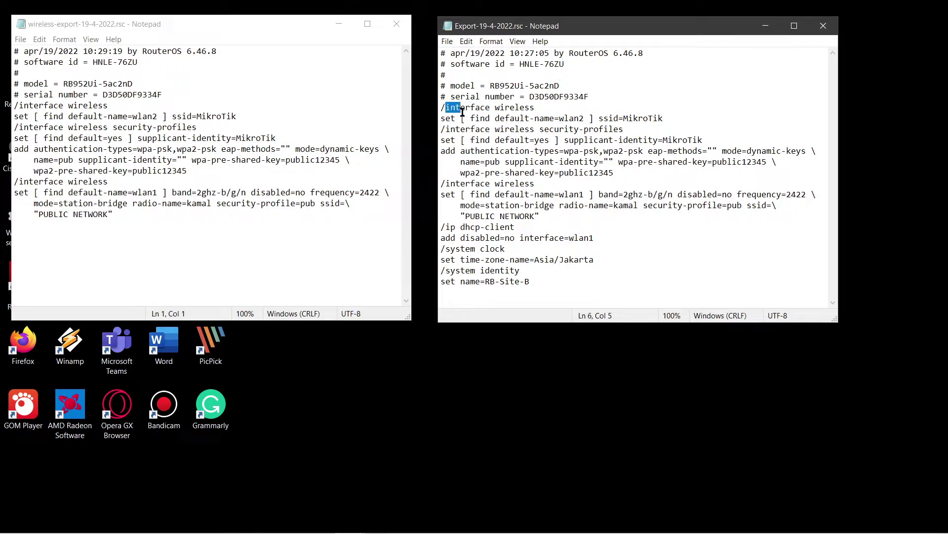
left_click_drag(463, 112, 606, 129)
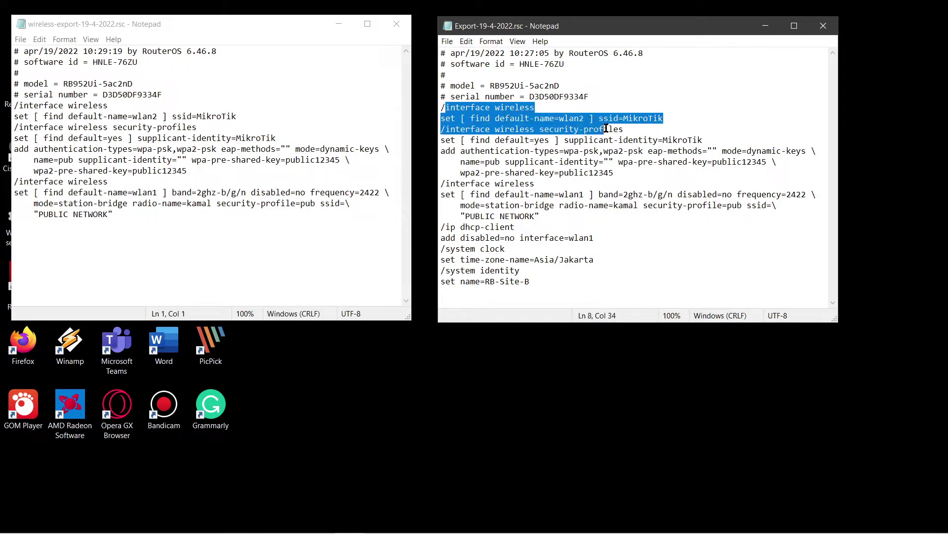
left_click(455, 118)
left_click_drag(461, 118, 680, 149)
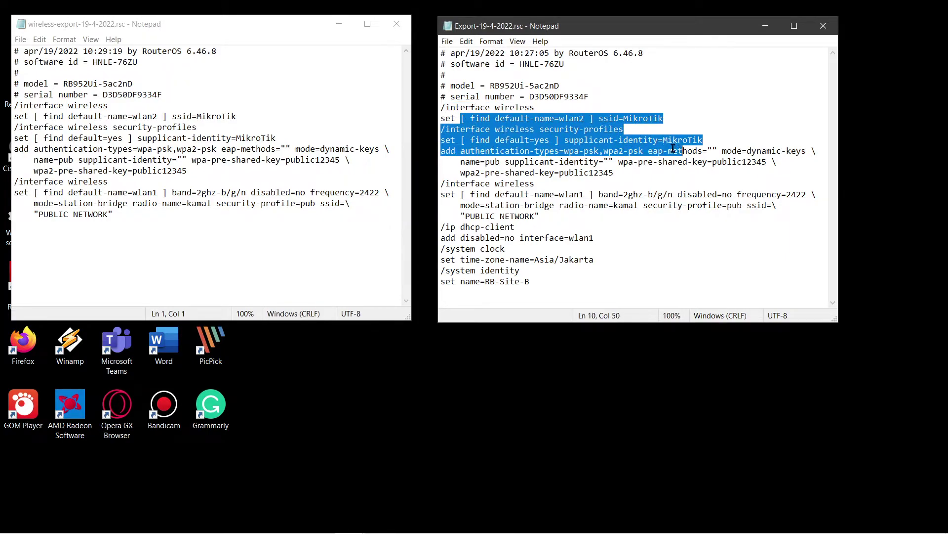
left_click(509, 122)
left_click_drag(446, 119, 583, 158)
left_click(623, 172)
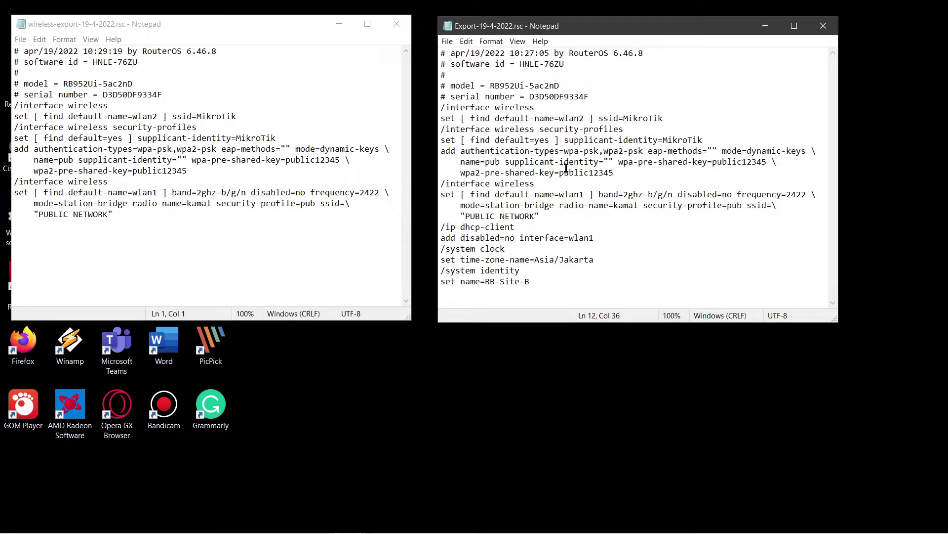
left_click_drag(446, 152, 615, 173)
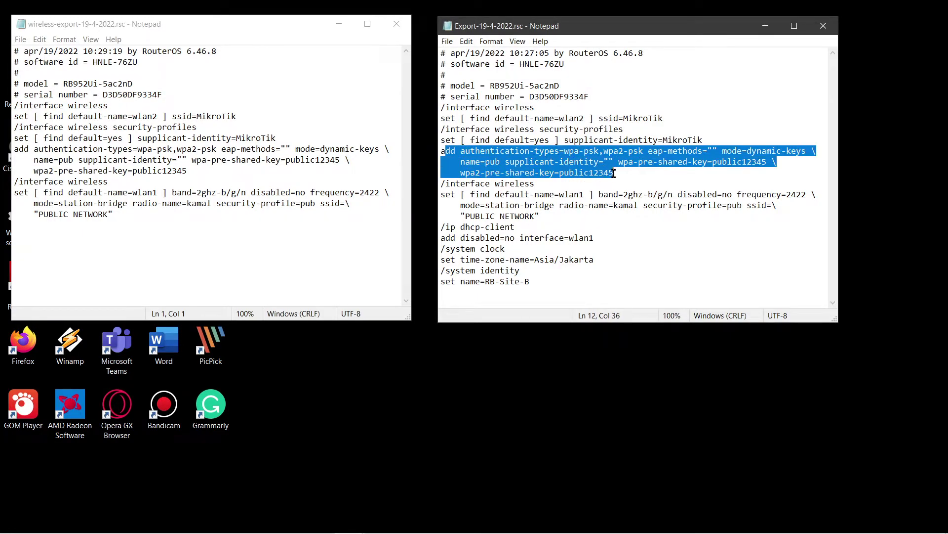
left_click_drag(461, 184, 613, 213)
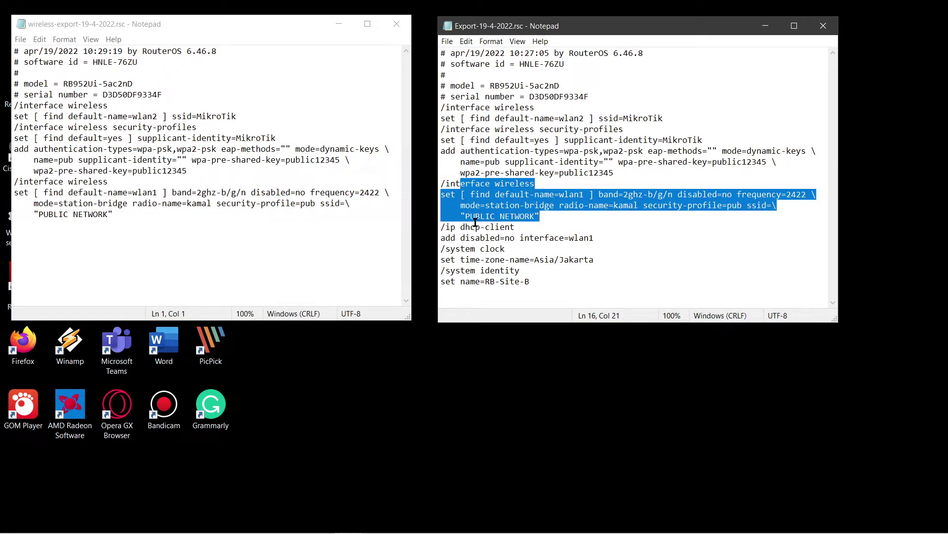
left_click_drag(475, 222, 532, 283)
left_click(551, 290)
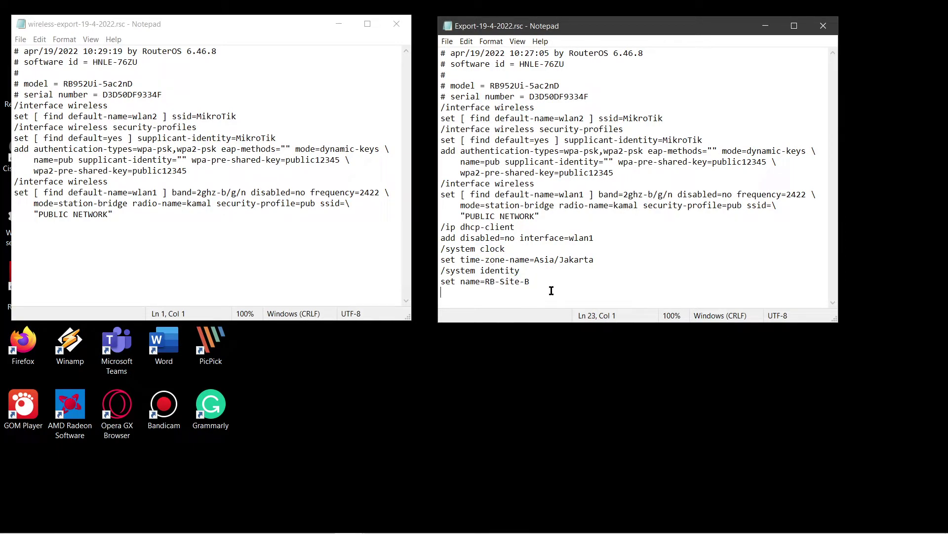
Highlight the wireless section and wlan1 settings in the wireless-only export, then return to BACKUP
left_click(295, 44)
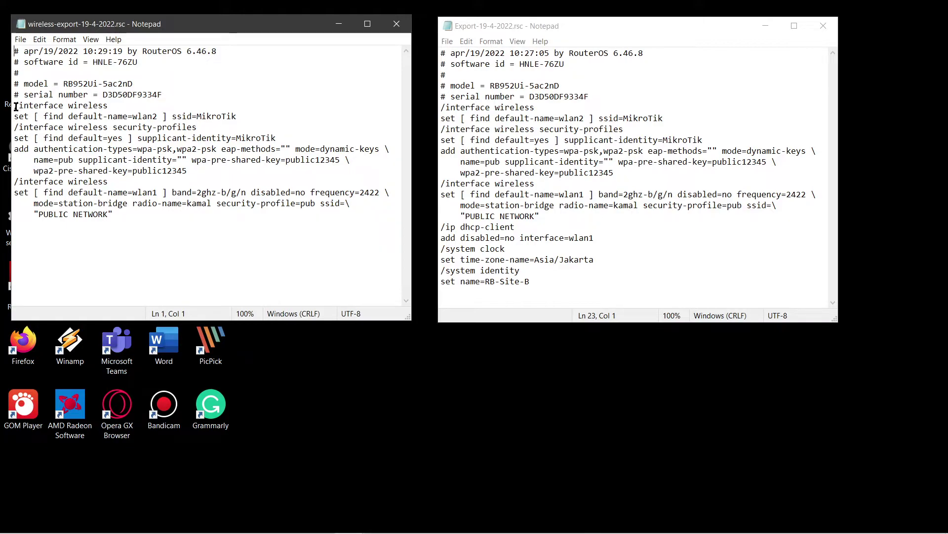
left_click_drag(15, 105, 180, 213)
left_click(182, 213)
key("shift+Up")
key("shift+Up")
key("shift+Home")
left_click(370, 73)
mouse_move(439, 520)
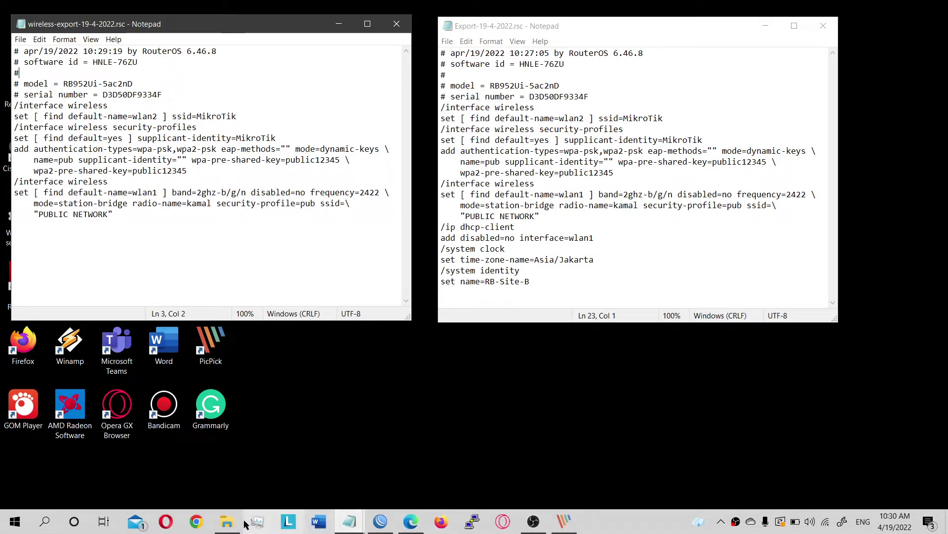
left_click(227, 521)
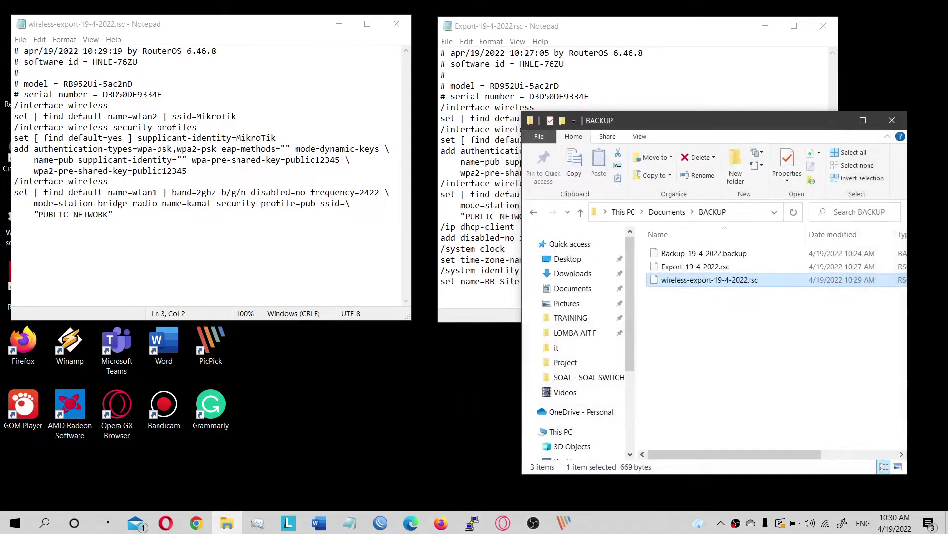
left_click(692, 253)
double_click(691, 254)
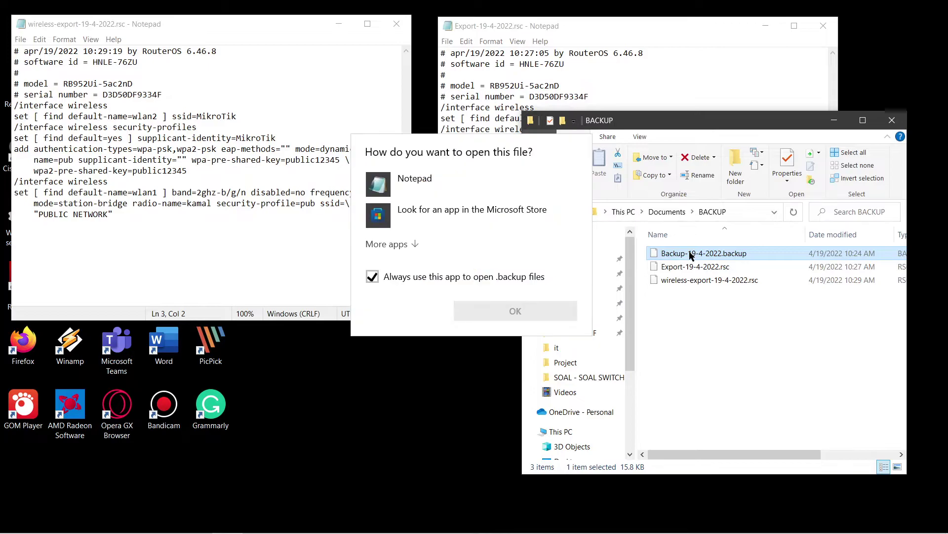
left_click(434, 185)
left_click(515, 311)
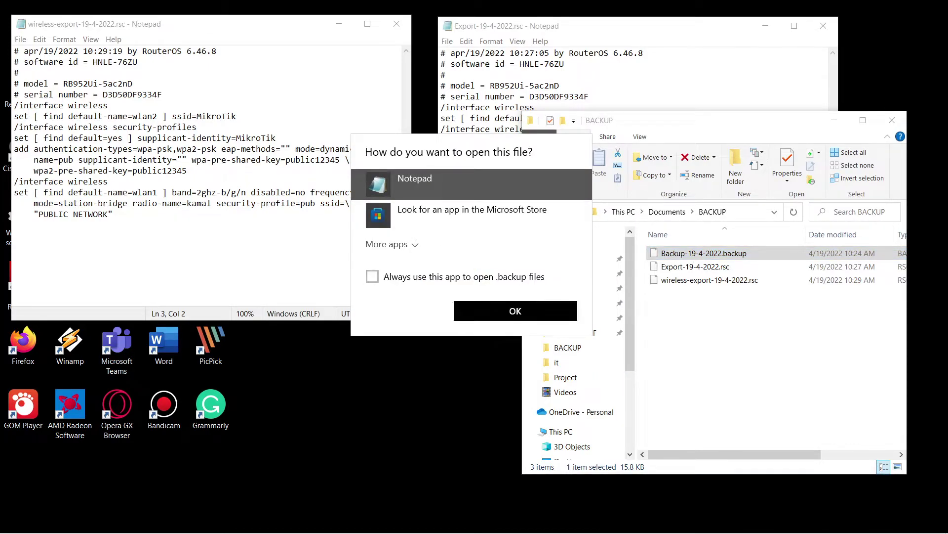
left_click(834, 120)
left_click_drag(563, 117, 235, 245)
scroll(215, 335, "down", 3)
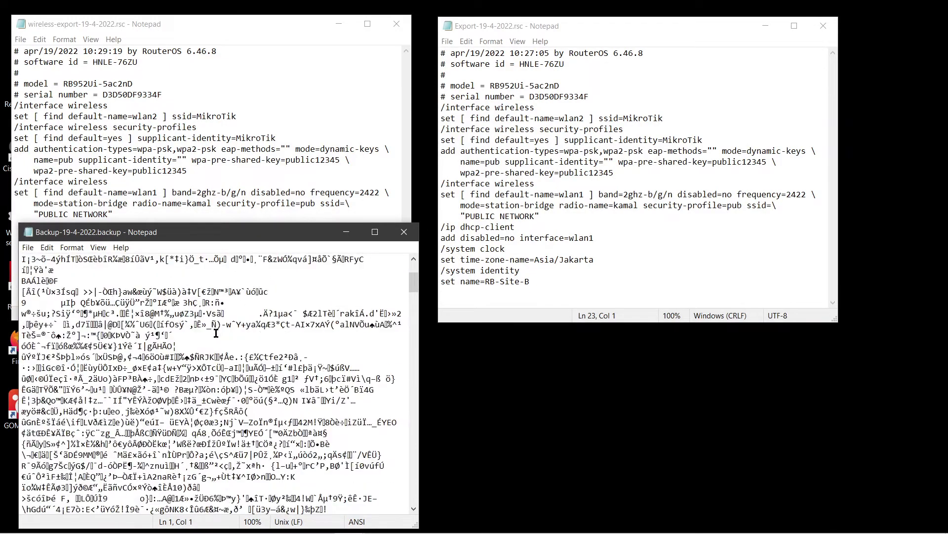
scroll(217, 334, "up", 3)
scroll(220, 330, "down", 10)
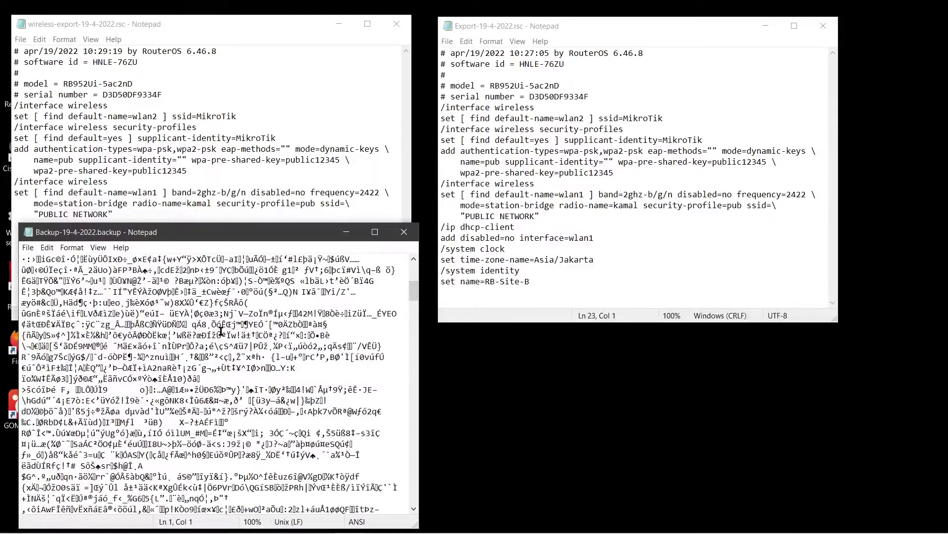
scroll(228, 324, "down", 8)
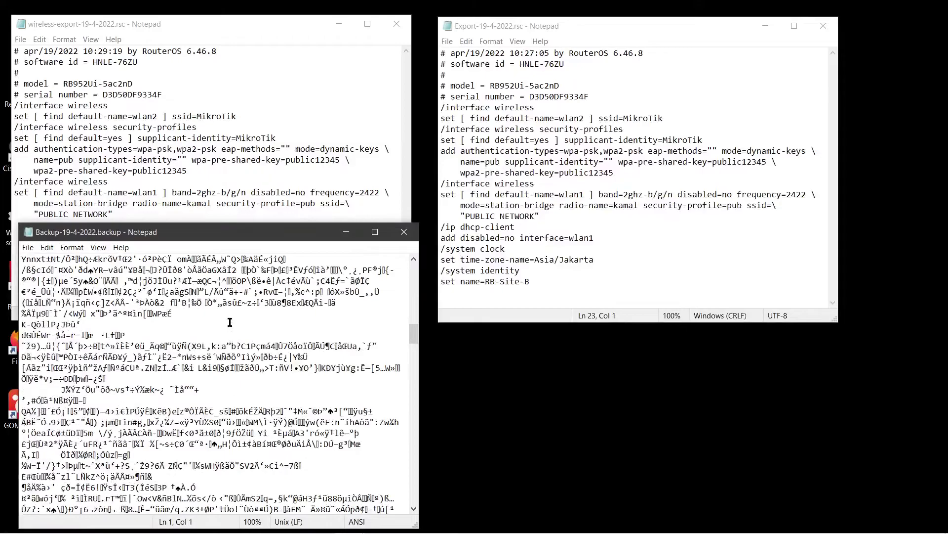
scroll(230, 321, "down", 10)
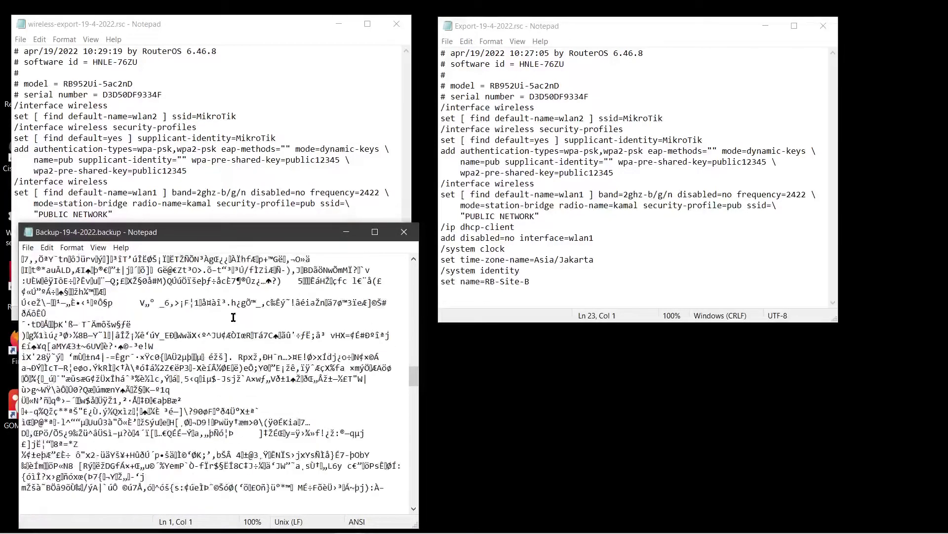
scroll(235, 317, "down", 15)
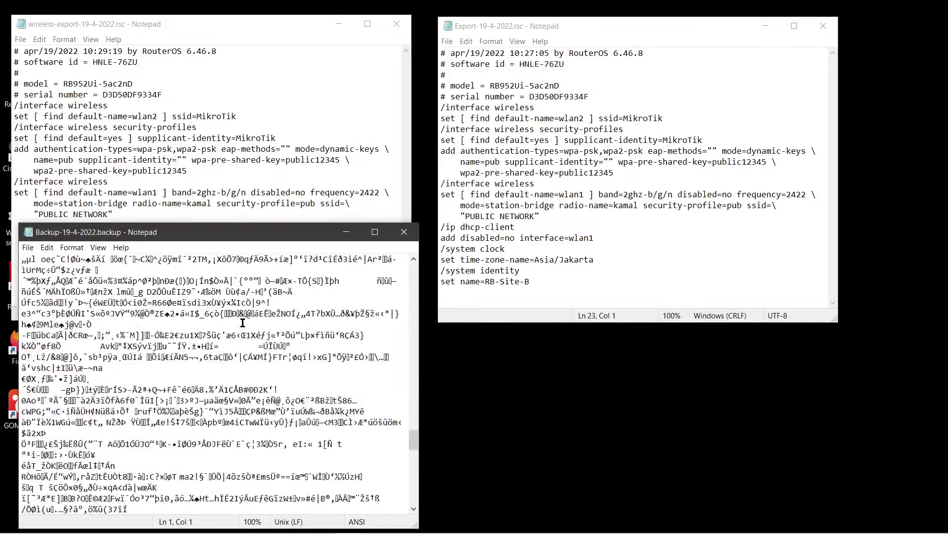
scroll(243, 321, "up", 20)
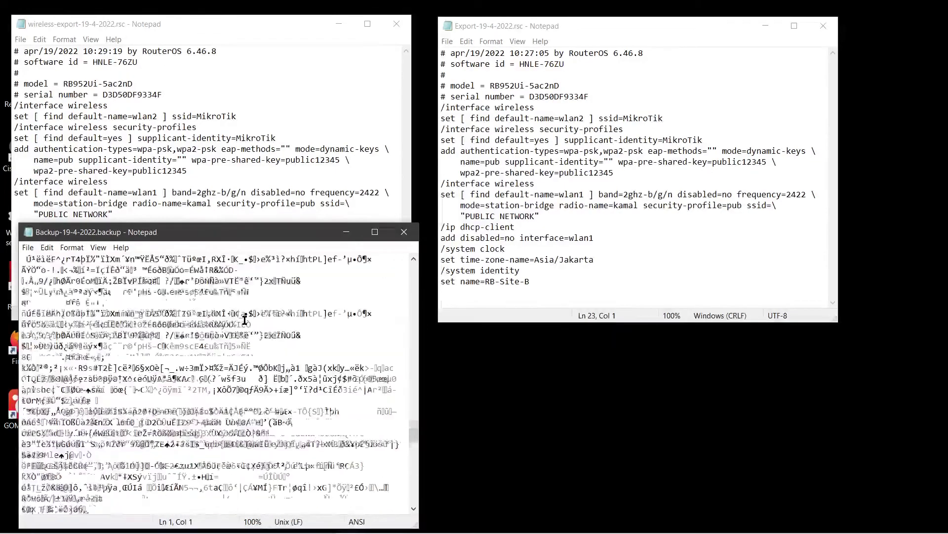
scroll(248, 318, "up", 10)
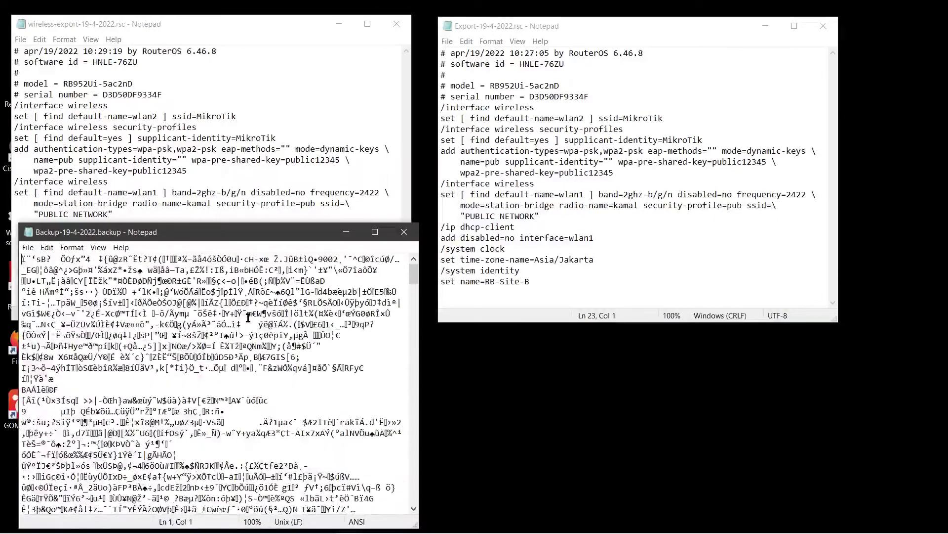
left_click_drag(295, 236, 281, 240)
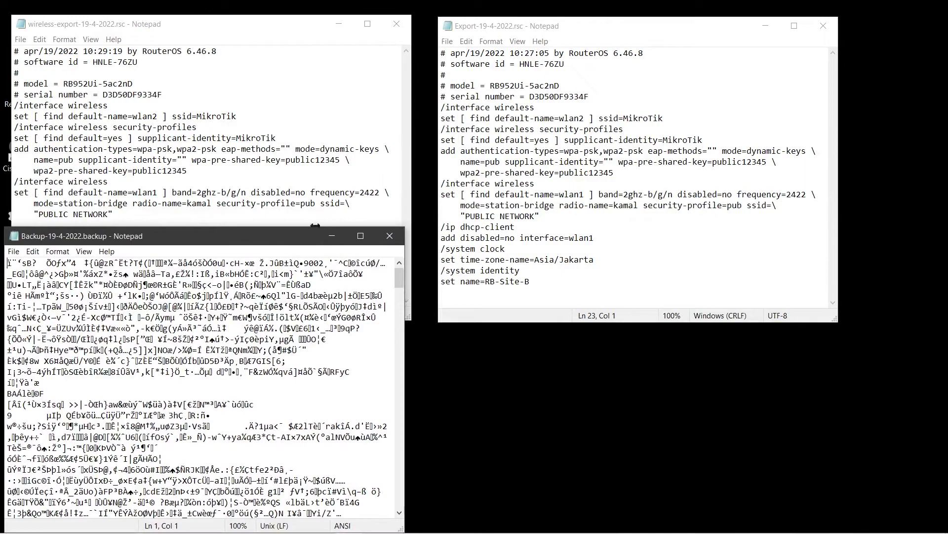
In Export-19-4-2022.rsc, switch wlan1's DHCP client disabled= to yes and back to no
left_click(489, 183)
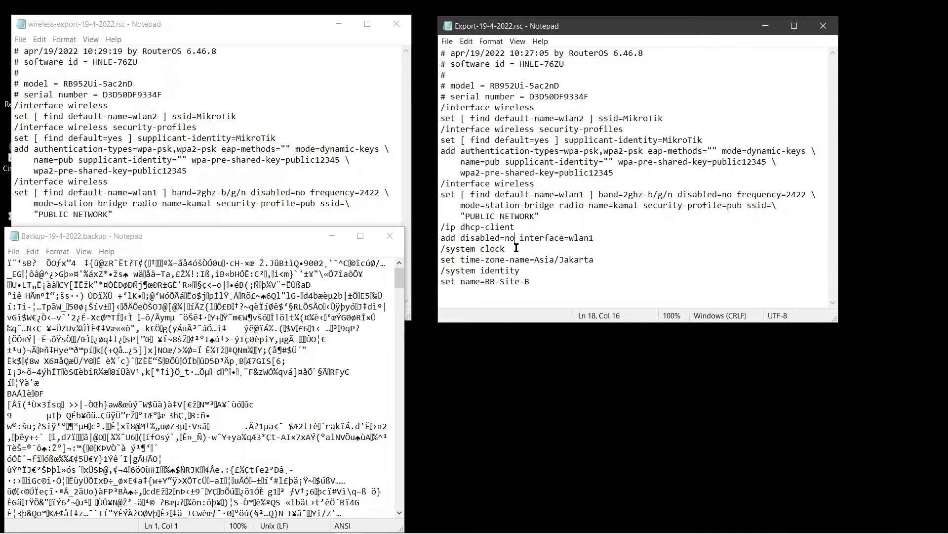
key("BackSpace")
key("BackSpace")
type("yes")
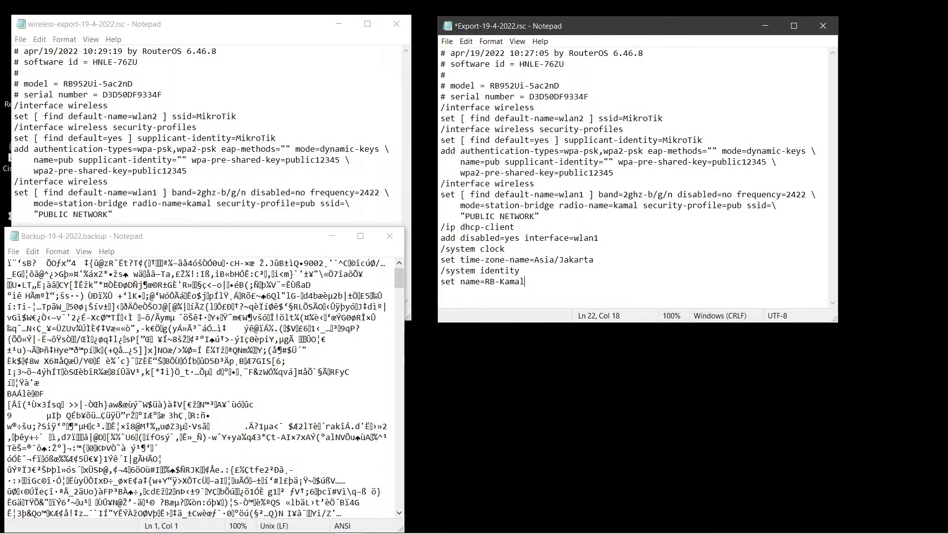
key("BackSpace")
key("BackSpace")
key("BackSpace")
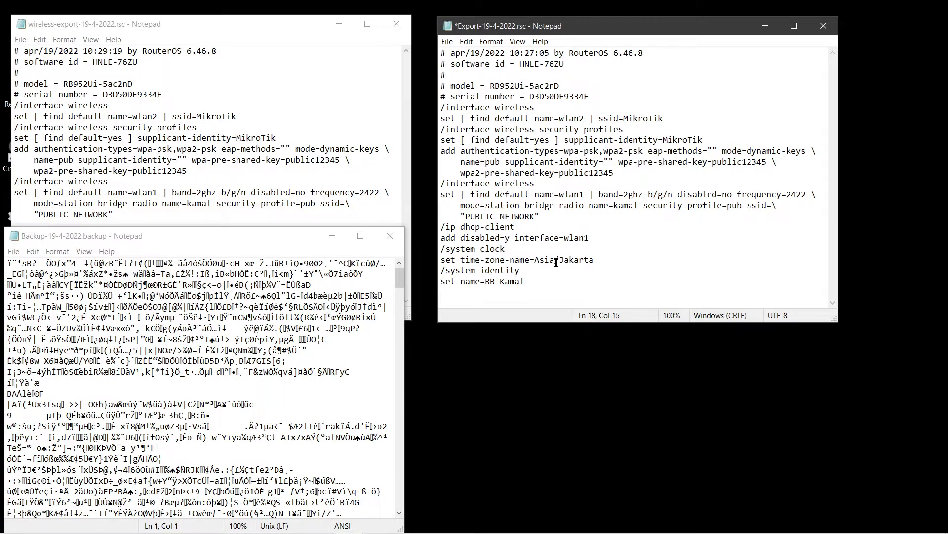
type("no")
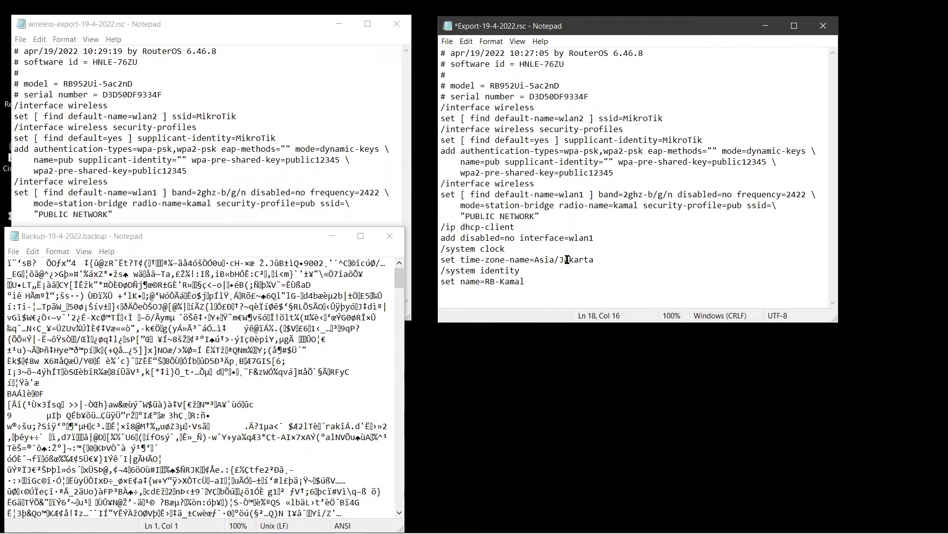
left_click_drag(282, 242, 322, 182)
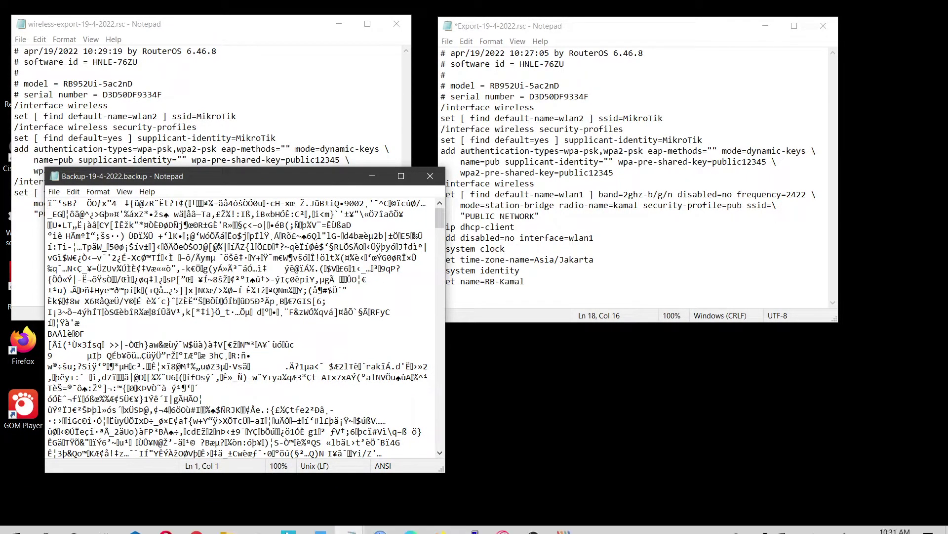
Maximize WinBox, close File List and Terminal, and open System > Reset Configuration, cancelling once
left_click(366, 523)
left_click(472, 121)
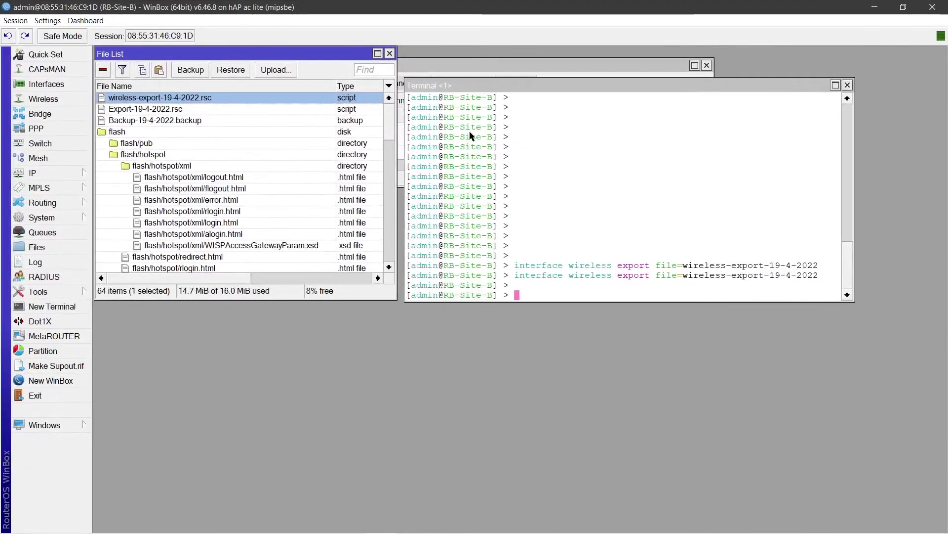
left_click(389, 54)
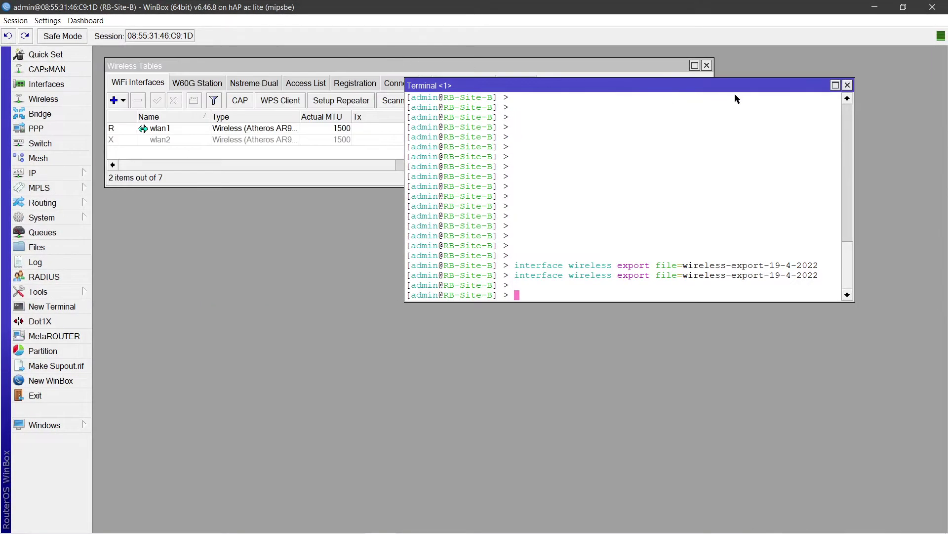
left_click(847, 85)
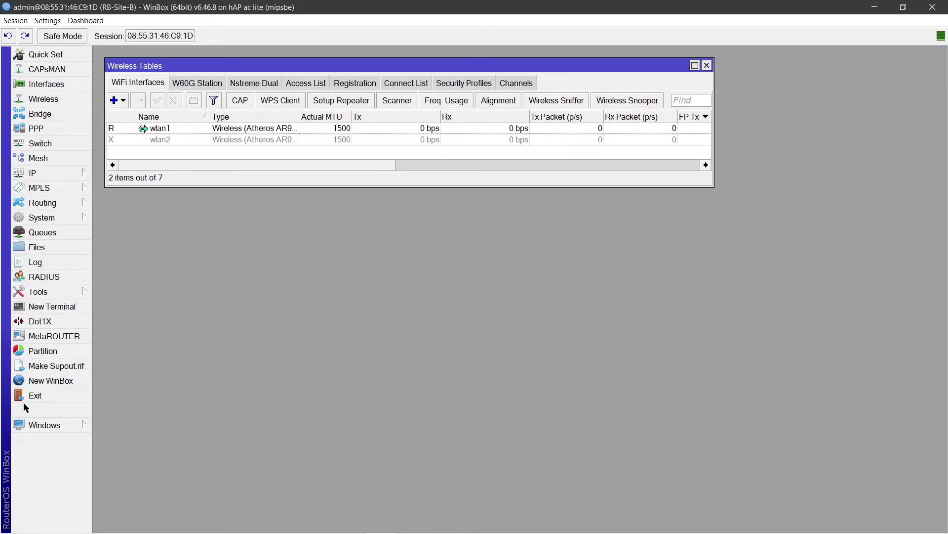
left_click(57, 218)
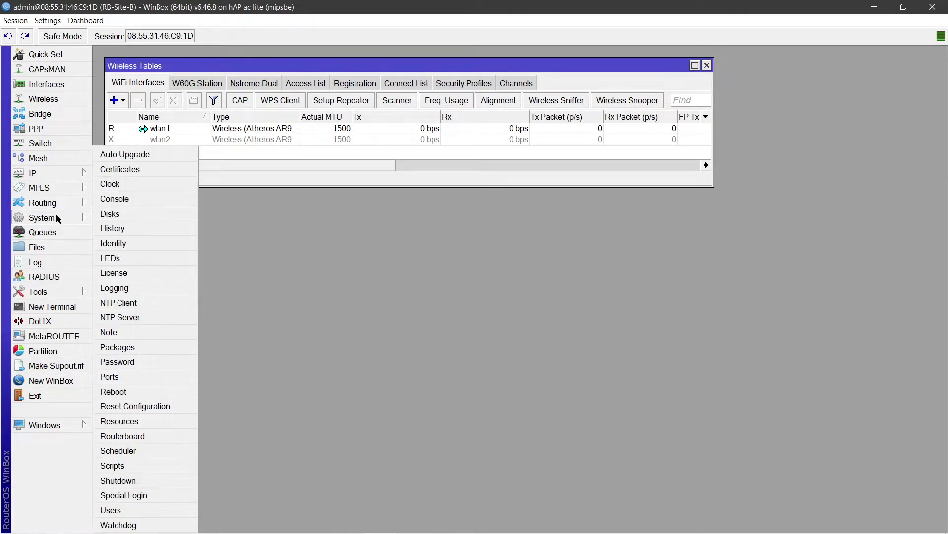
left_click(135, 406)
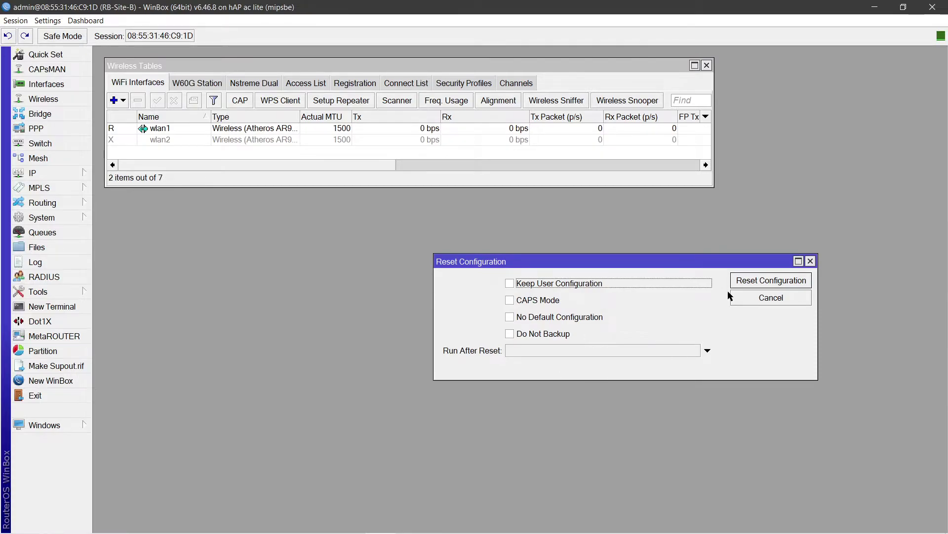
left_click(741, 279)
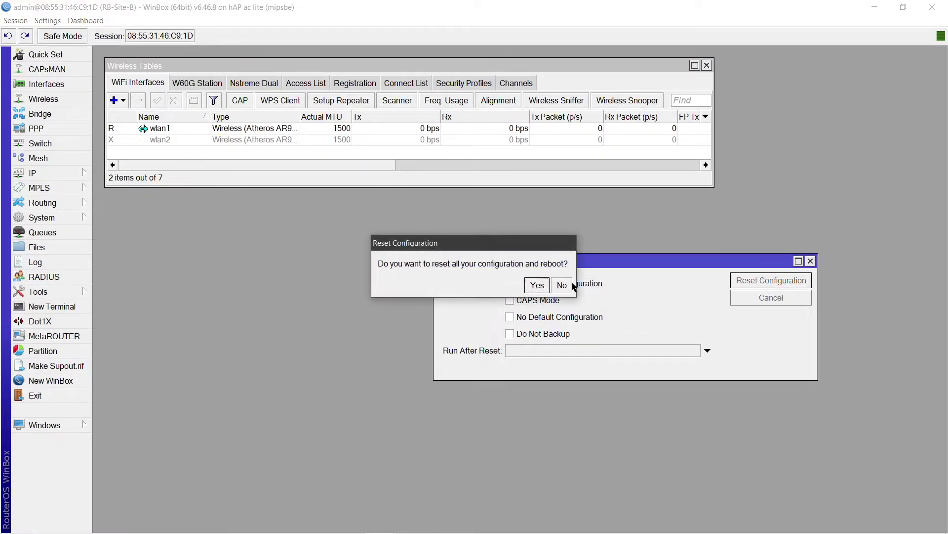
left_click(571, 285)
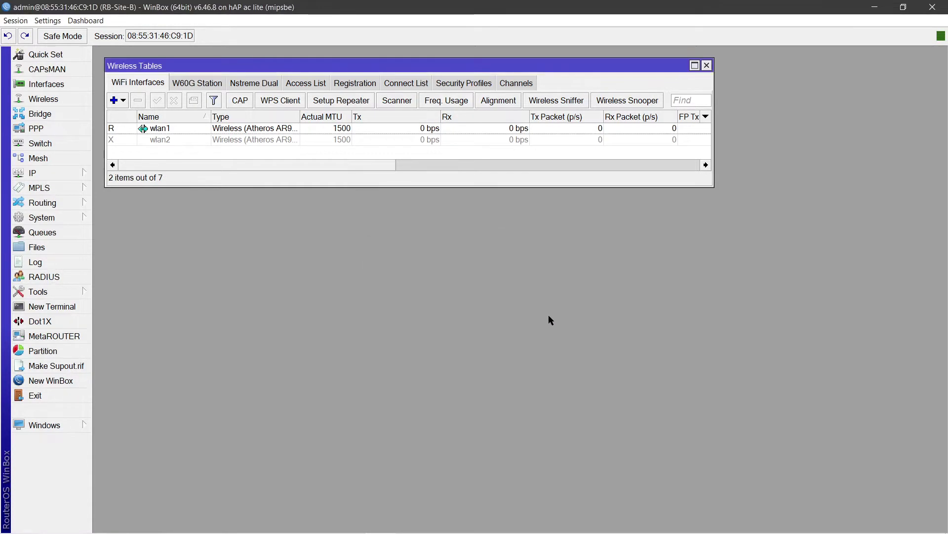
Reset the router with No Default Configuration ticked and confirm the reboot
left_click(75, 218)
left_click(152, 406)
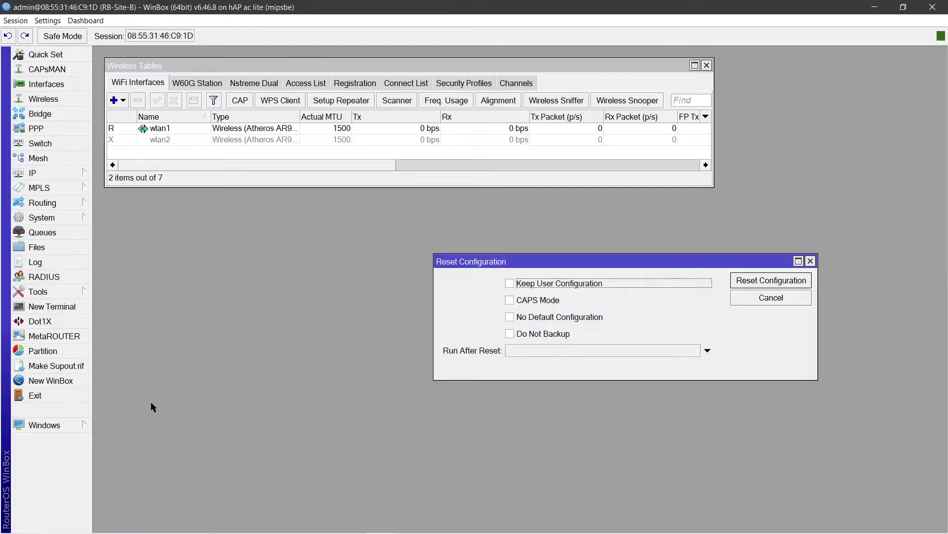
left_click(510, 317)
left_click(741, 280)
left_click(540, 284)
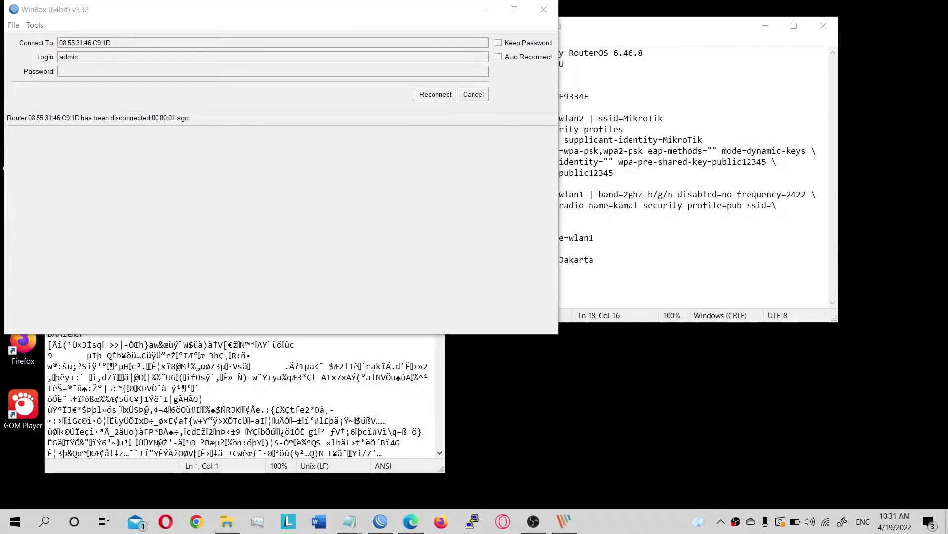
left_click(564, 521)
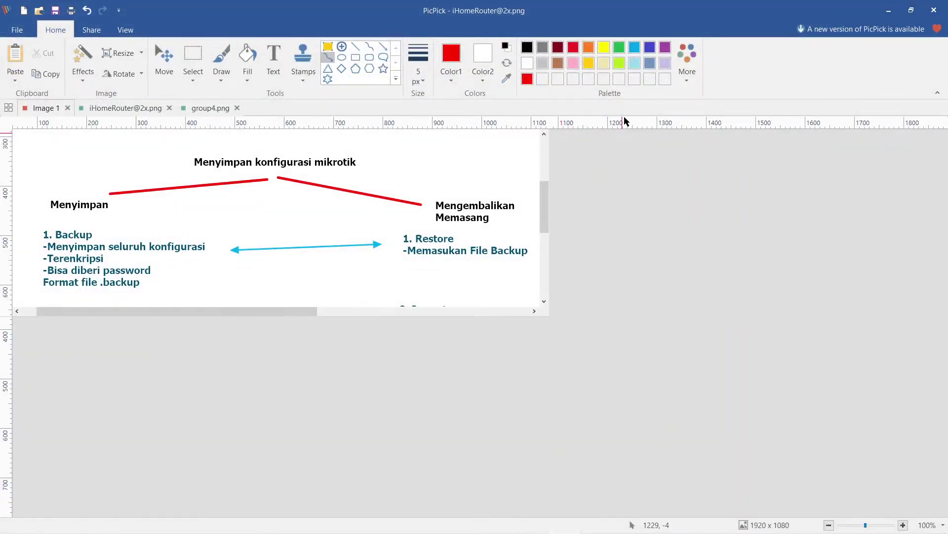
Erase the red curved arrow and the folder icon from the diagram
left_click(21, 111)
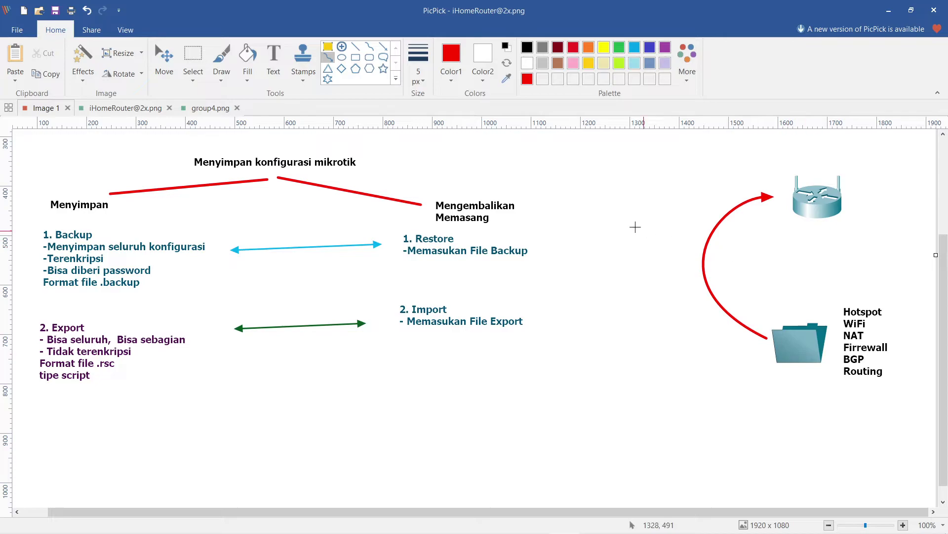
left_click(195, 62)
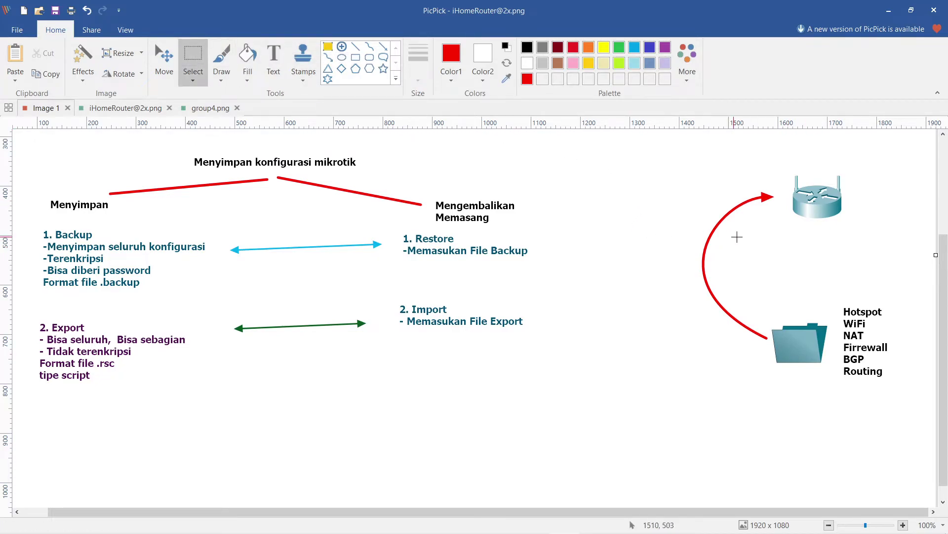
left_click_drag(714, 404, 691, 423)
key("Return")
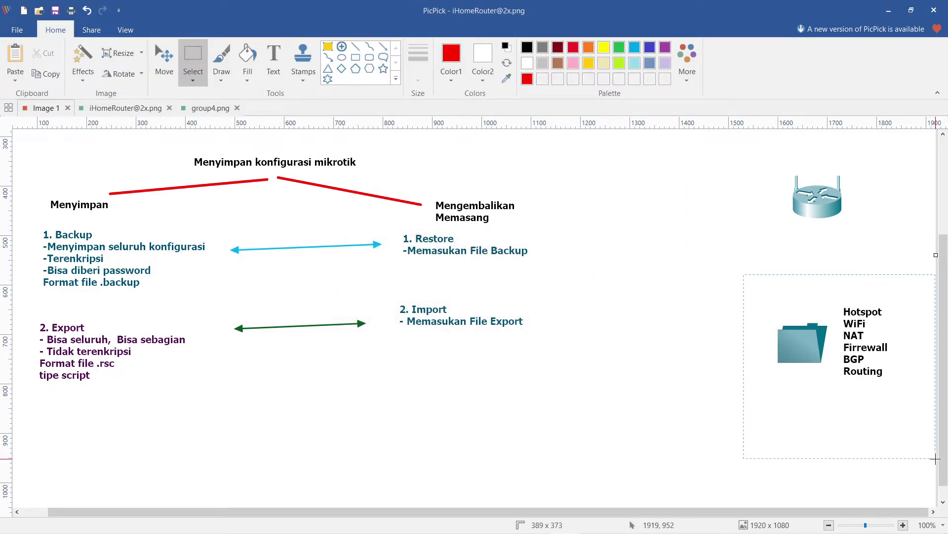
left_click_drag(855, 422, 808, 419)
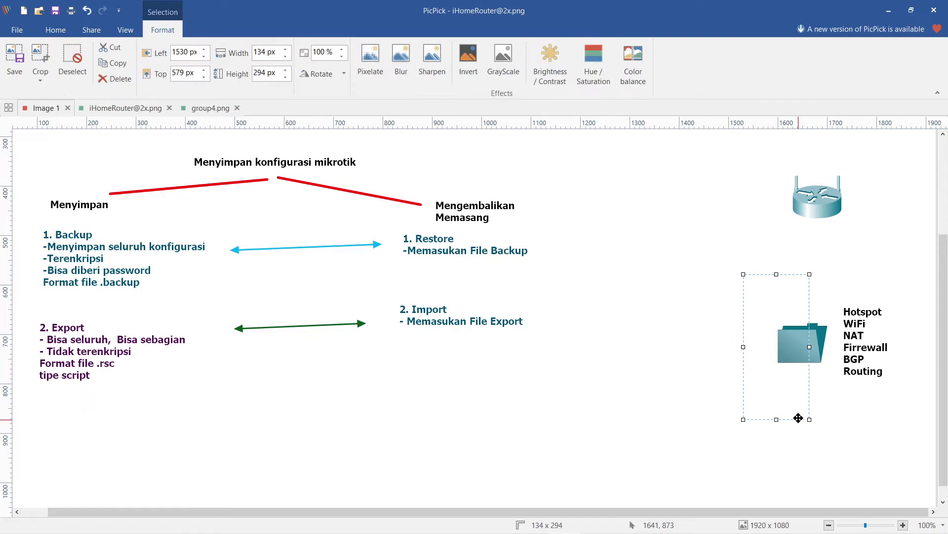
key("Delete")
left_click(774, 316)
Move the Hotspot feature list beside the top router
left_click(862, 341)
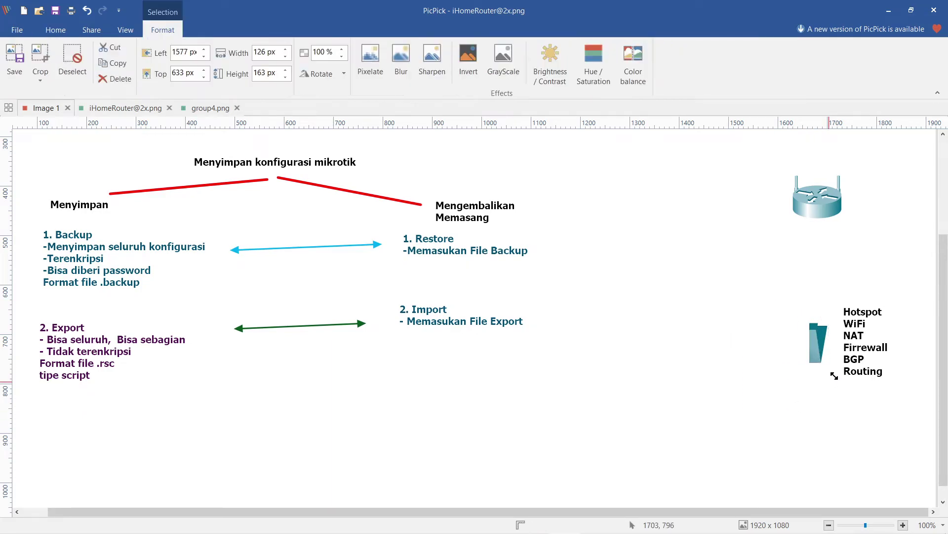
left_click_drag(860, 326, 748, 207)
left_click(838, 245)
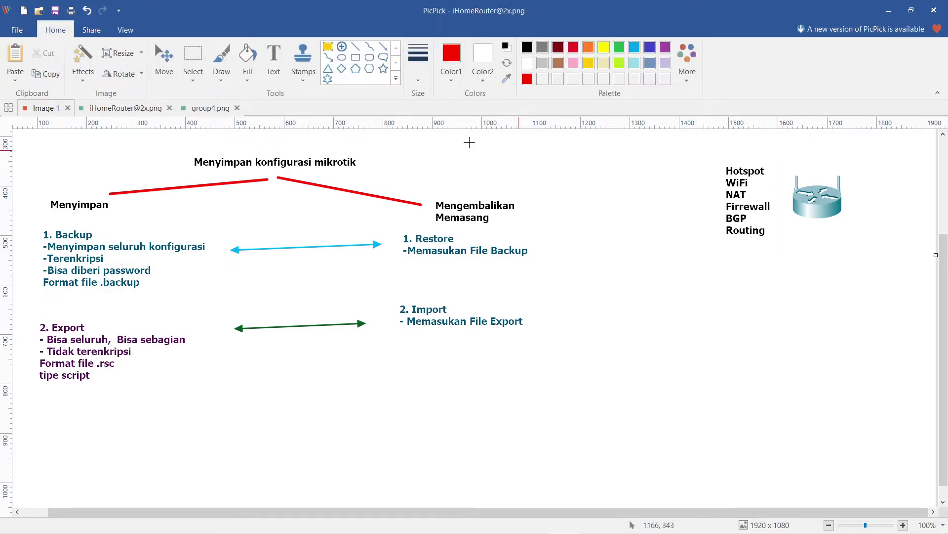
left_click(118, 108)
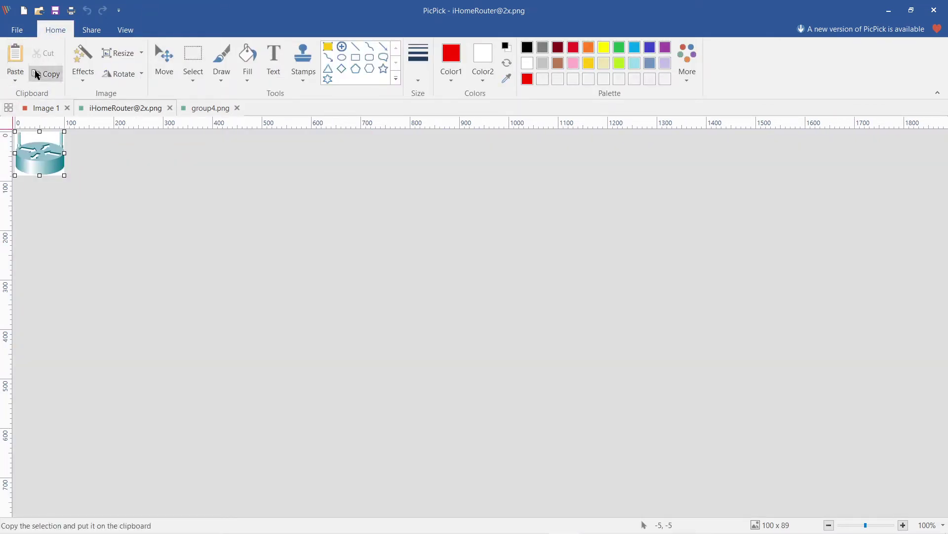
left_click(42, 73)
left_click(40, 108)
left_click(10, 58)
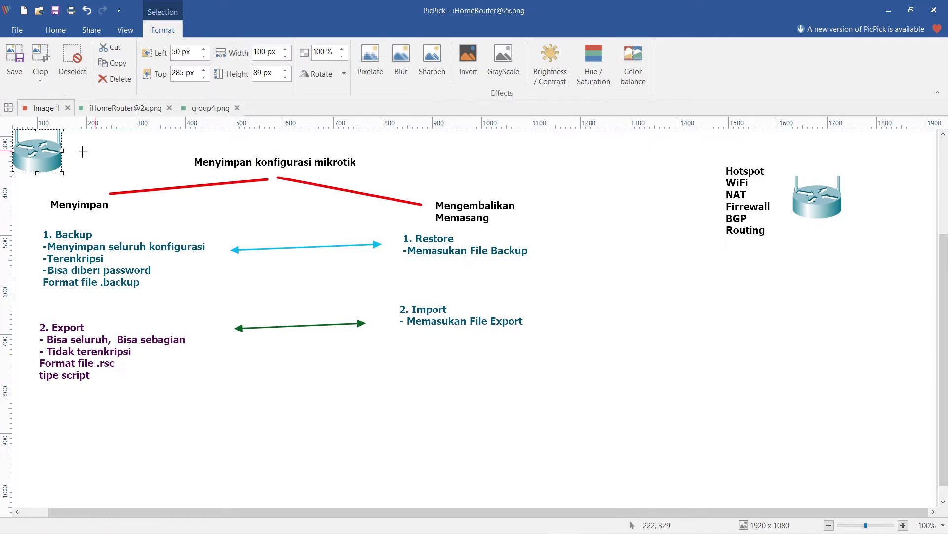
left_click_drag(37, 159, 778, 370)
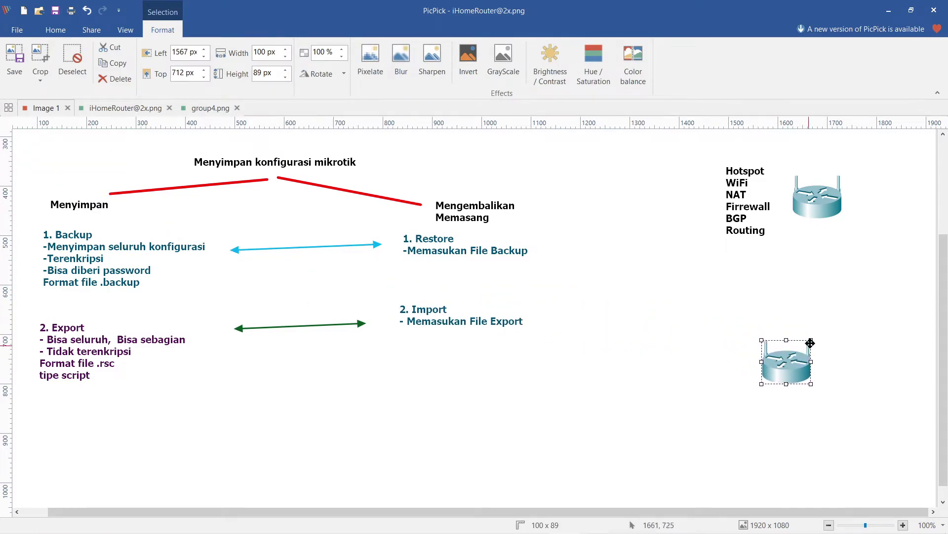
left_click(69, 30)
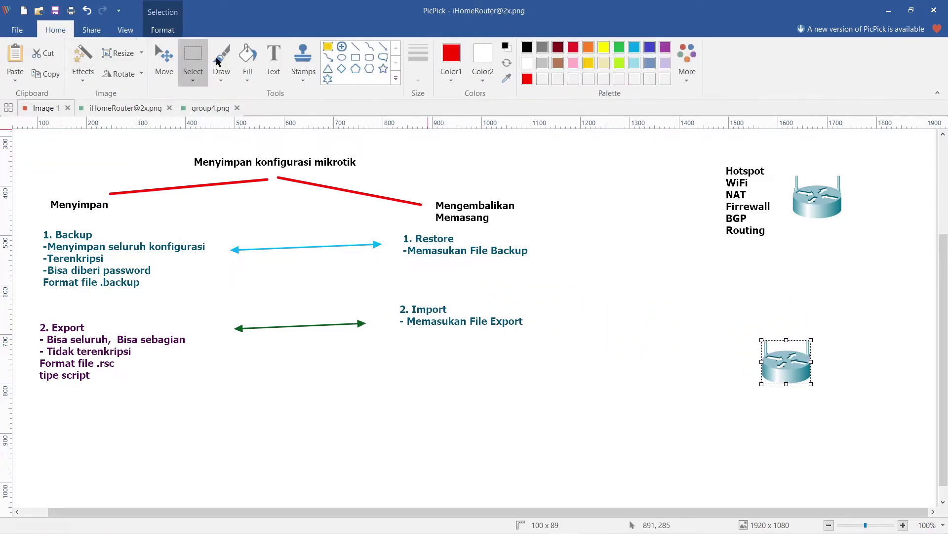
left_click(383, 46)
left_click_drag(710, 221, 652, 247)
Draw a red arrow to the lower router and paste group4.png's folder icon between the arrows
left_click(661, 312)
left_click_drag(660, 311, 751, 350)
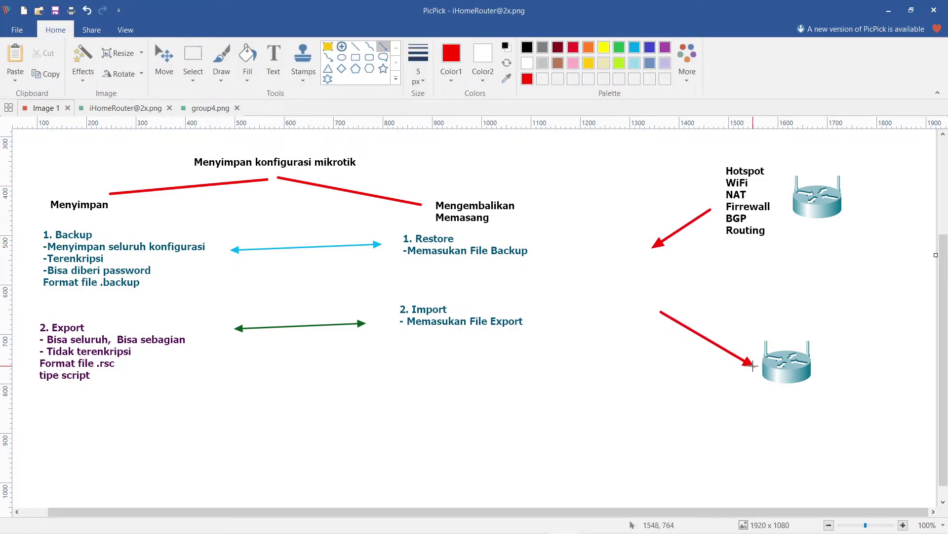
left_click(692, 374)
left_click(197, 109)
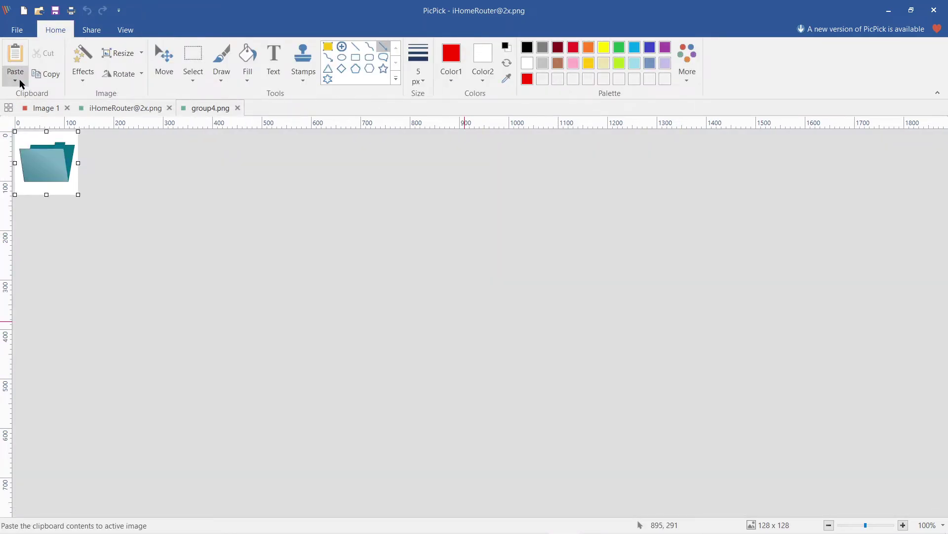
left_click(44, 73)
left_click(30, 107)
left_click(16, 55)
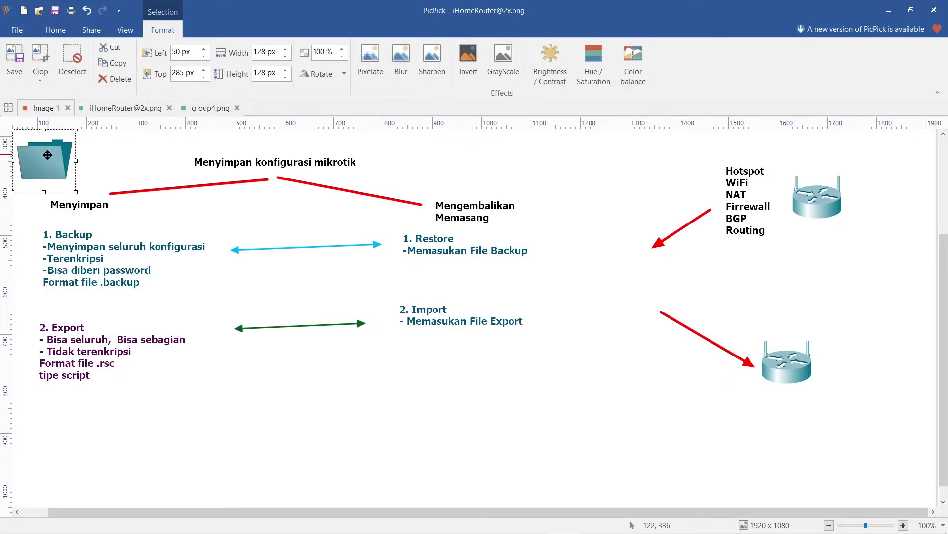
left_click_drag(44, 160, 615, 278)
Duplicate the Hotspot–Routing list with Ctrl+D and place the copy beside the lower router
double_click(735, 203)
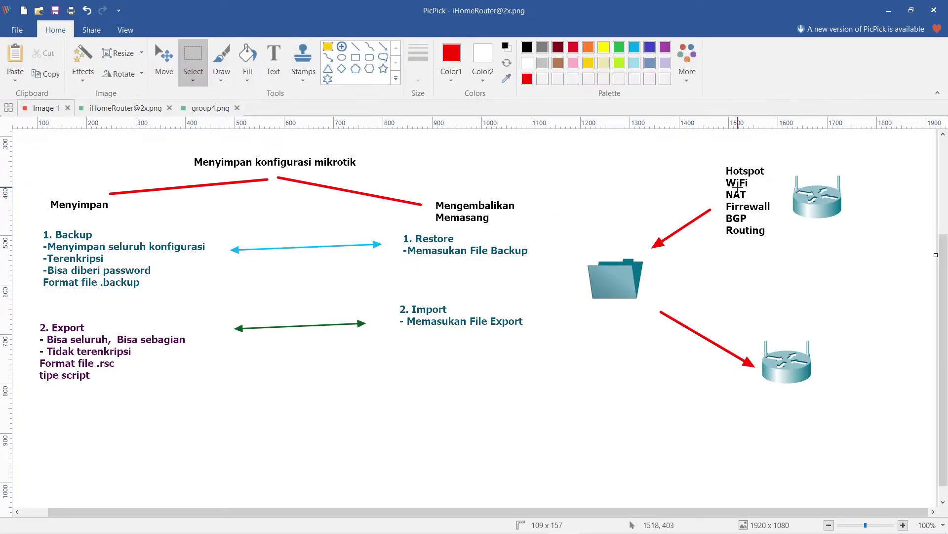
left_click(754, 243)
key("ctrl+d")
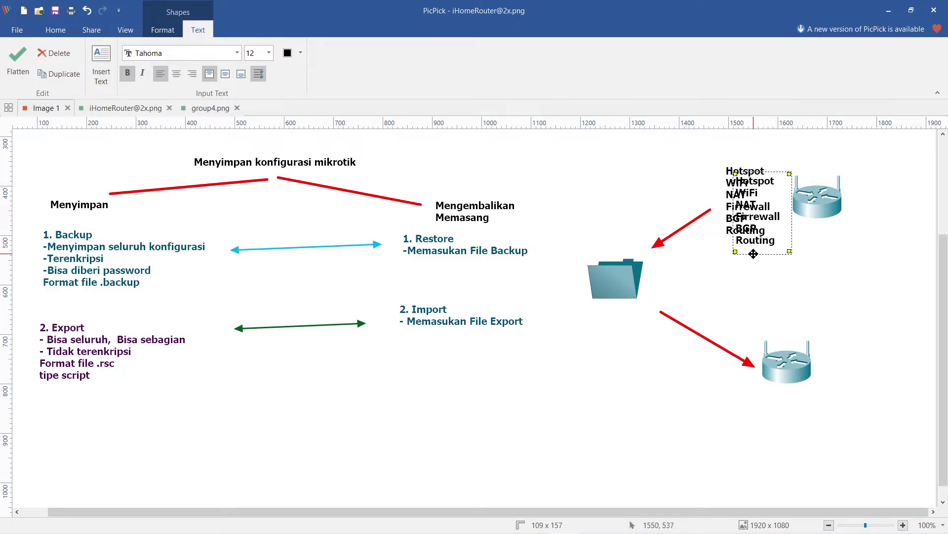
left_click_drag(753, 253, 847, 405)
left_click(775, 404)
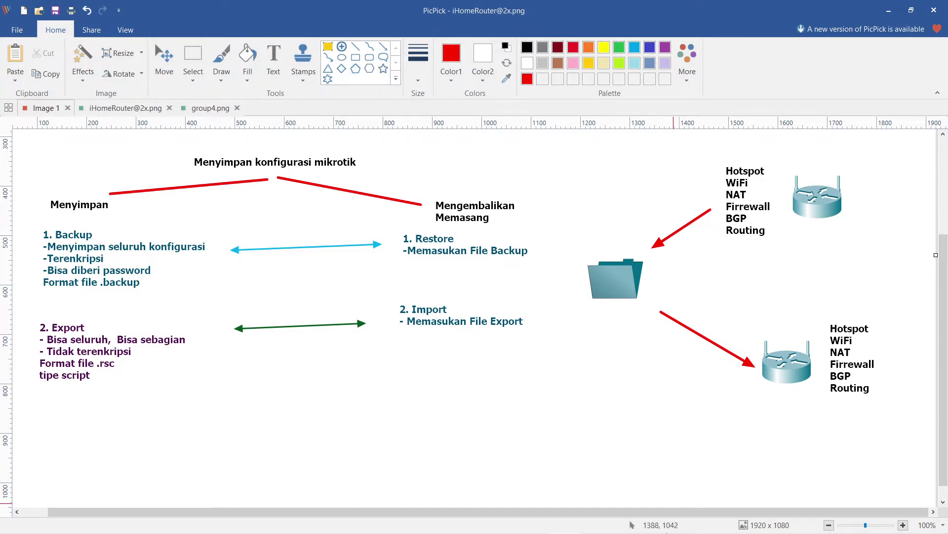
mouse_move(664, 530)
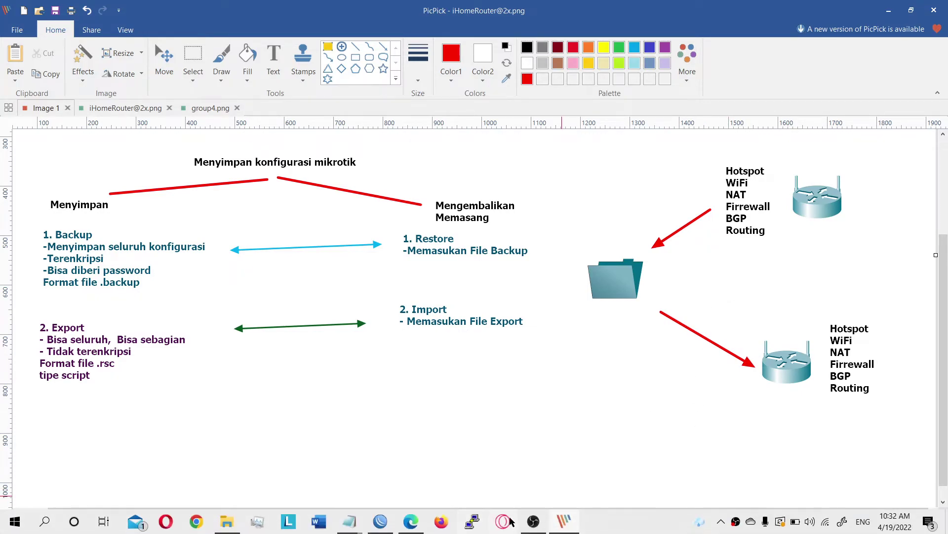
Reconnect to the router and open the DHCP Client list and wlan1's interface settings
left_click(385, 529)
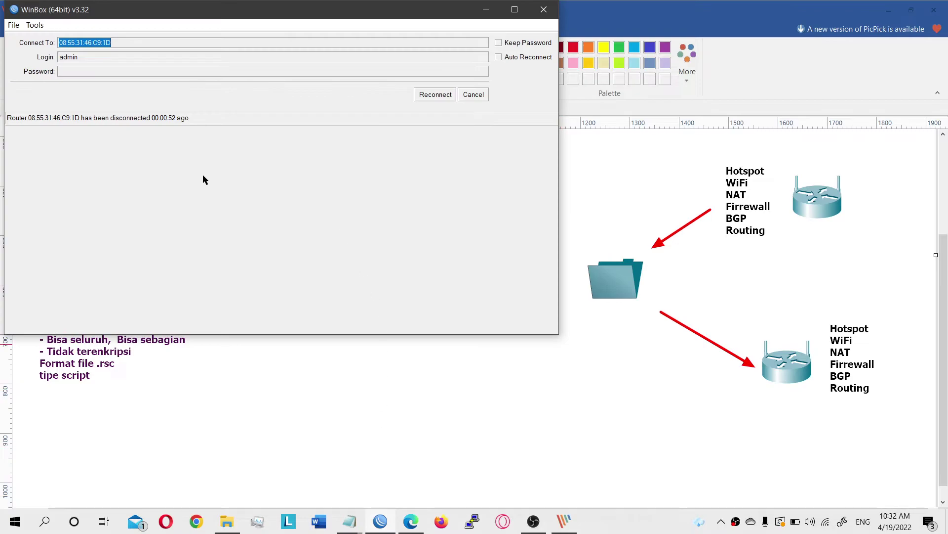
left_click(428, 96)
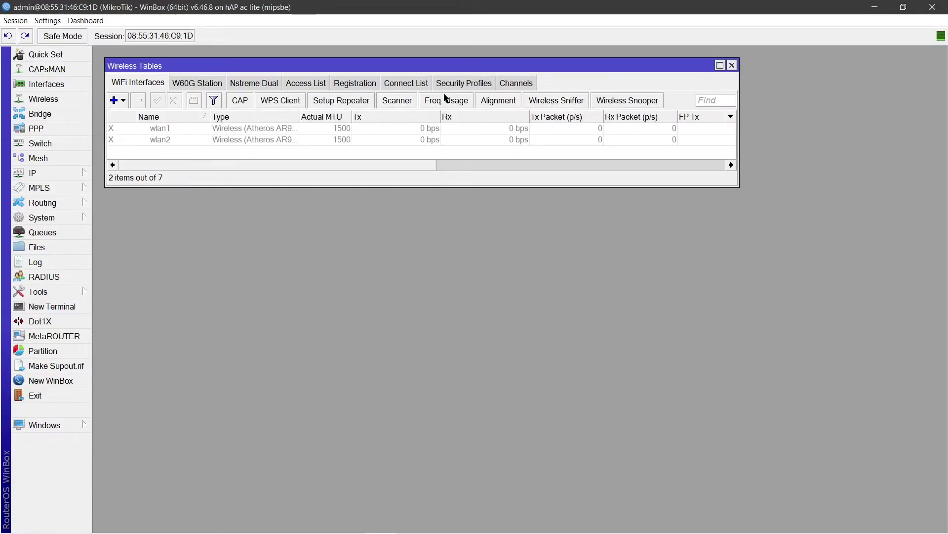
left_click(78, 178)
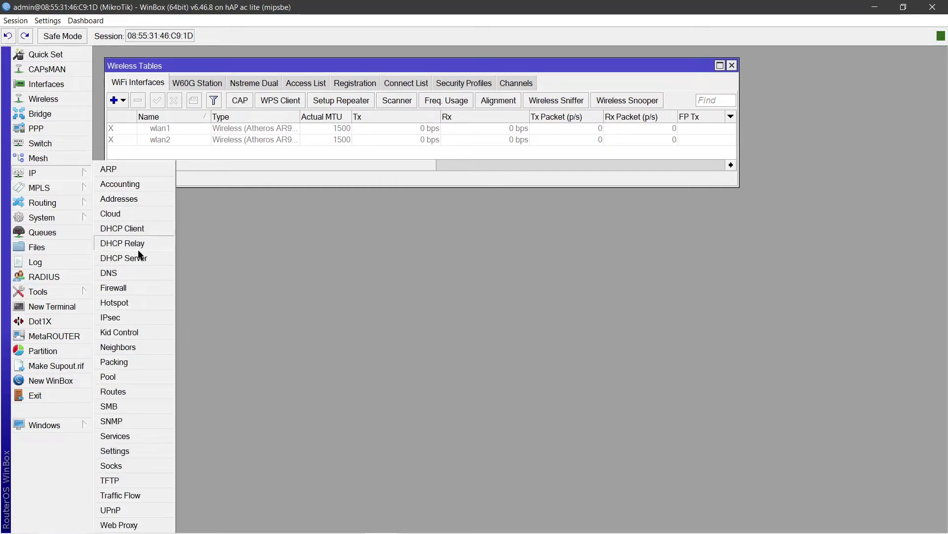
left_click(141, 230)
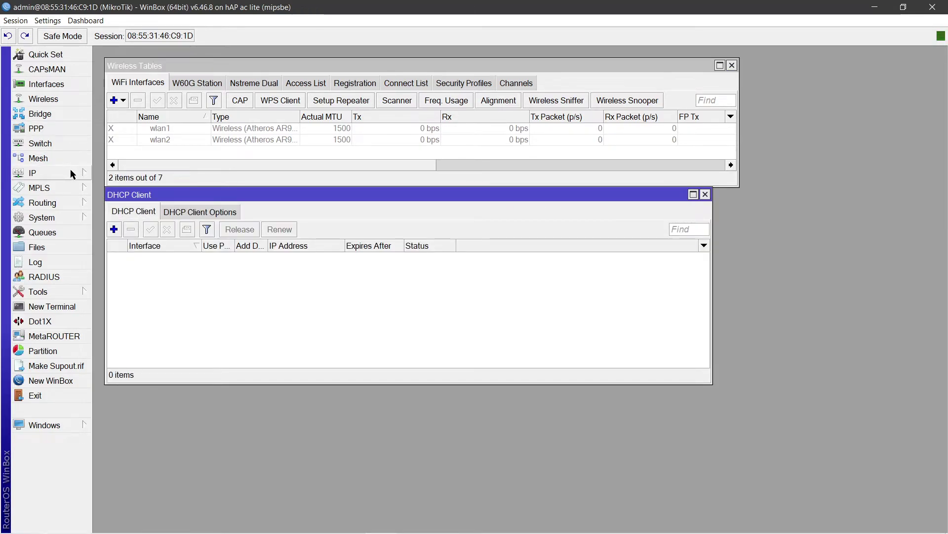
double_click(121, 128)
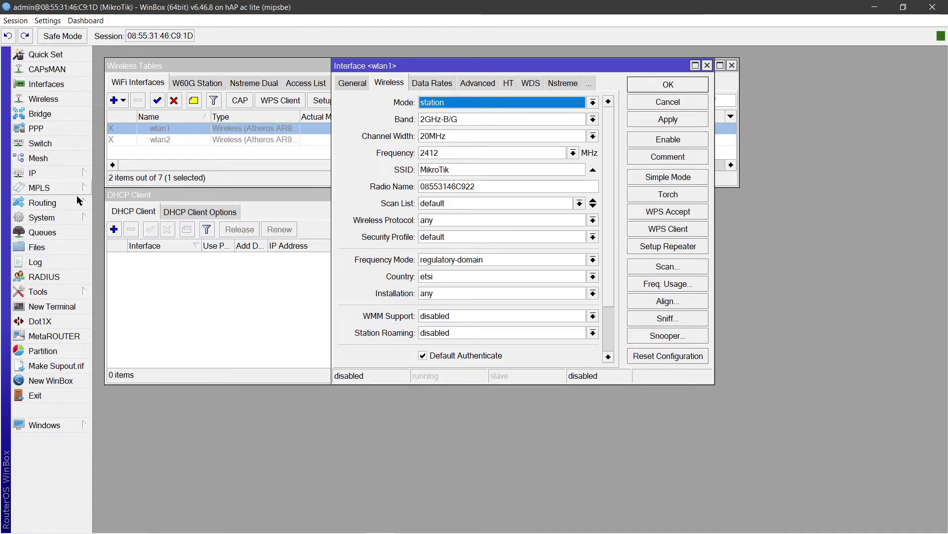
Open the router's File List, scroll through it, and move it to the screen centre
left_click(60, 248)
scroll(213, 178, "down", 6)
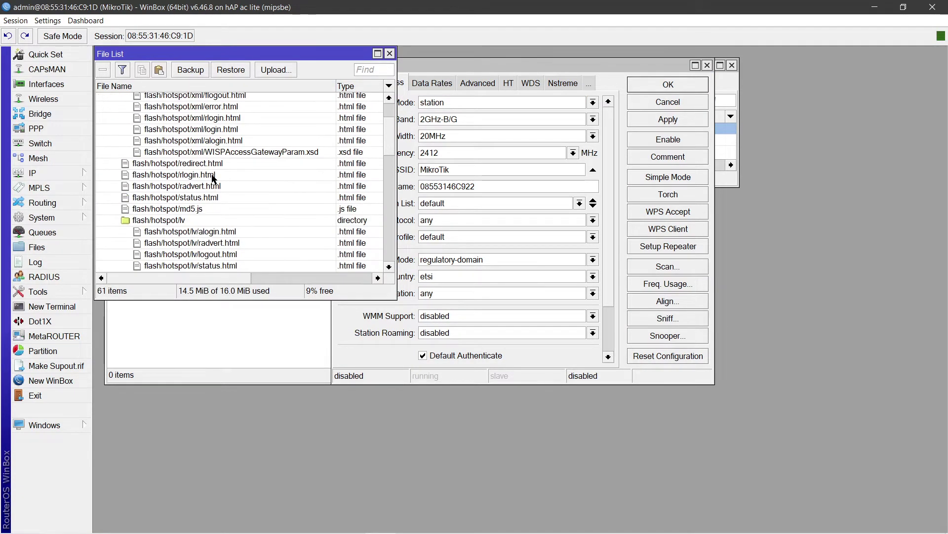
scroll(220, 183, "down", 3)
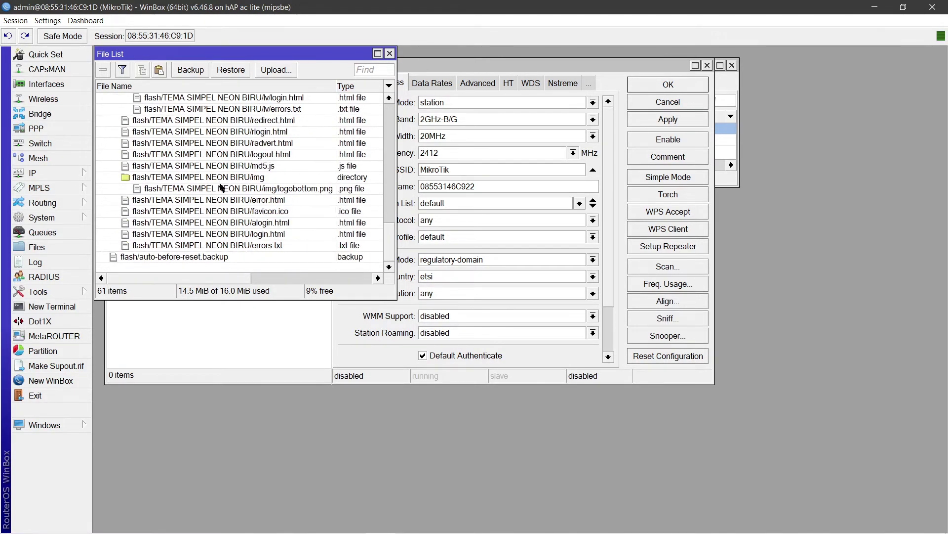
scroll(222, 184, "up", 7)
scroll(223, 184, "up", 6)
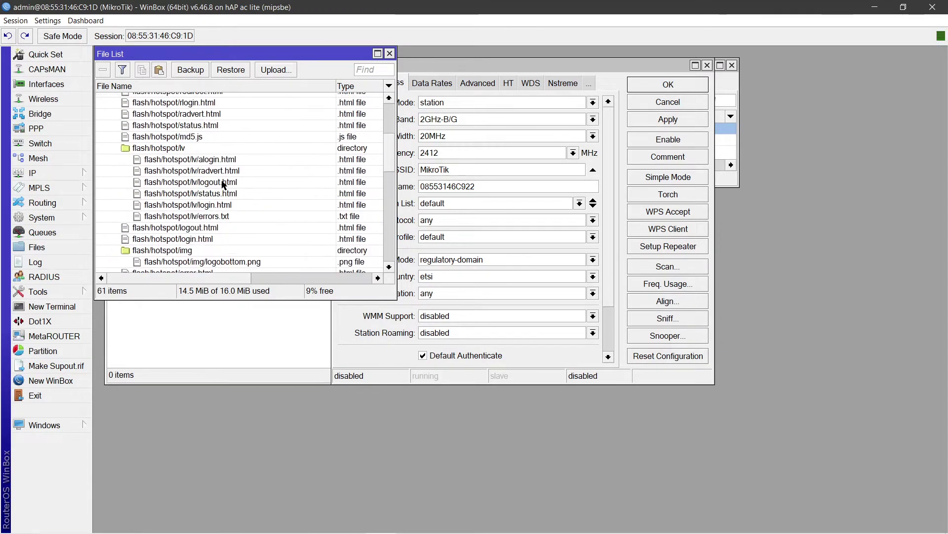
left_click_drag(270, 56, 433, 113)
Shrink WinBox, move the File List left, and open the BACKUP folder in File Explorer
left_click(904, 7)
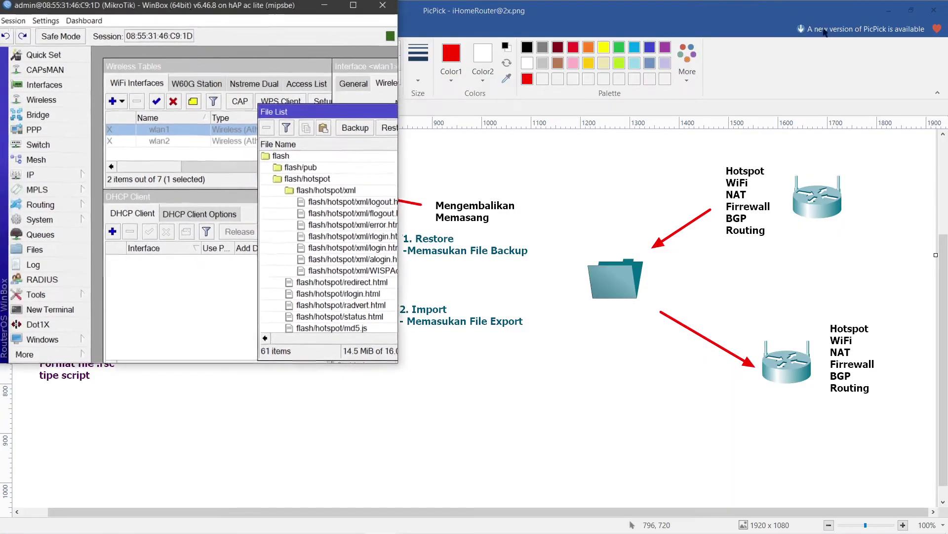
left_click_drag(324, 115, 225, 71)
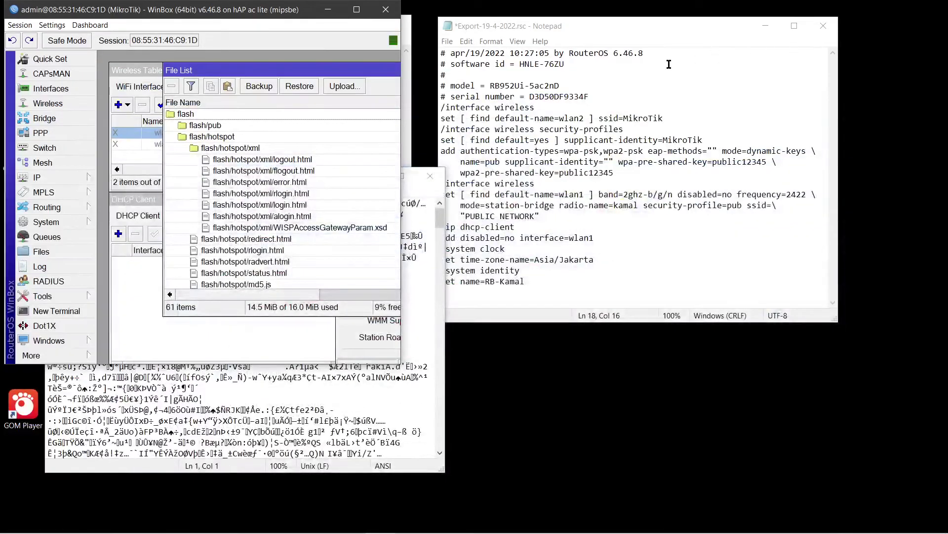
mouse_move(275, 529)
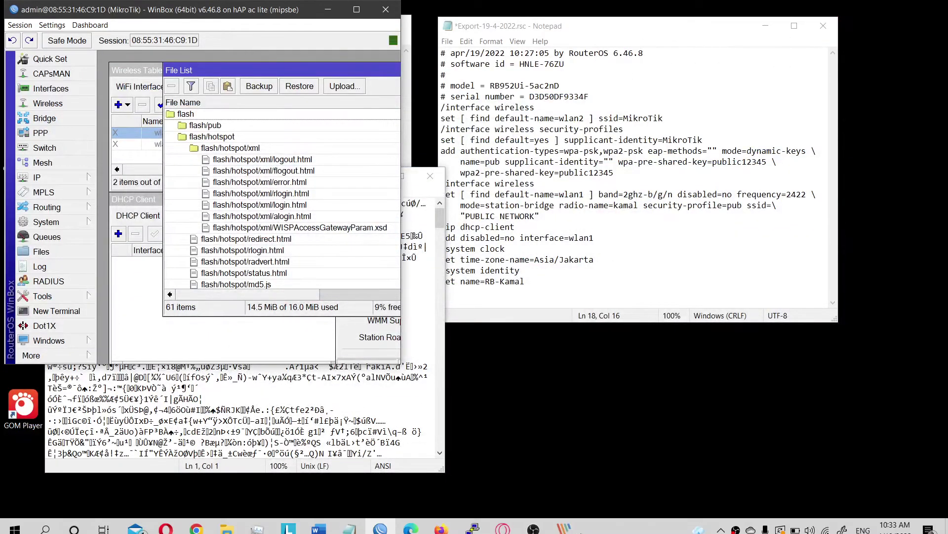
left_click(227, 522)
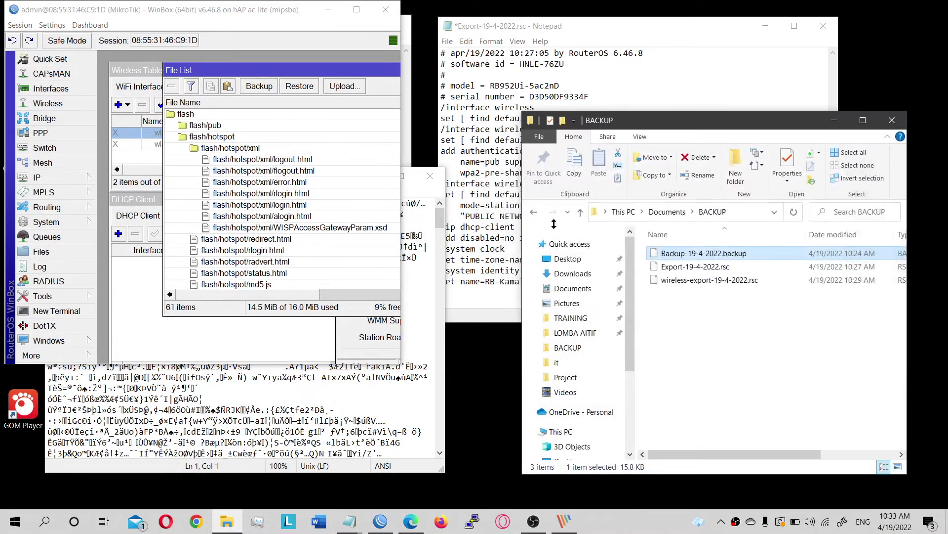
Close the export script in Notepad without saving and drag the backup file onto the router
left_click(818, 23)
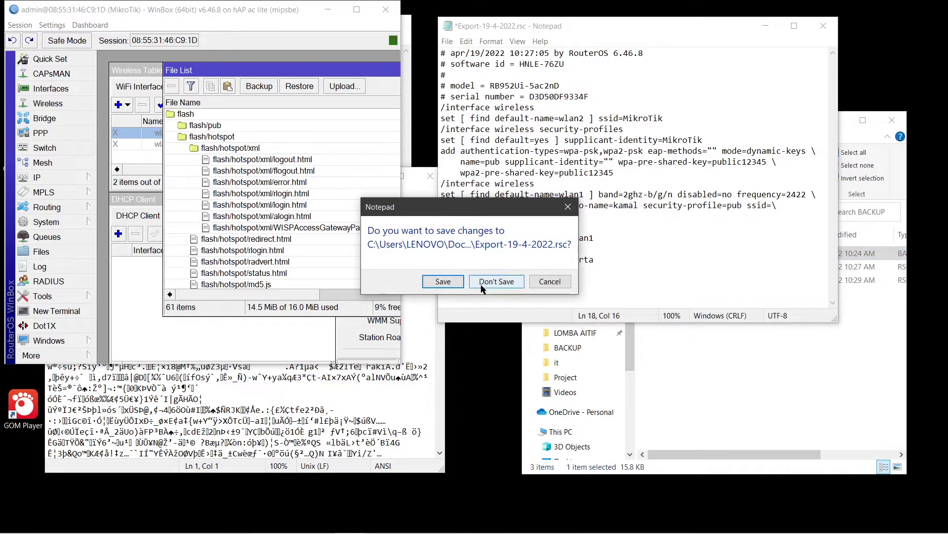
left_click(496, 280)
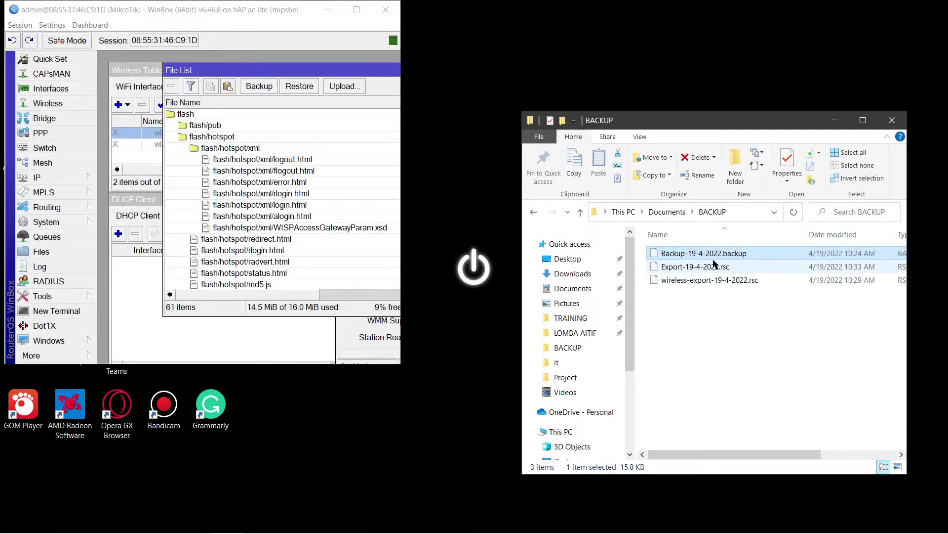
left_click_drag(710, 254, 322, 117)
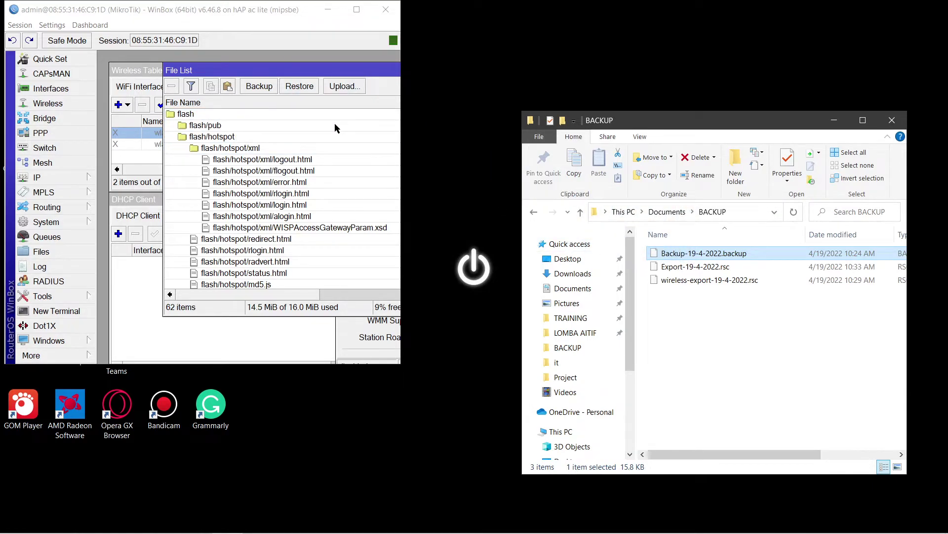
Select the uploaded Backup-19-4-2022.backup and bring up its Restore dialog
scroll(334, 123, "down", 5)
scroll(337, 133, "down", 2)
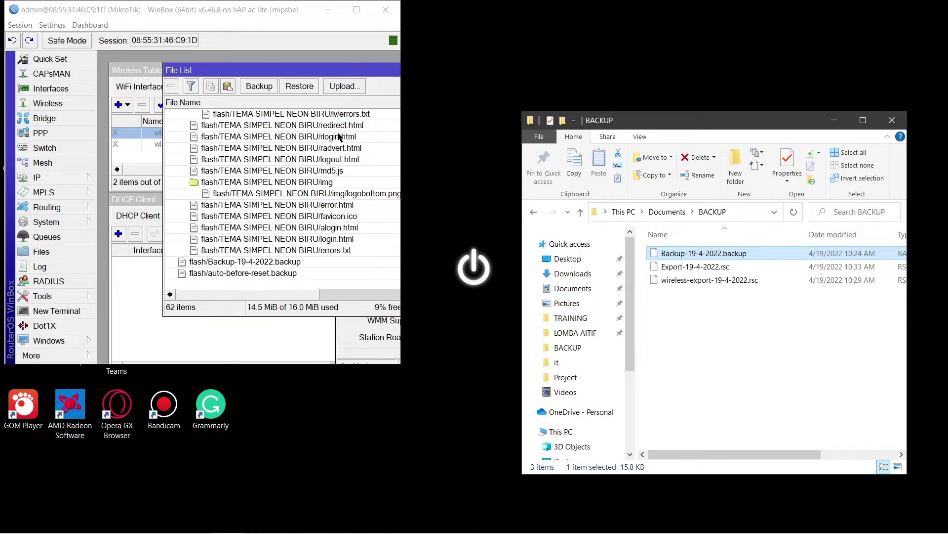
left_click(253, 269)
mouse_move(253, 269)
left_mouse_down()
mouse_move(285, 108)
mouse_move(269, 262)
left_mouse_up()
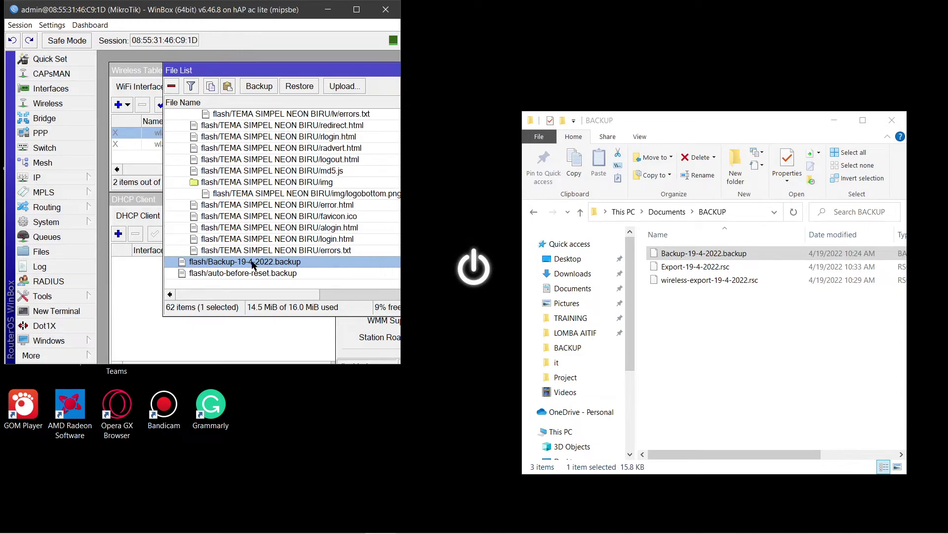
left_click(316, 89)
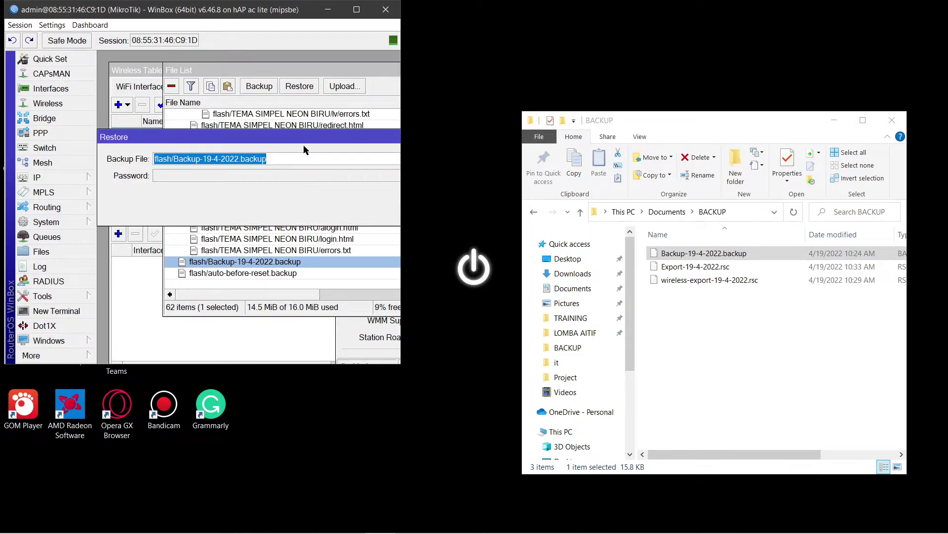
left_click_drag(319, 138, 240, 124)
left_click(356, 9)
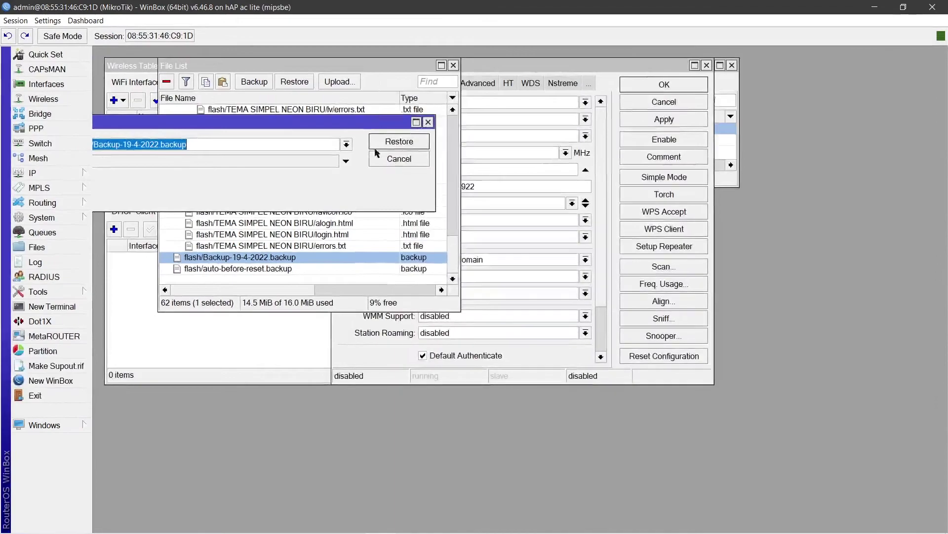
left_click_drag(308, 128, 523, 137)
Enter the backup password, restore the configuration, and confirm the reboot
left_click(434, 173)
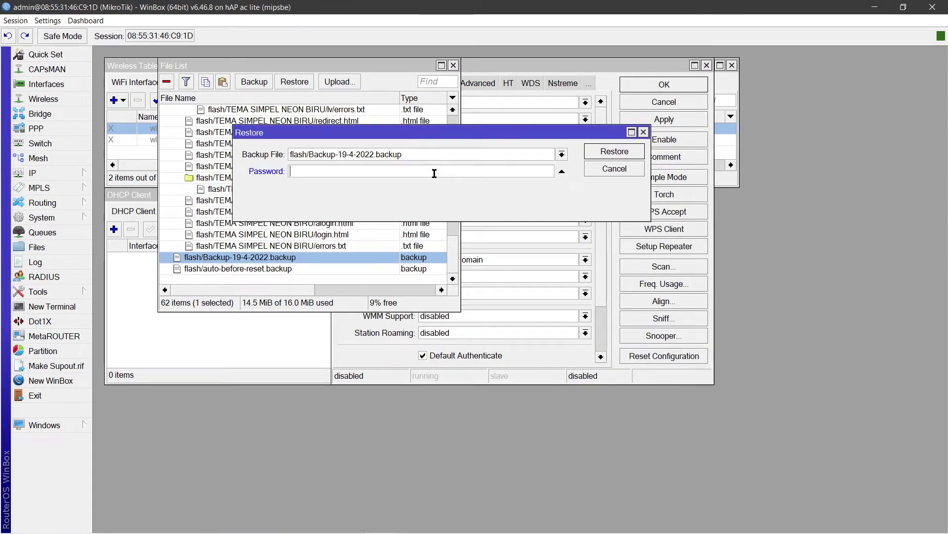
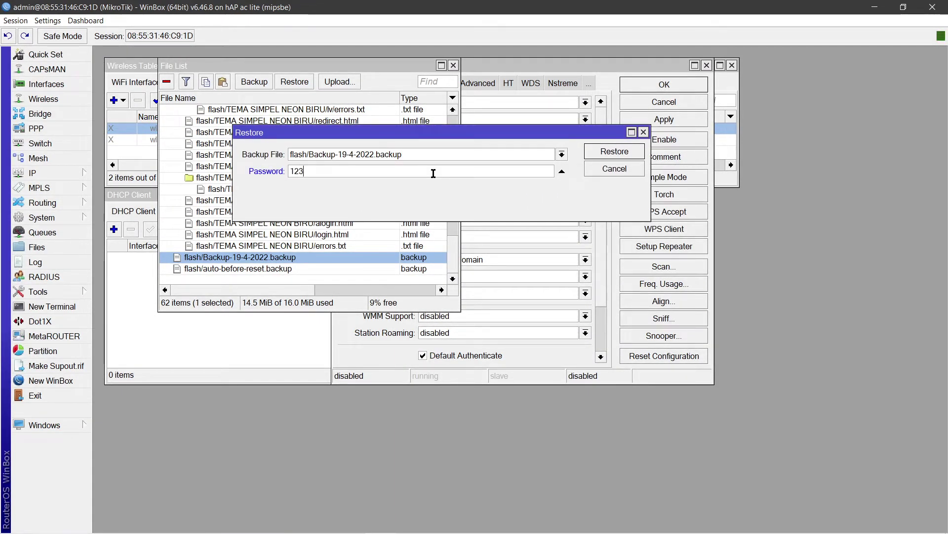
left_click(616, 152)
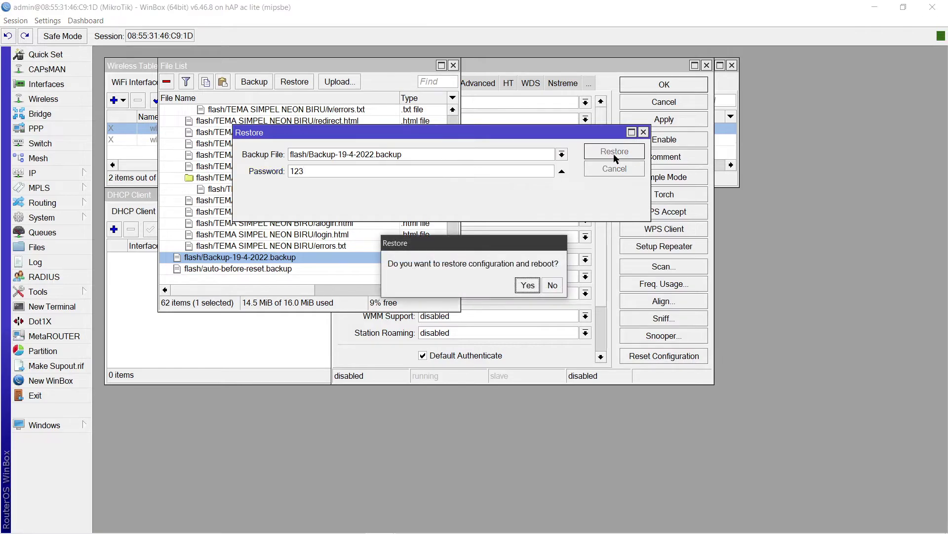
left_click(527, 285)
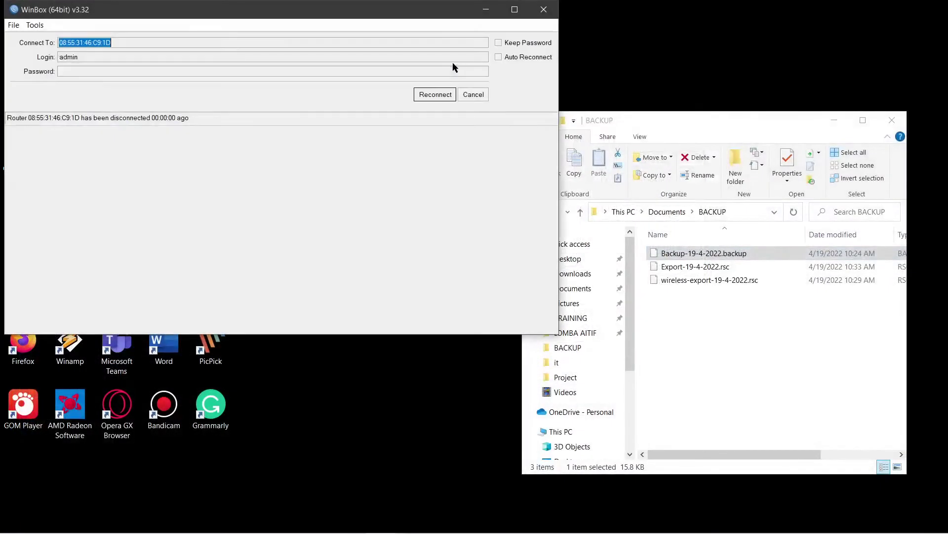
Go back to the Neighbors list, minimize OBS, and refresh until RB-Site-B appears
left_click(514, 9)
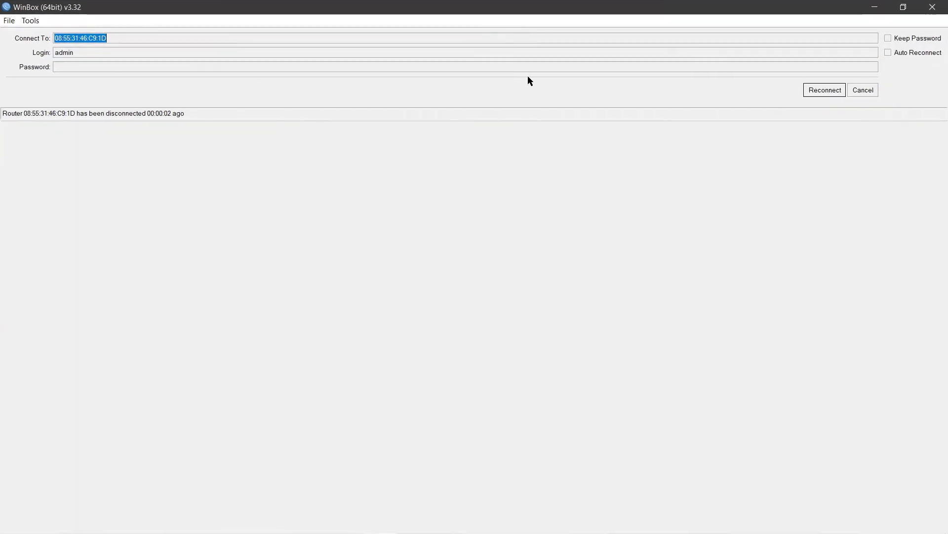
left_click(863, 91)
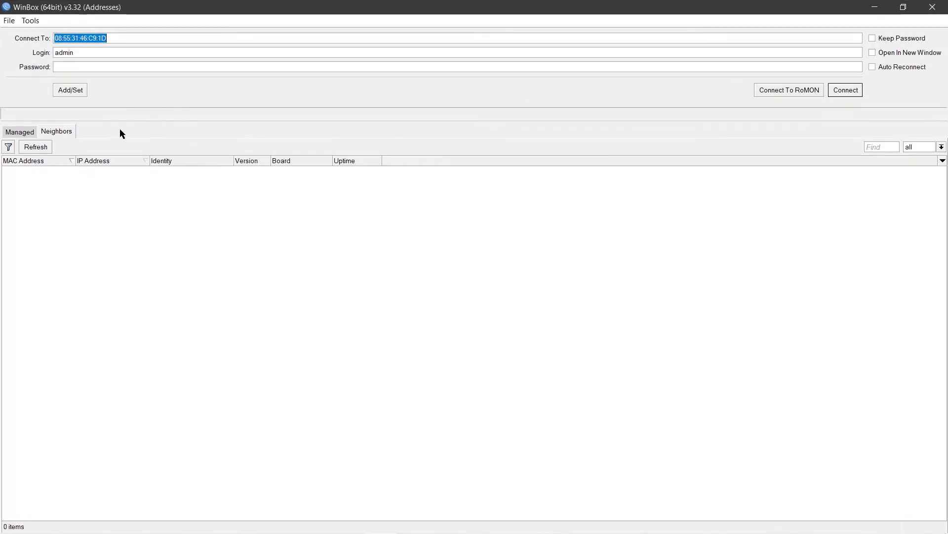
left_click(48, 149)
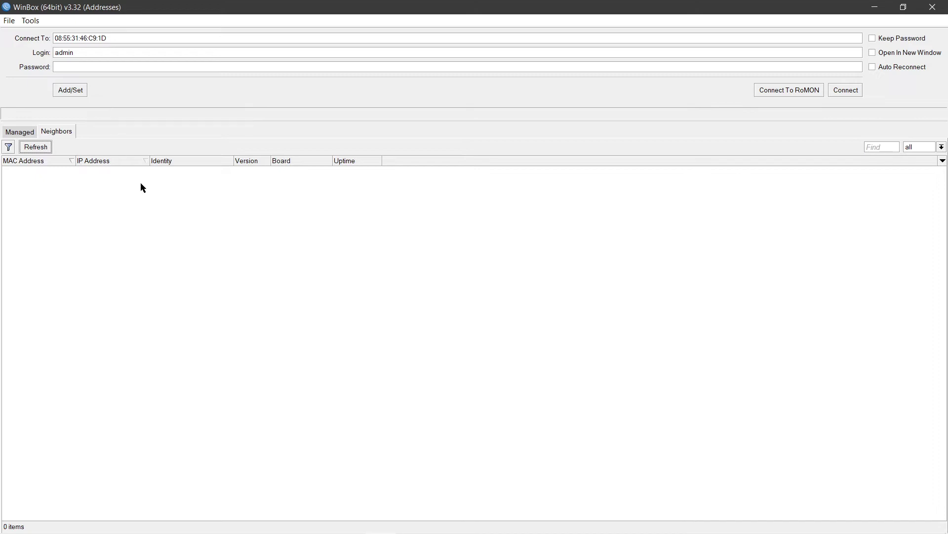
mouse_move(506, 528)
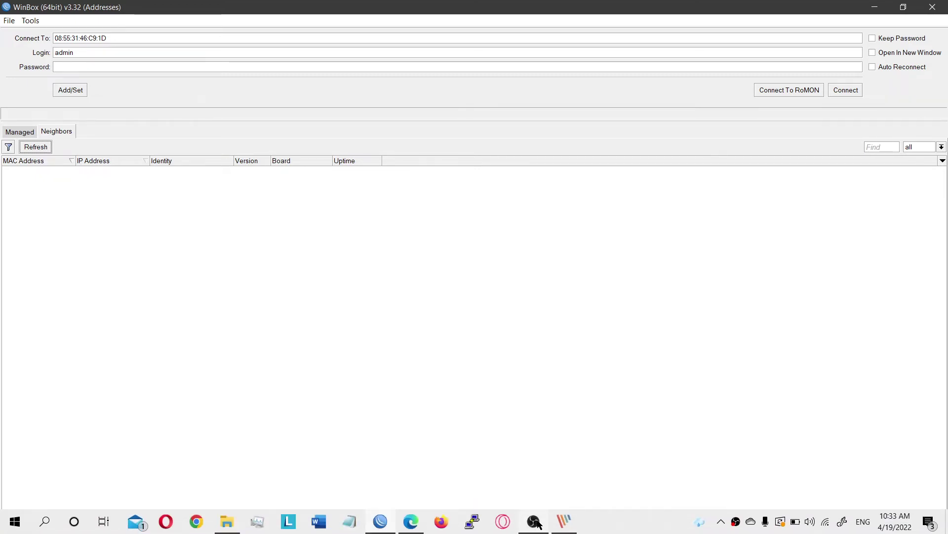
mouse_move(535, 524)
left_click(547, 492)
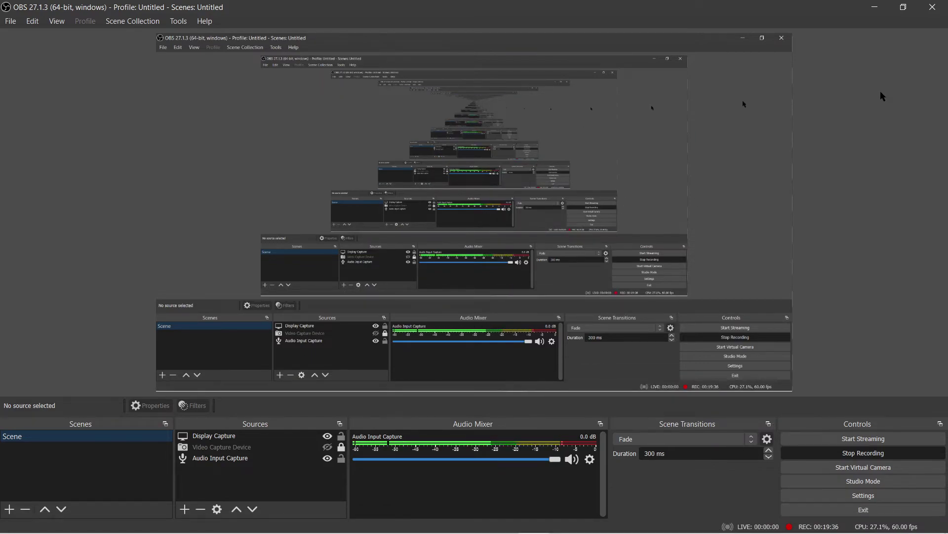
left_click(874, 6)
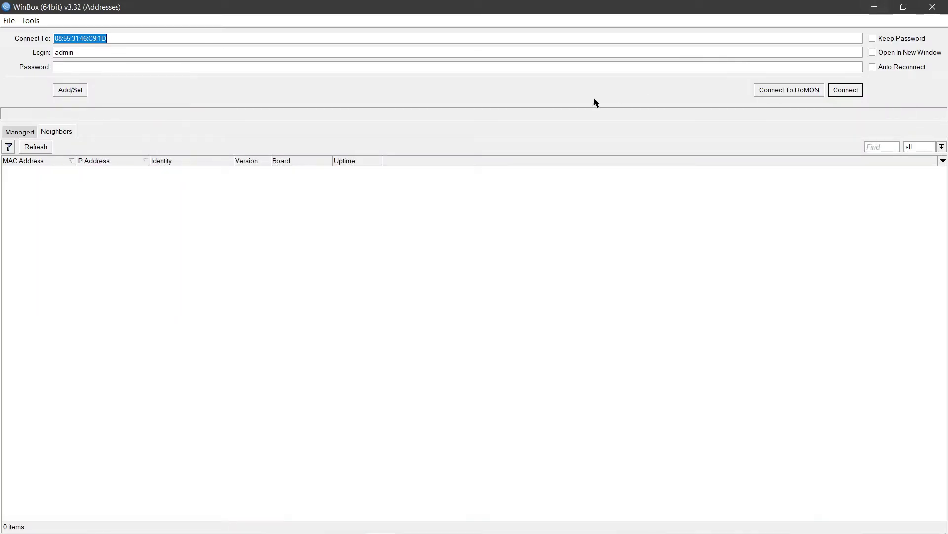
left_click(49, 147)
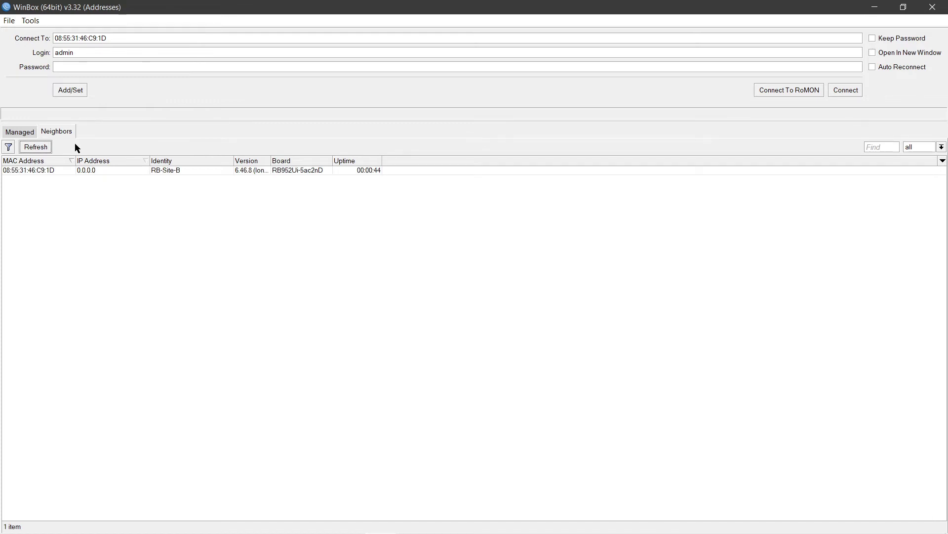
Connect to RB-Site-B and review the wireless interfaces and wlan1's DHCP client entry
left_click(64, 172)
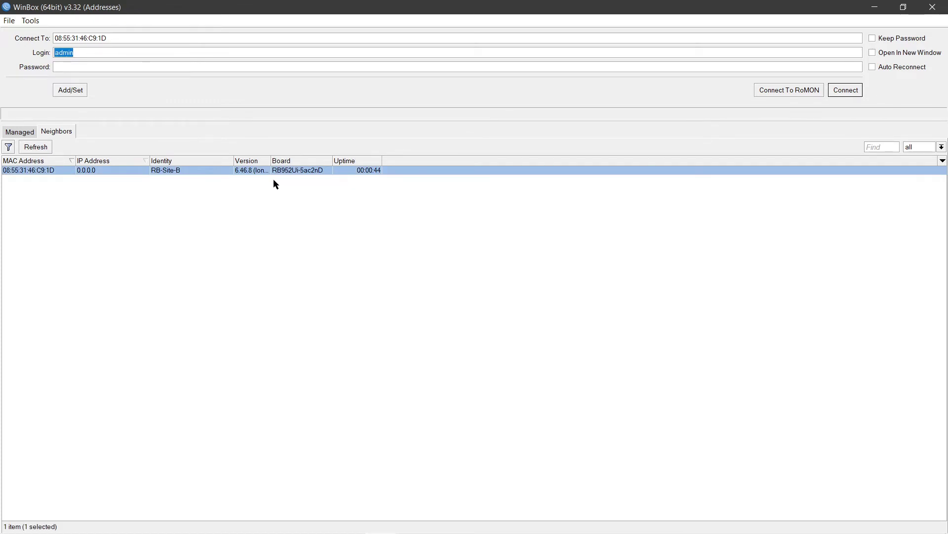
left_click(841, 94)
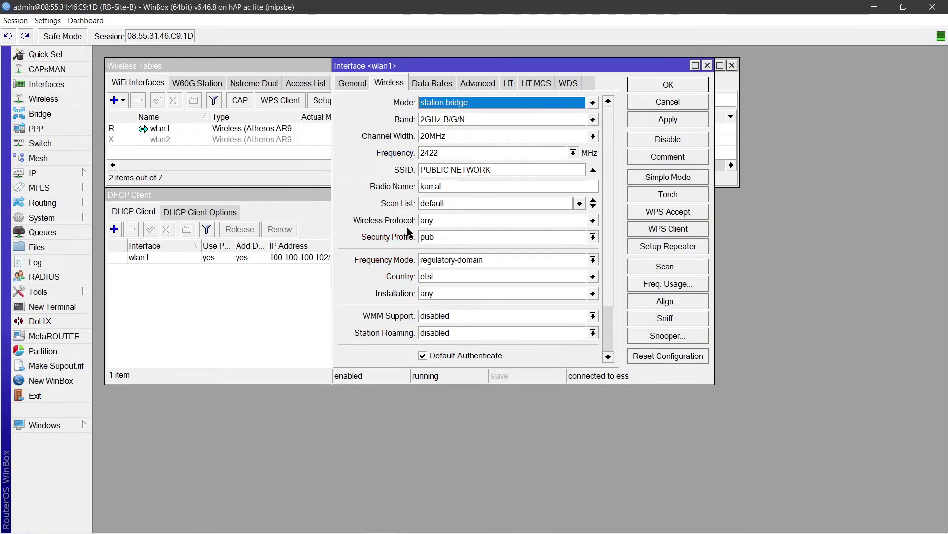
left_click(253, 238)
left_click(328, 148)
left_click(332, 138)
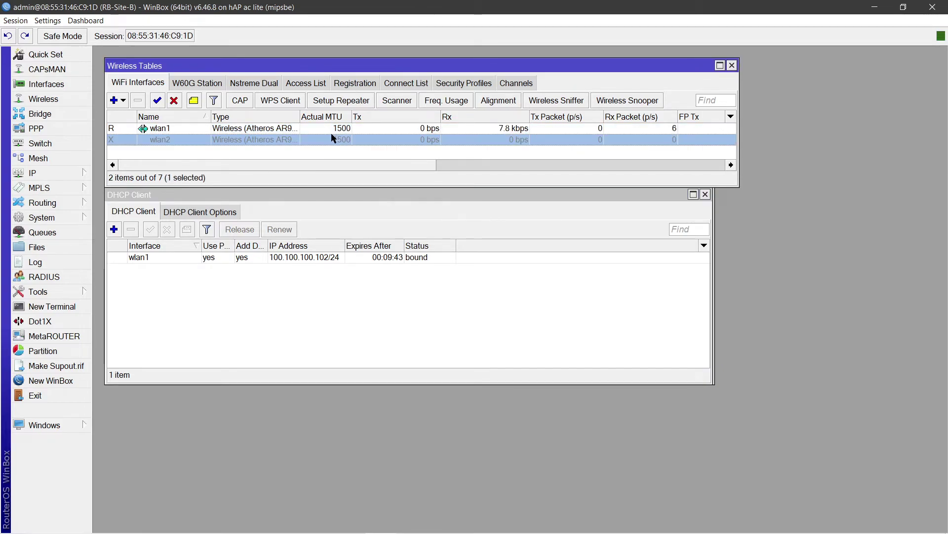
left_click(333, 129)
left_click(303, 258)
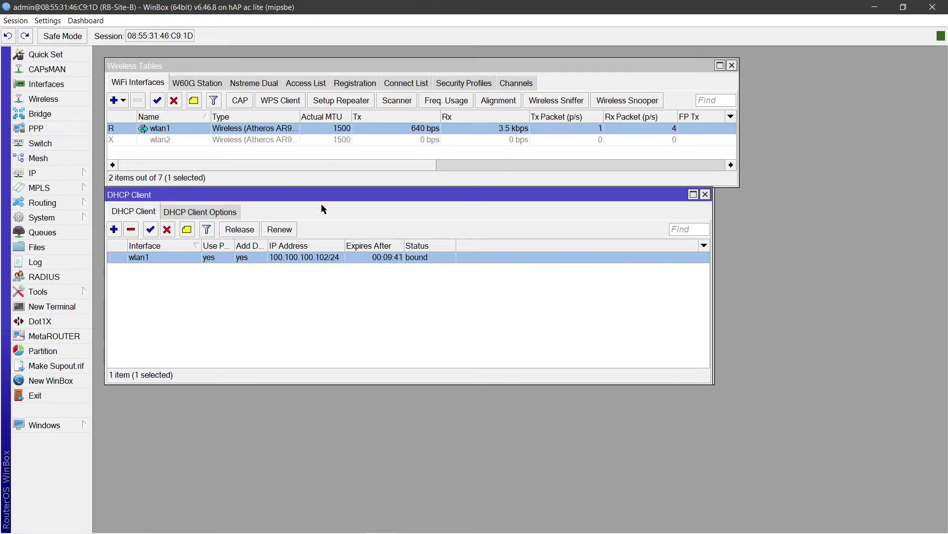
left_click(196, 130)
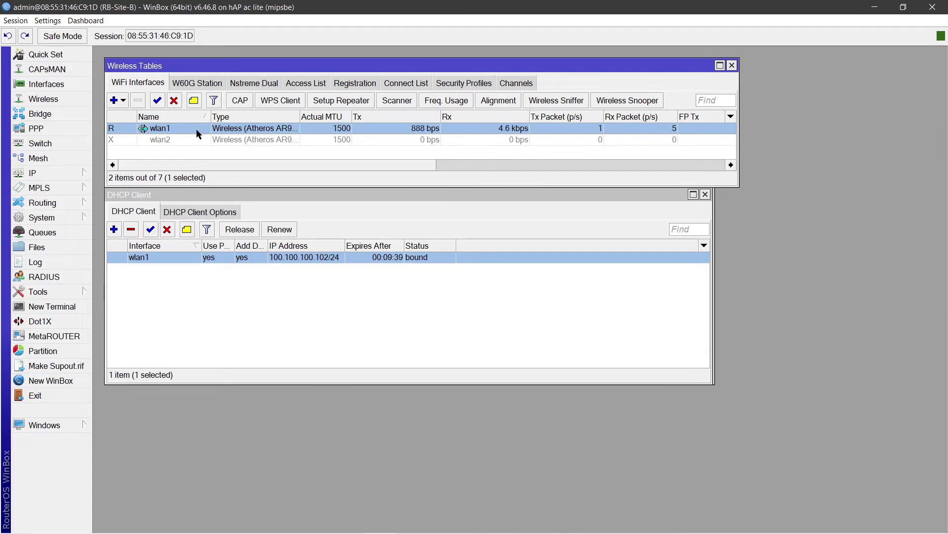
Open wlan1's settings, check its PUBLIC NETWORK SSID, and begin resetting its wireless configuration
double_click(197, 132)
left_click_drag(491, 170, 409, 170)
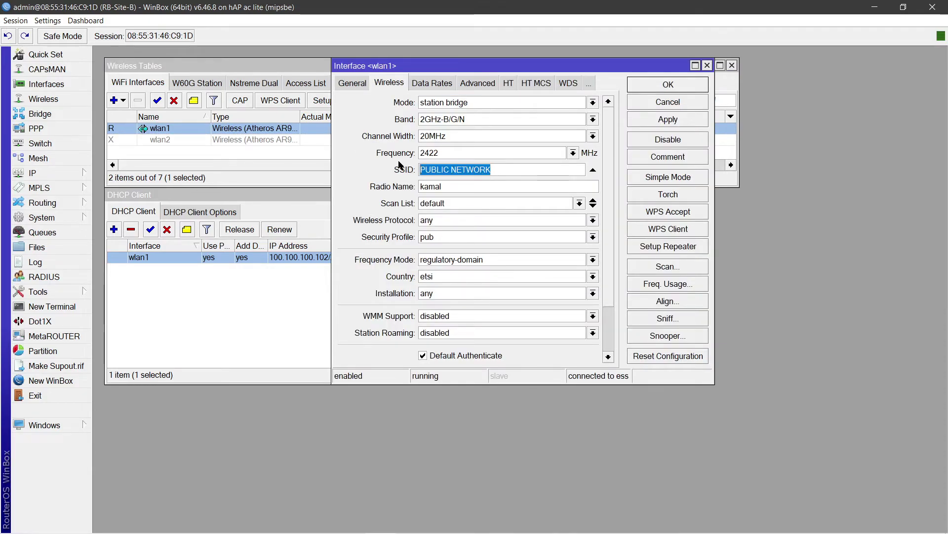
left_click(316, 158)
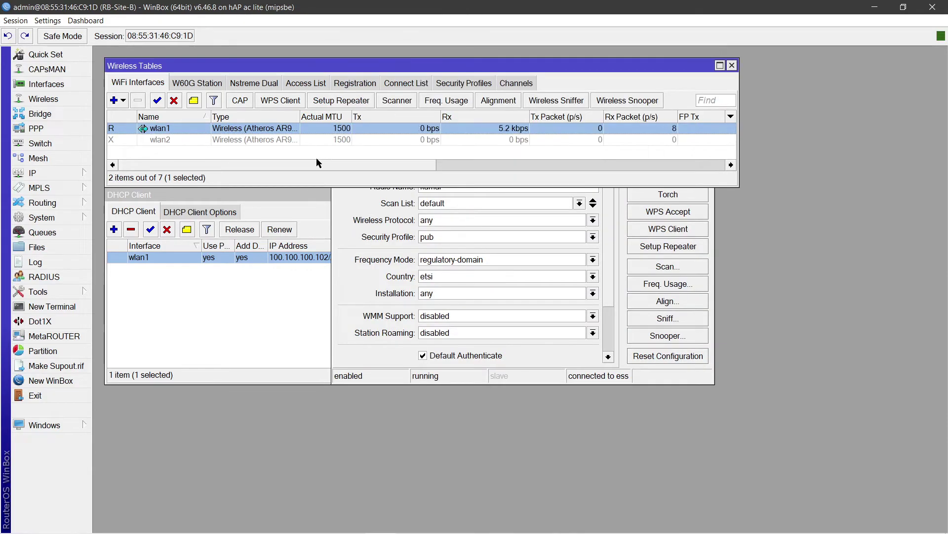
left_click(267, 272)
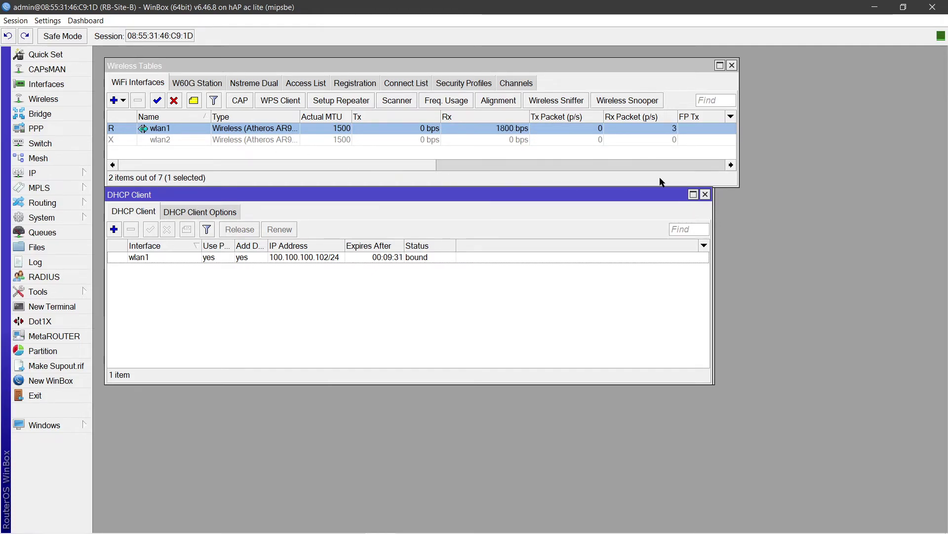
left_click(378, 158)
left_click(348, 131)
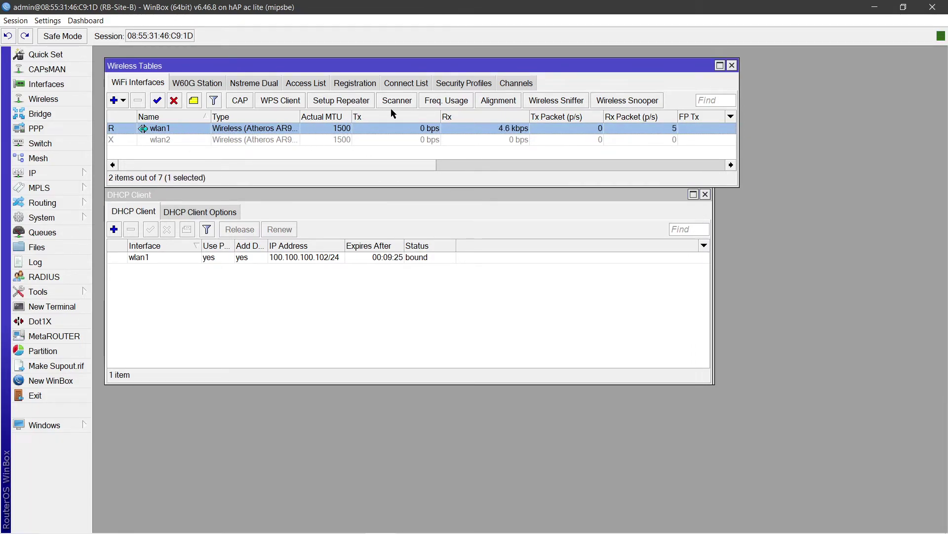
right_click(237, 130)
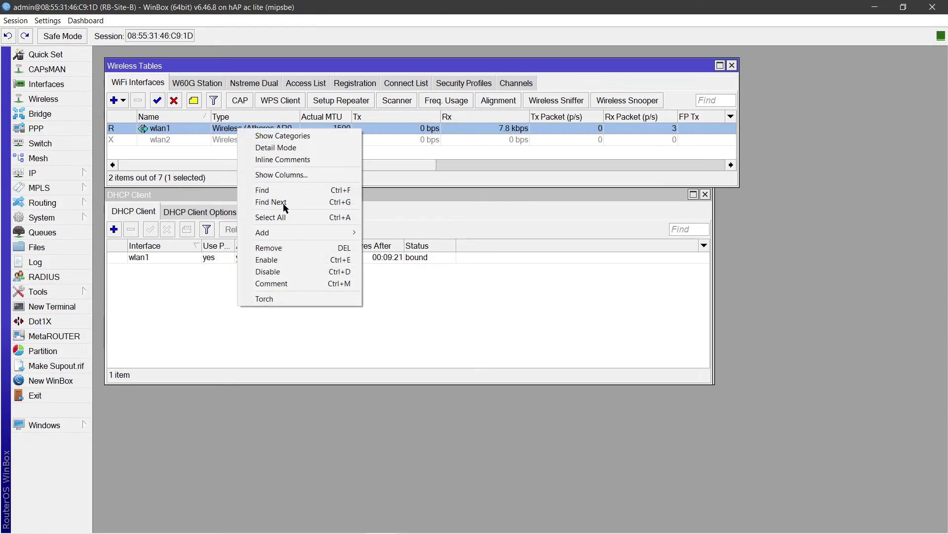
double_click(208, 132)
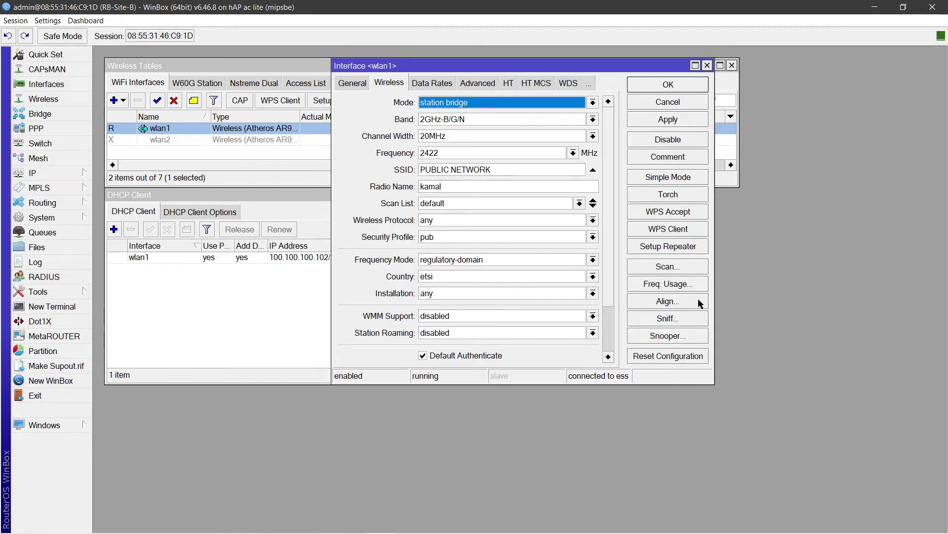
left_click(684, 357)
Confirm wlan1's reset to defaults and delete the pub security profile
left_click(562, 285)
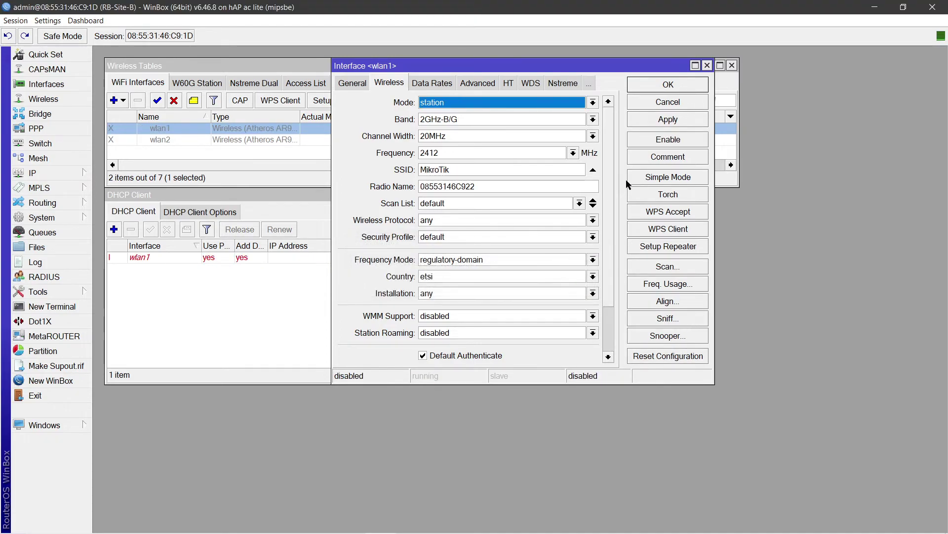
left_click(668, 85)
left_click(428, 84)
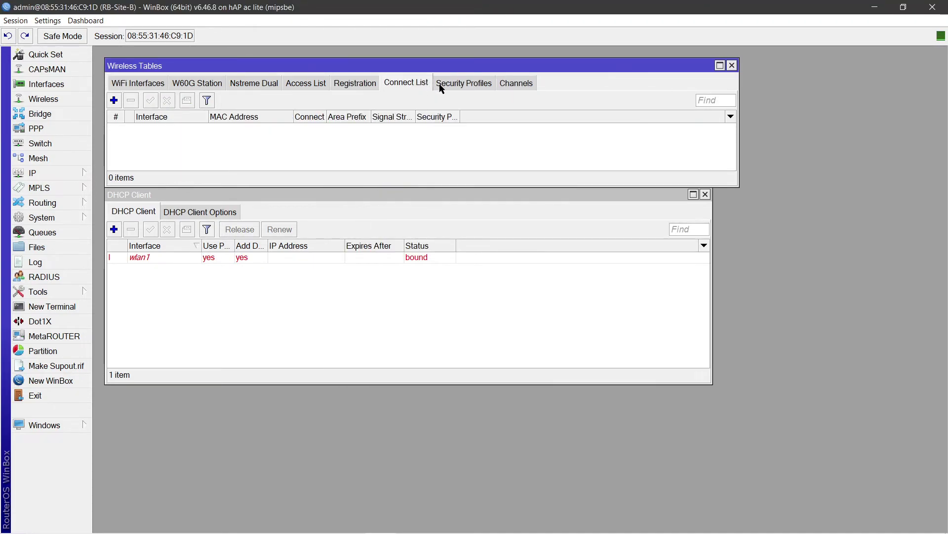
left_click(440, 84)
left_click(186, 139)
left_click(137, 104)
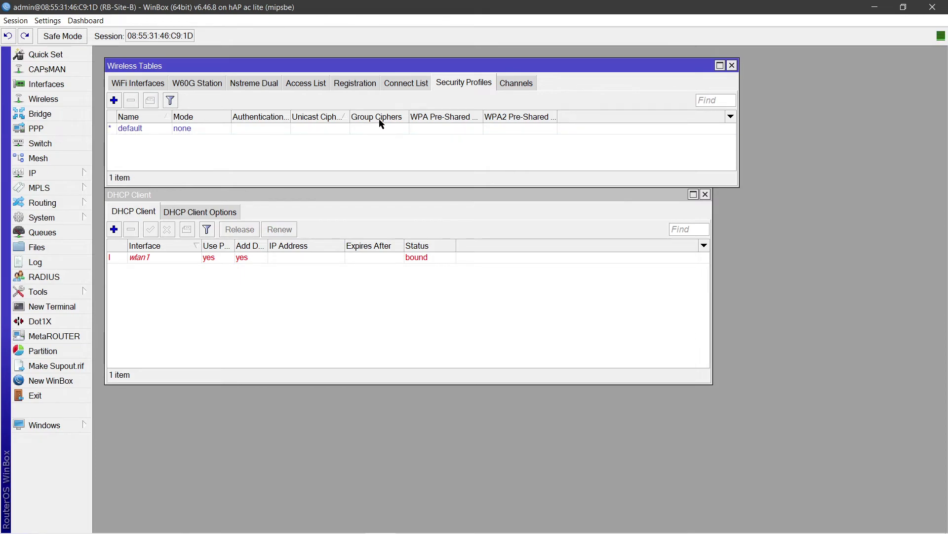
Remove wlan1's DHCP client, close the wireless and DHCP windows, and show the File List
left_click(142, 84)
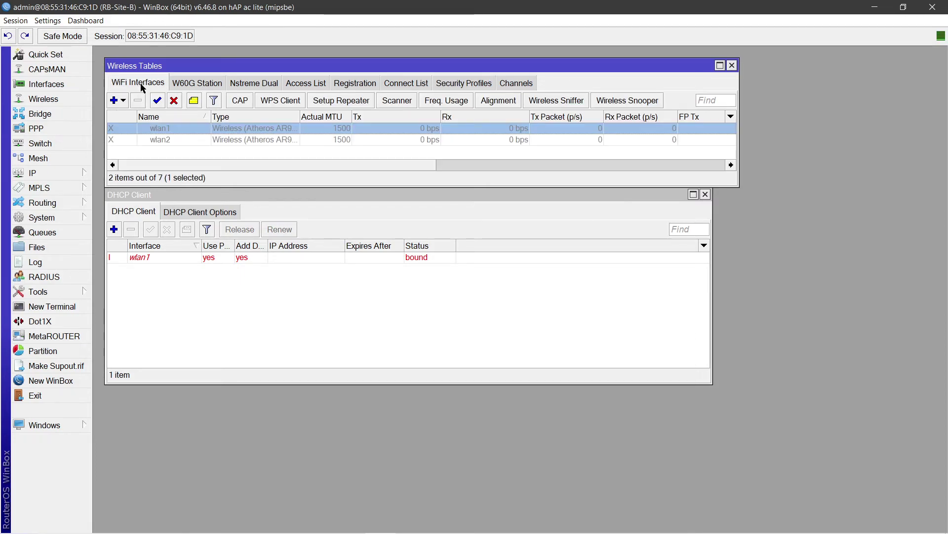
left_click(262, 260)
left_click(131, 230)
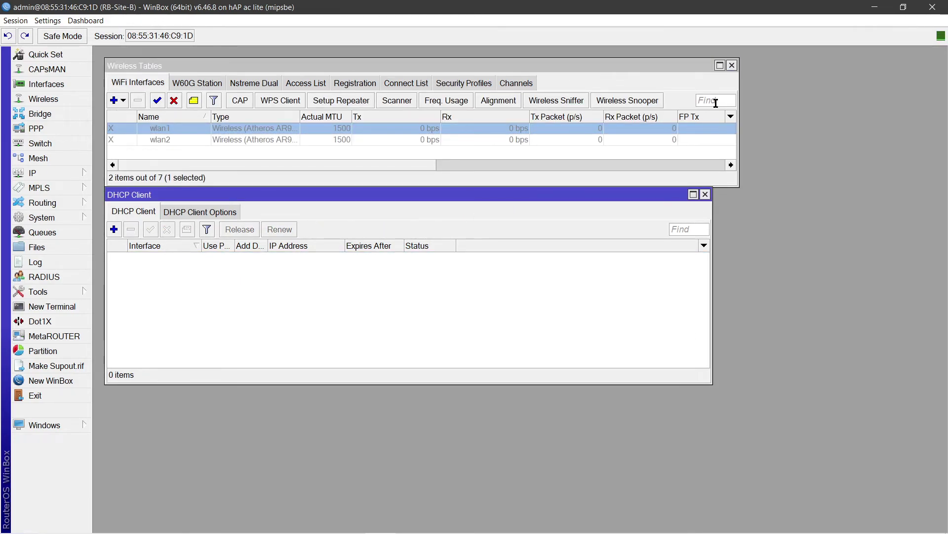
left_click(731, 65)
left_click(706, 194)
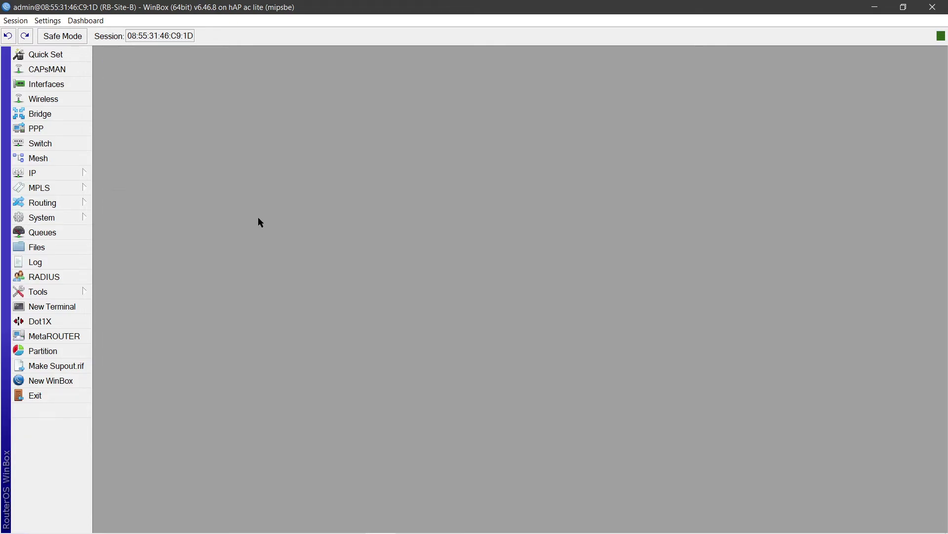
left_click(75, 246)
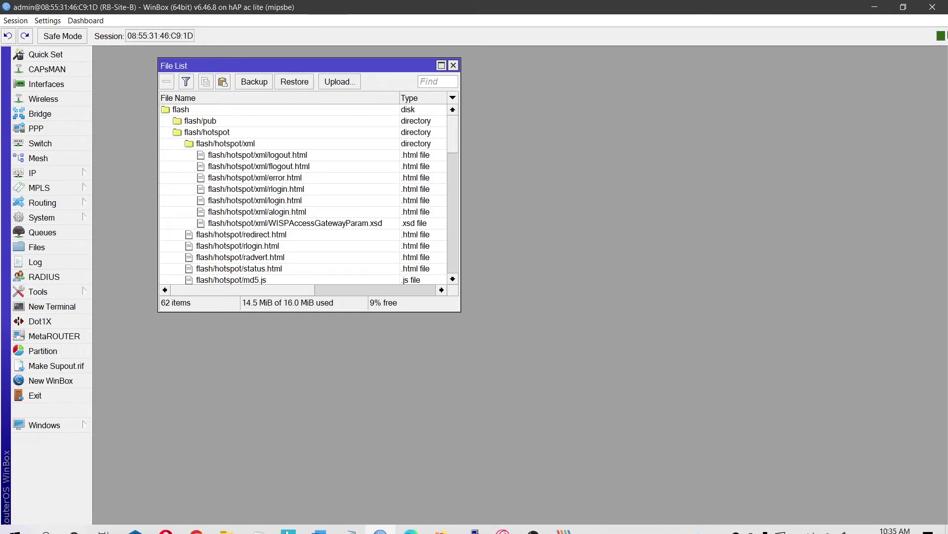
Upload Export-19-4-2022.rsc from the BACKUP folder to the router's storage
left_click(904, 7)
left_click(707, 266)
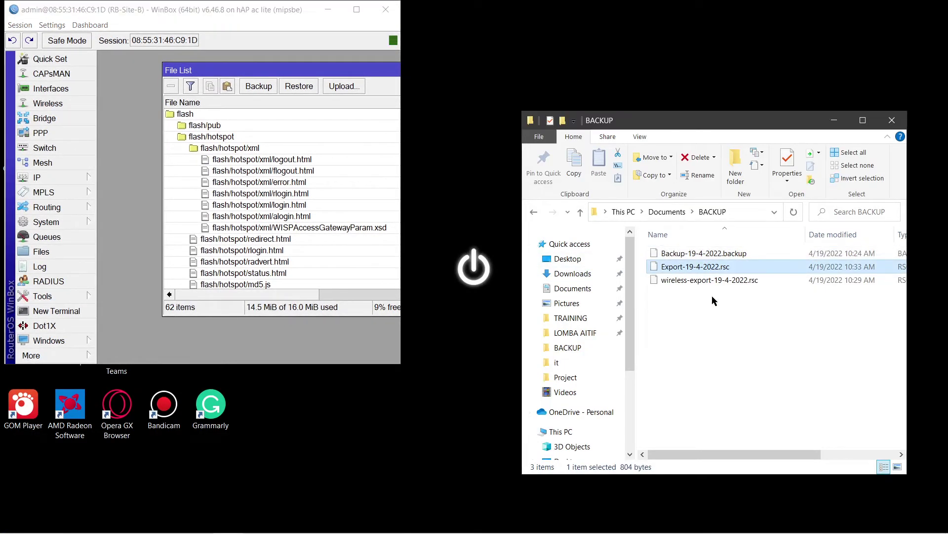
left_click_drag(751, 269, 148, 144)
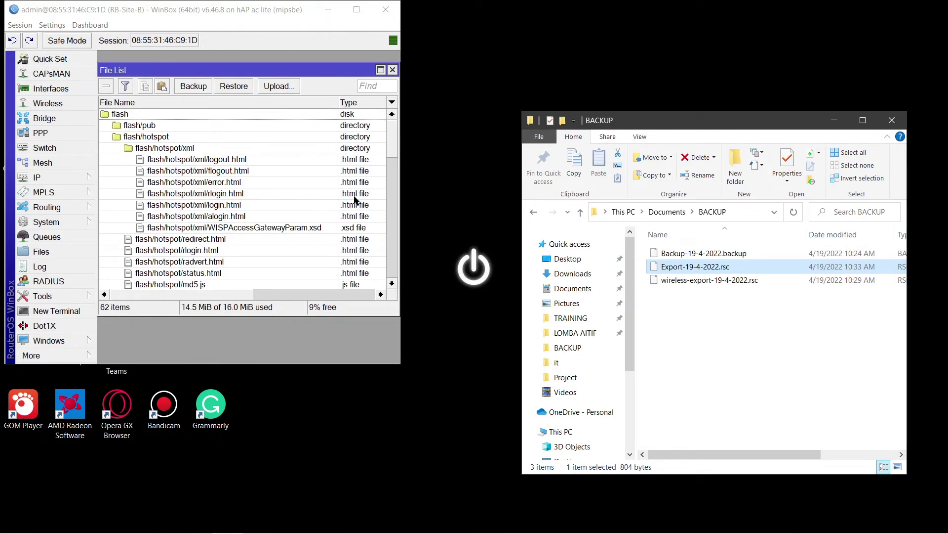
left_click(169, 114)
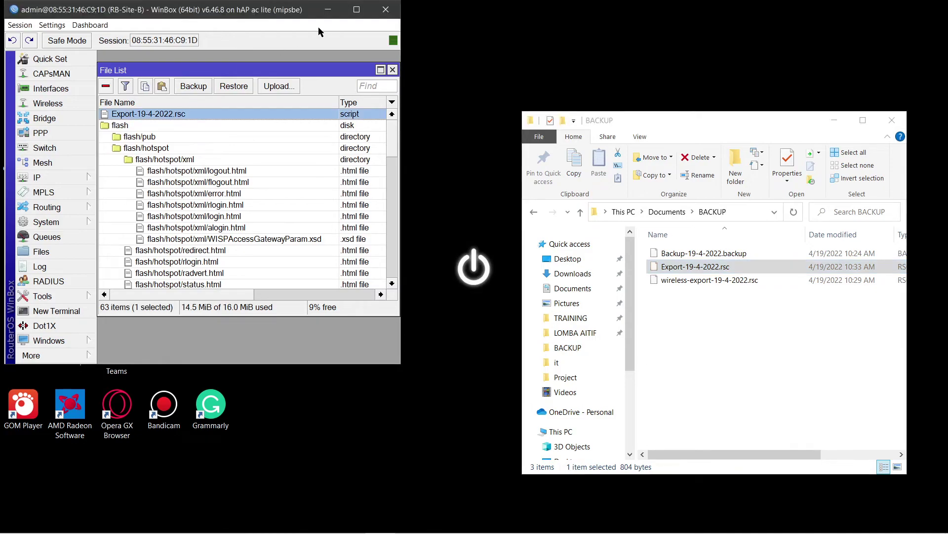
left_click(356, 10)
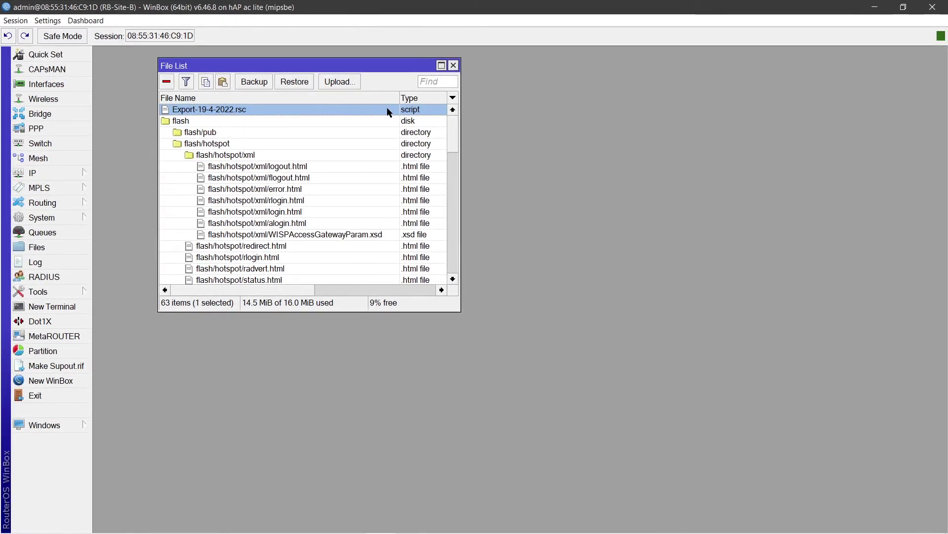
Open a new Terminal and start an 'import file-name=' command
left_click(52, 307)
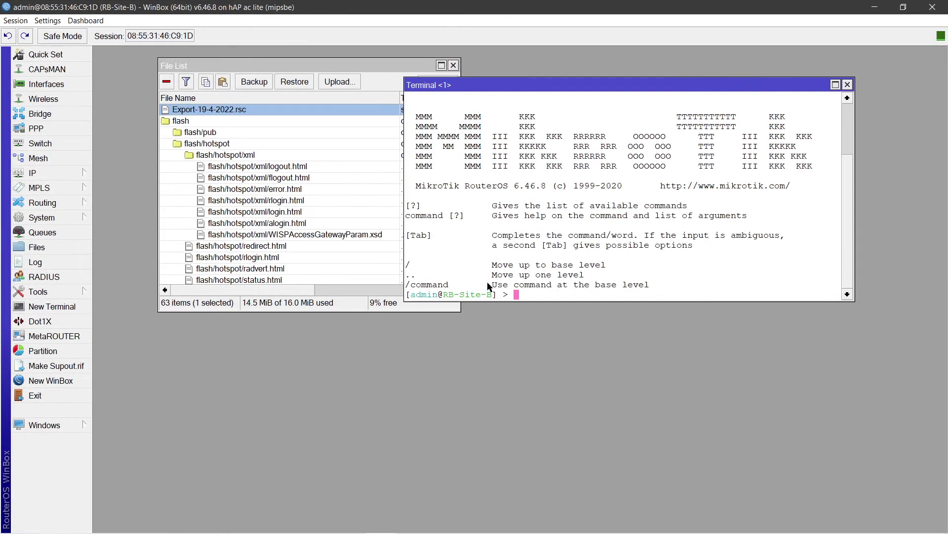
key("Return")
key("Return")
key("Return")
key("Return")
key("Return")
key("Return")
key("Return")
key("Return")
key("Return")
key("Return")
key("Return")
key("Return")
key("Return")
key("Return")
key("Return")
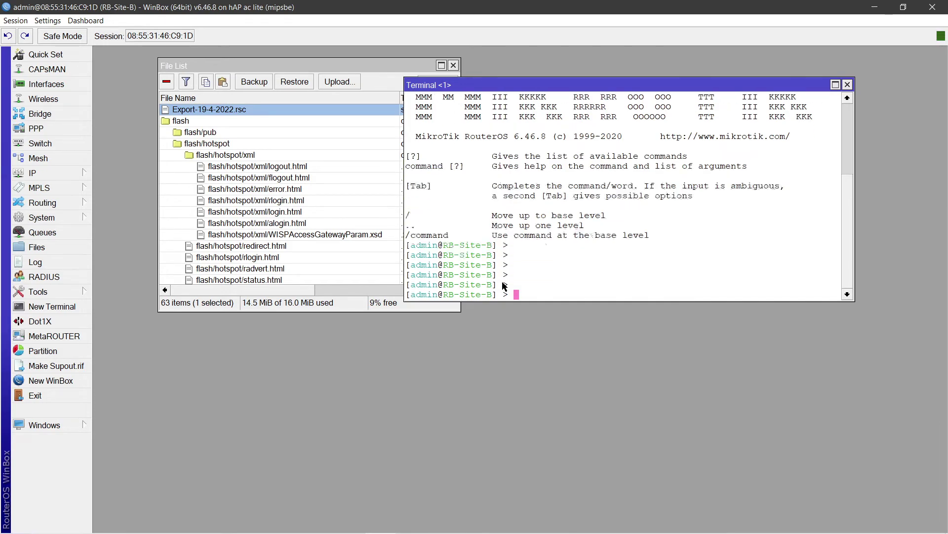
type("i")
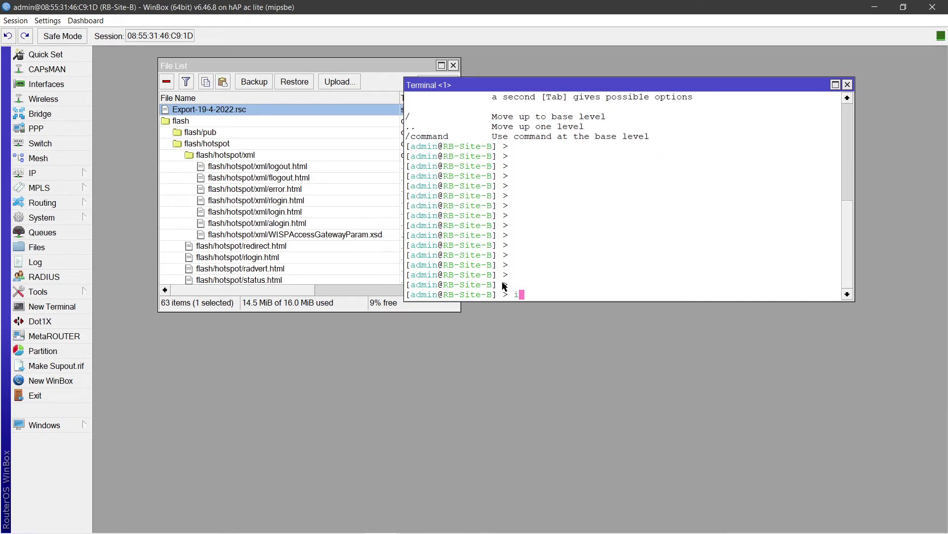
type("m")
key("Tab")
type("fi")
key("Tab")
Paste the script's file name into the command and run the import of Export-19-4-2022.rsc
double_click(177, 110)
left_click_drag(551, 318, 625, 318)
right_click(559, 316)
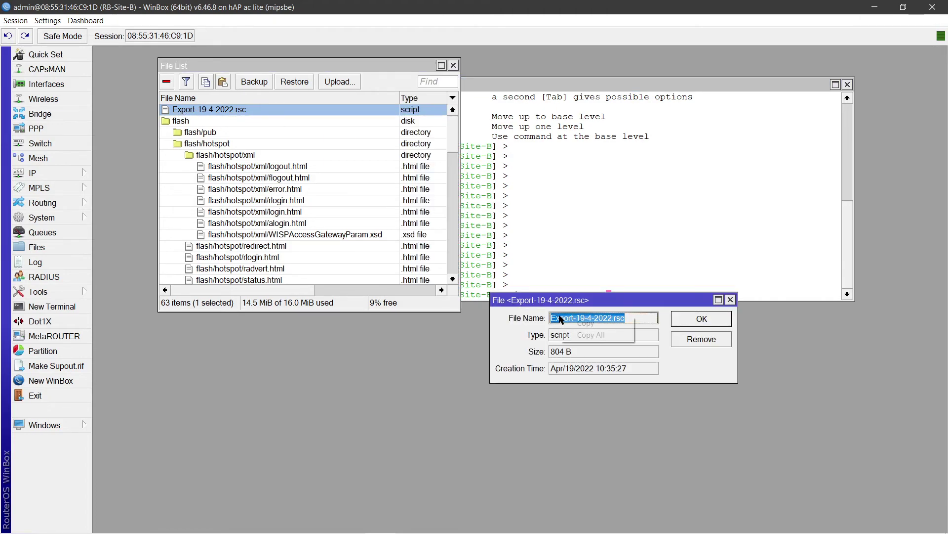
left_click(568, 320)
left_click(730, 300)
left_click(694, 288)
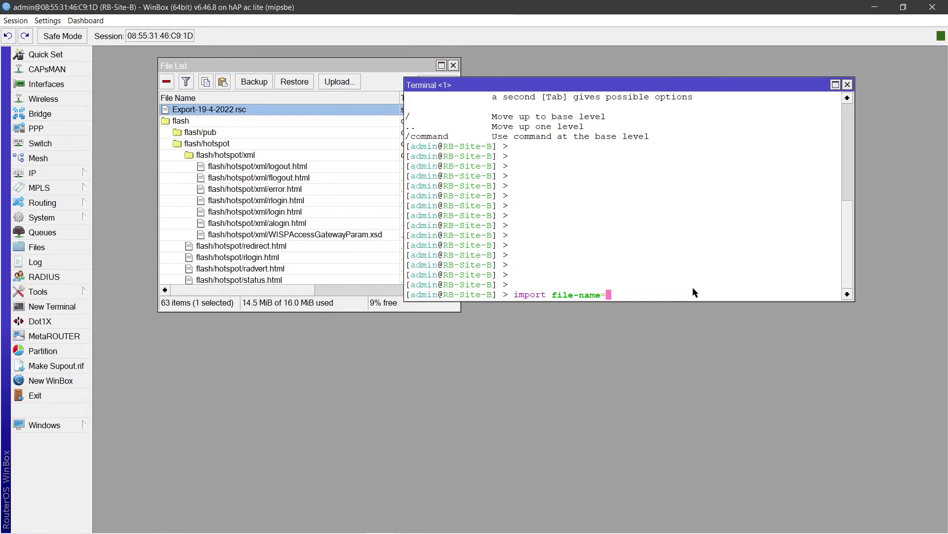
key("ctrl+v")
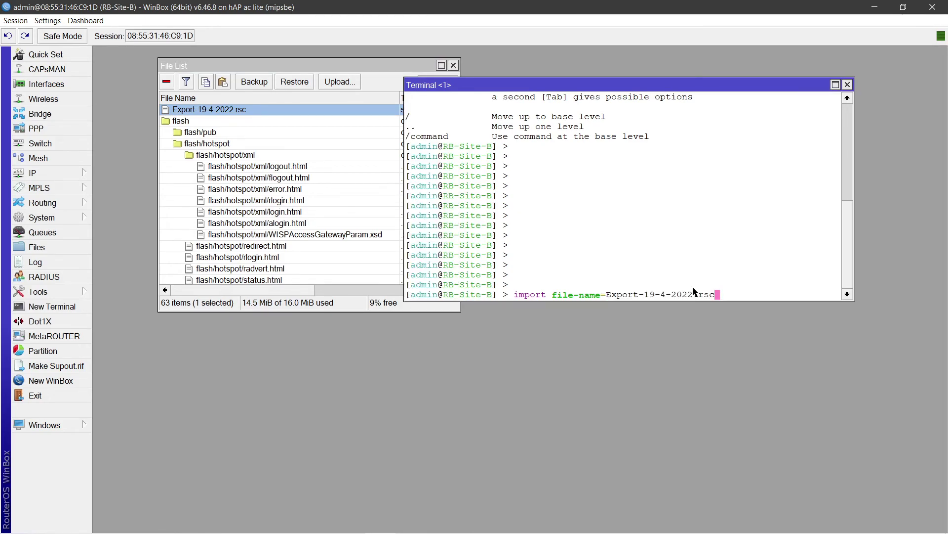
key("Return")
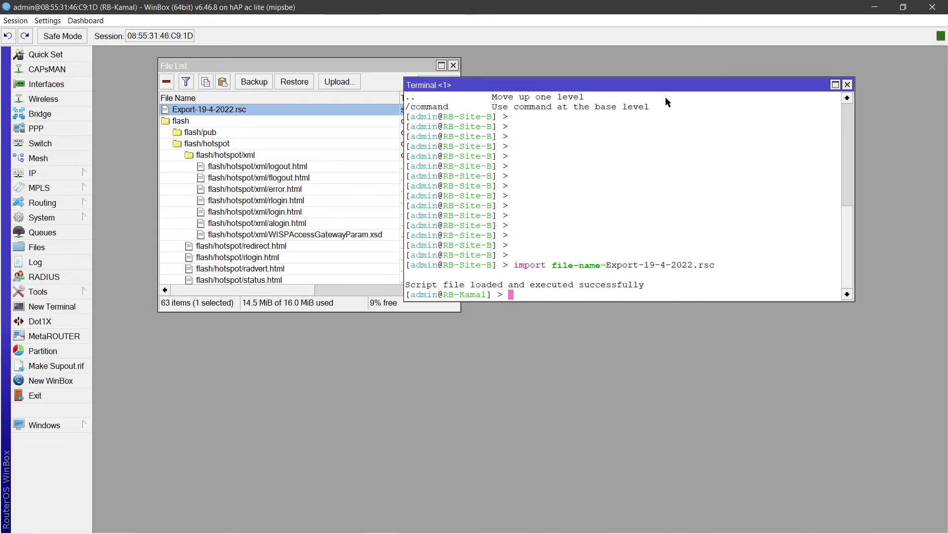
Close the Terminal and File List, then open the Wireless table and DHCP Client list
left_click(846, 85)
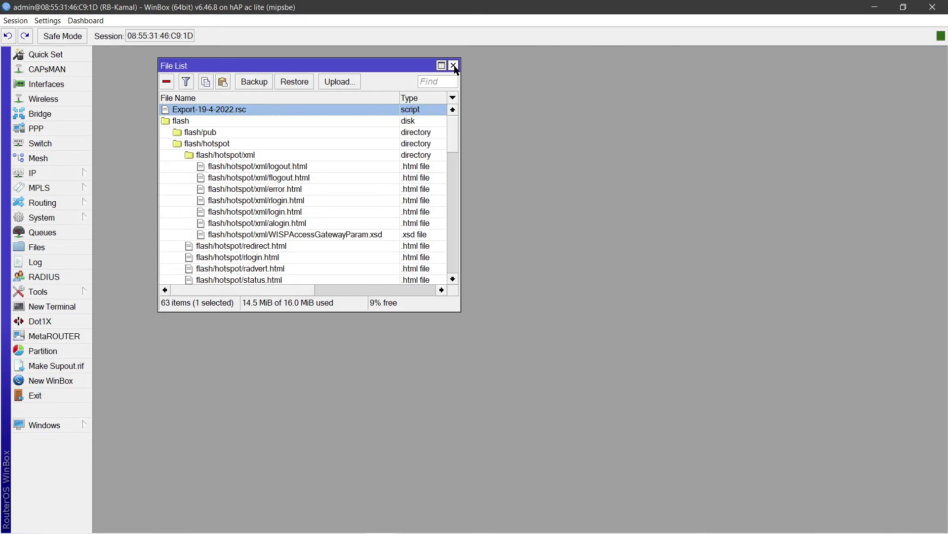
left_click(454, 65)
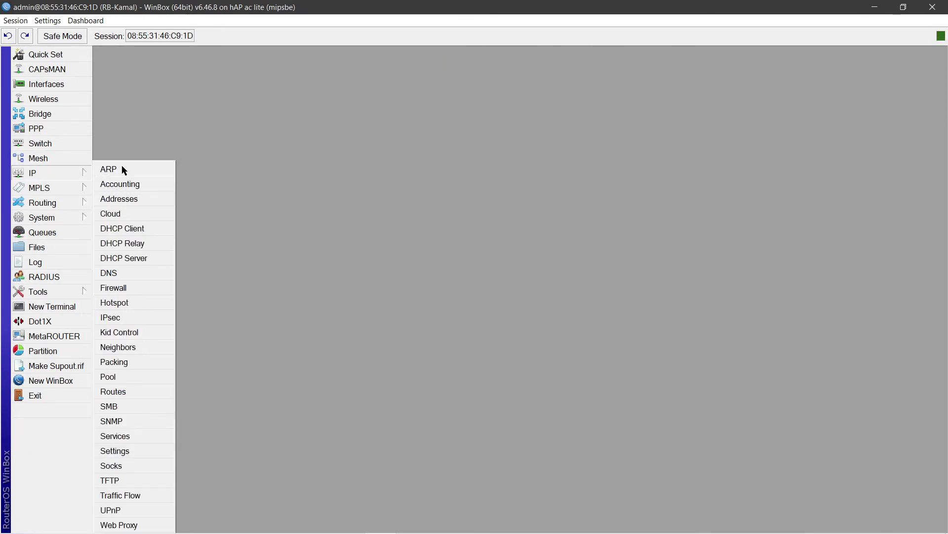
left_click(77, 101)
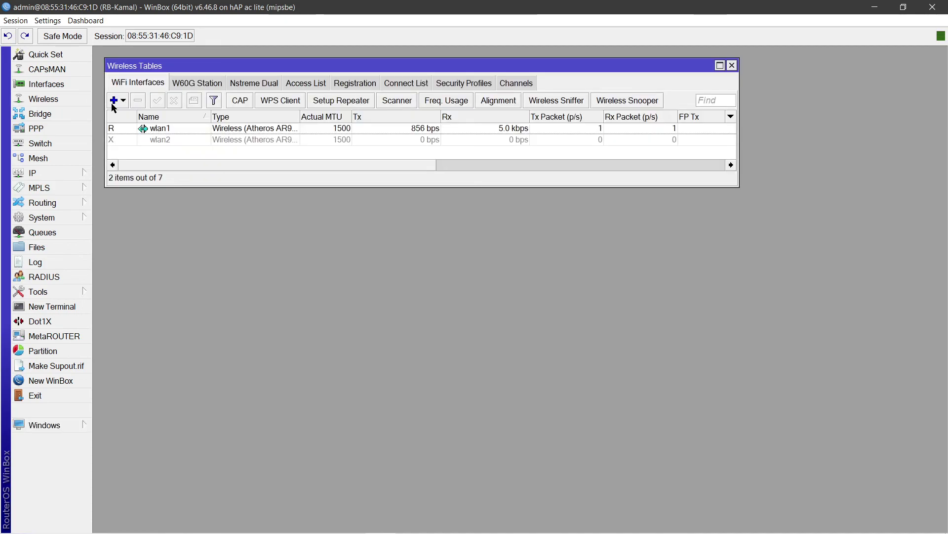
mouse_move(35, 172)
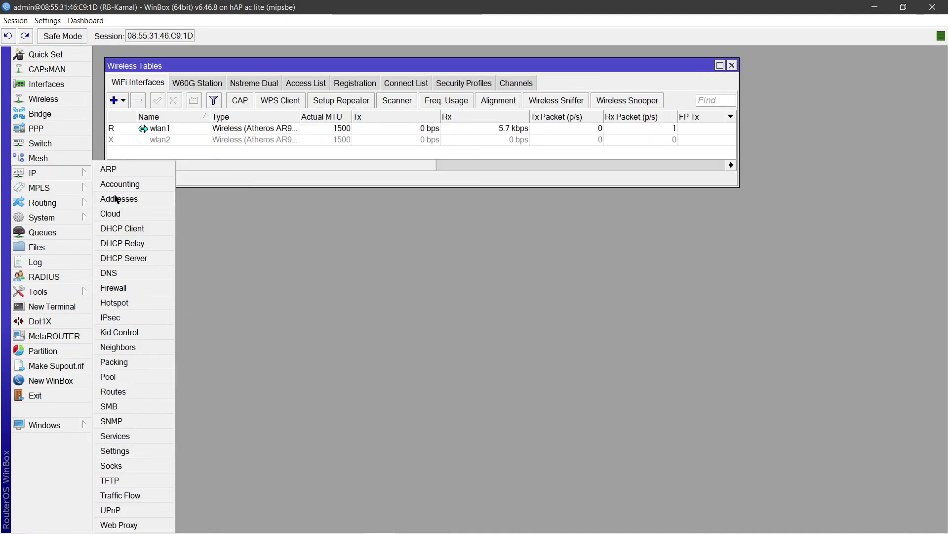
left_click(130, 200)
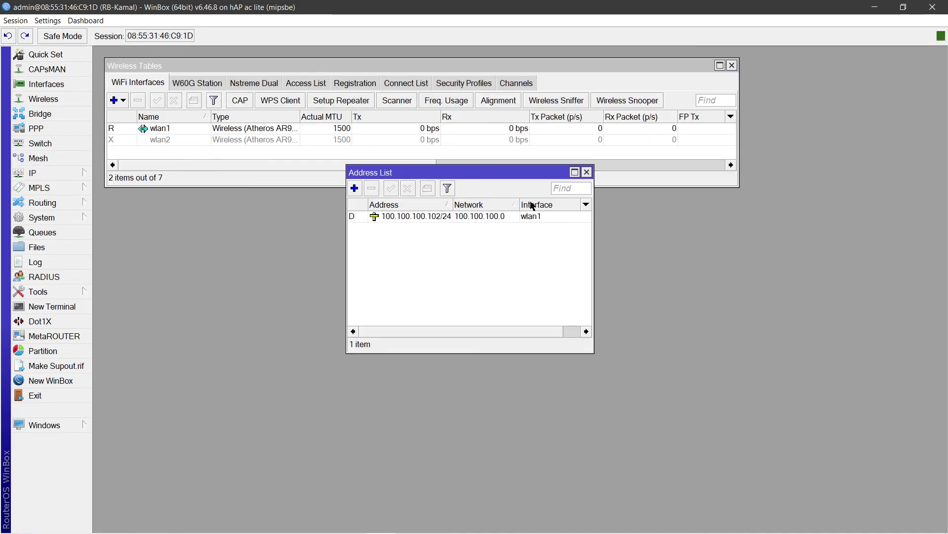
left_click(587, 170)
mouse_move(35, 173)
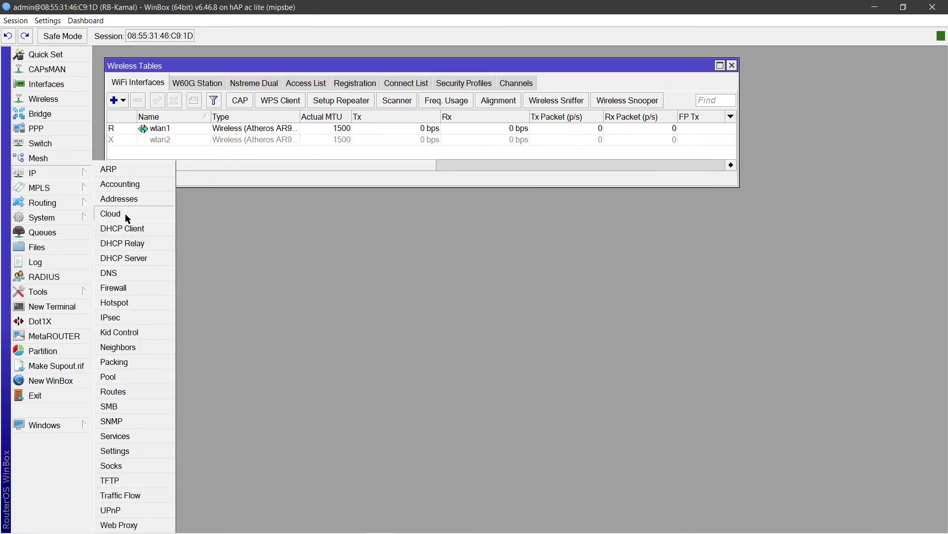
left_click(131, 228)
mouse_move(83, 173)
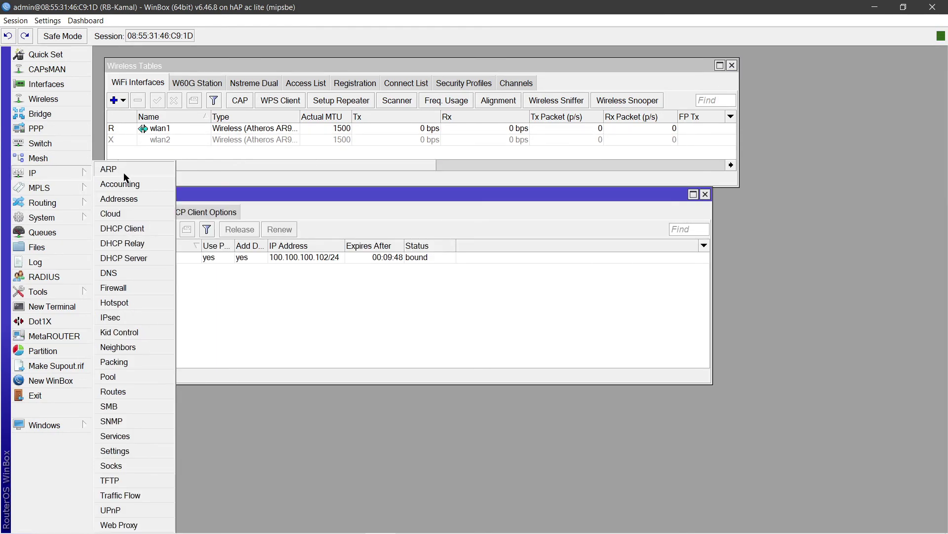
Reset wlan1's wireless configuration to defaults
left_click(279, 129)
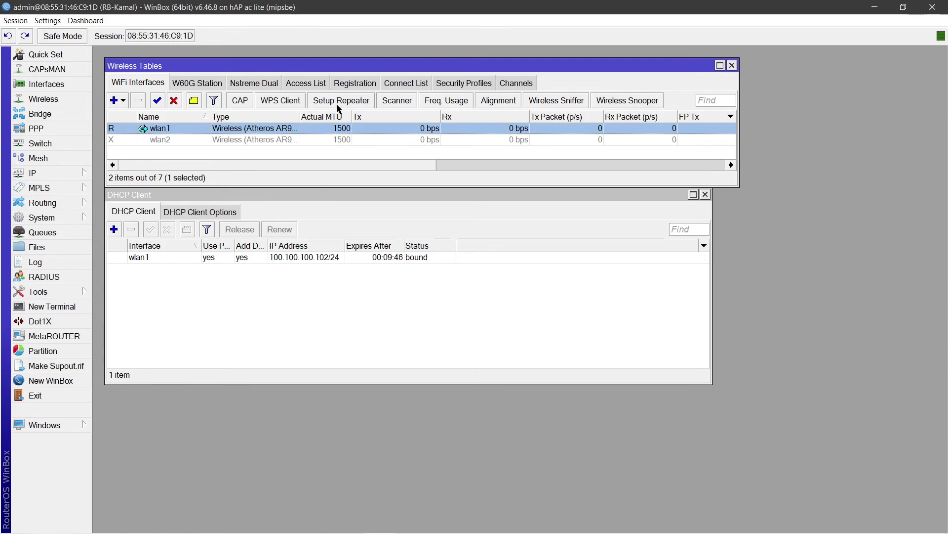
double_click(421, 129)
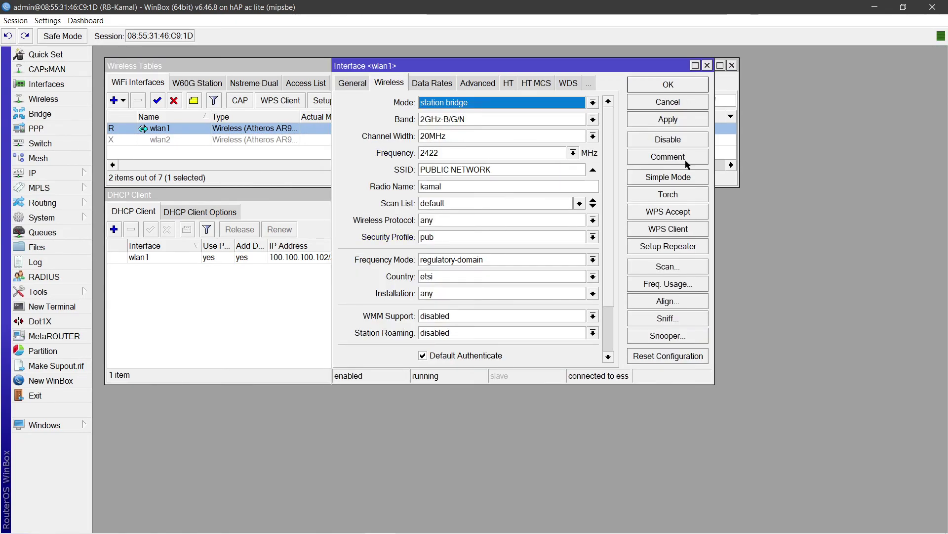
left_click(668, 355)
left_click(562, 285)
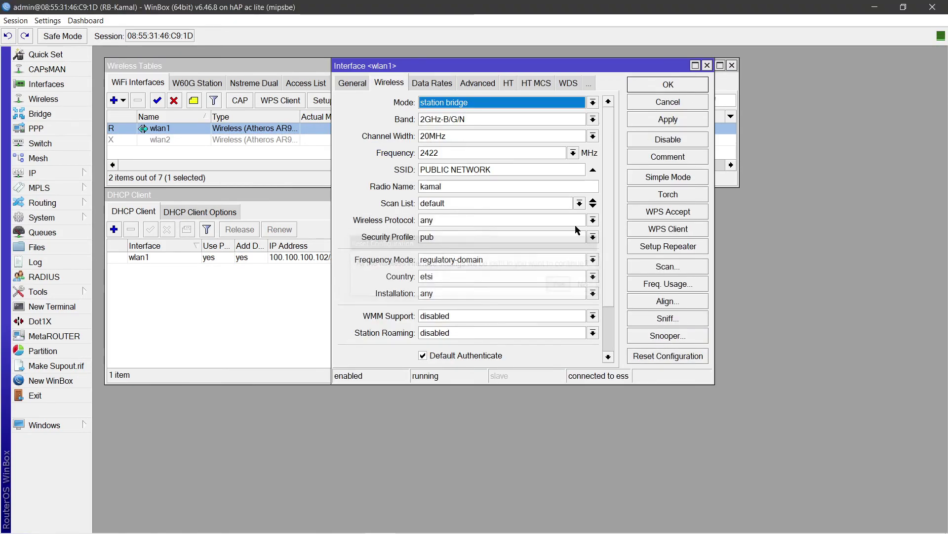
left_click(707, 65)
Delete the pub security profile and return to the WiFi interfaces list
left_click(464, 83)
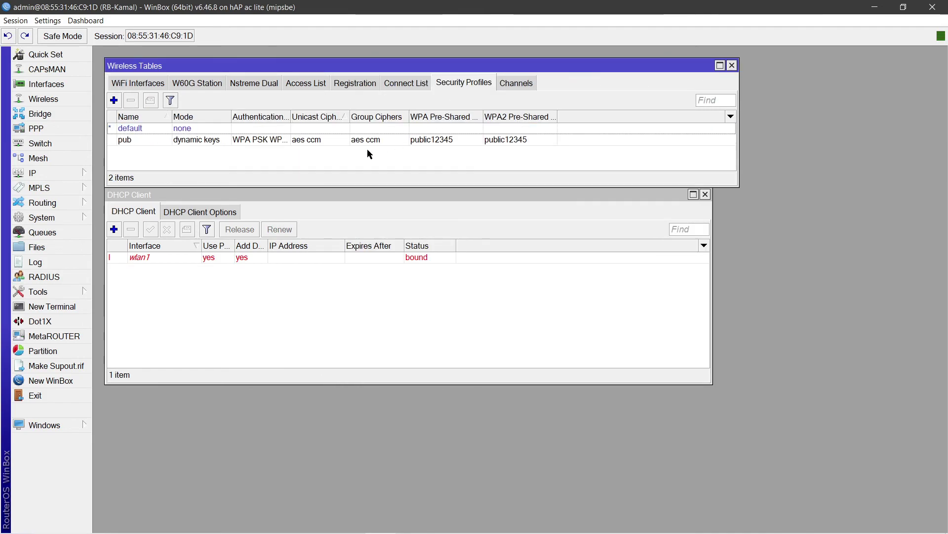
left_click(217, 139)
left_click(132, 100)
left_click(138, 82)
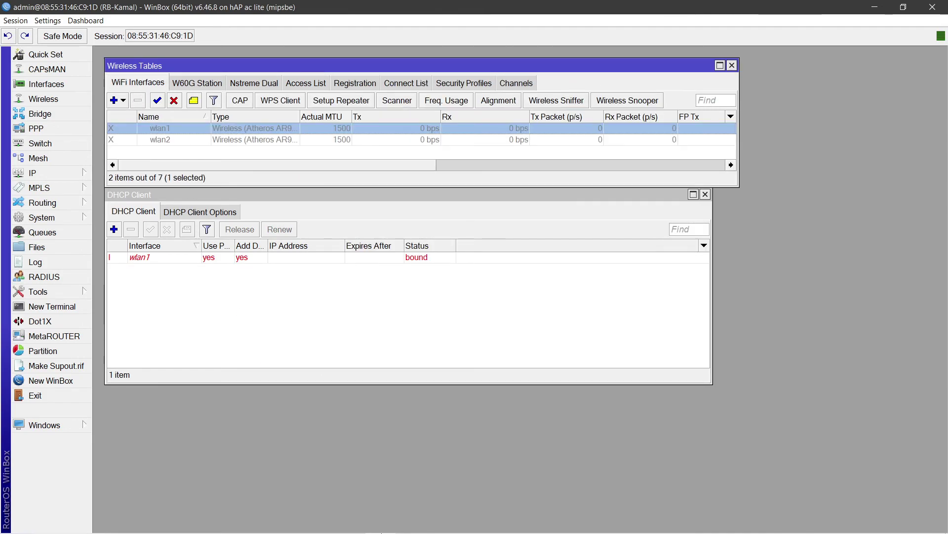
Open wireless-export-19-4-2022.rsc from the BACKUP folder in Notepad
mouse_move(460, 531)
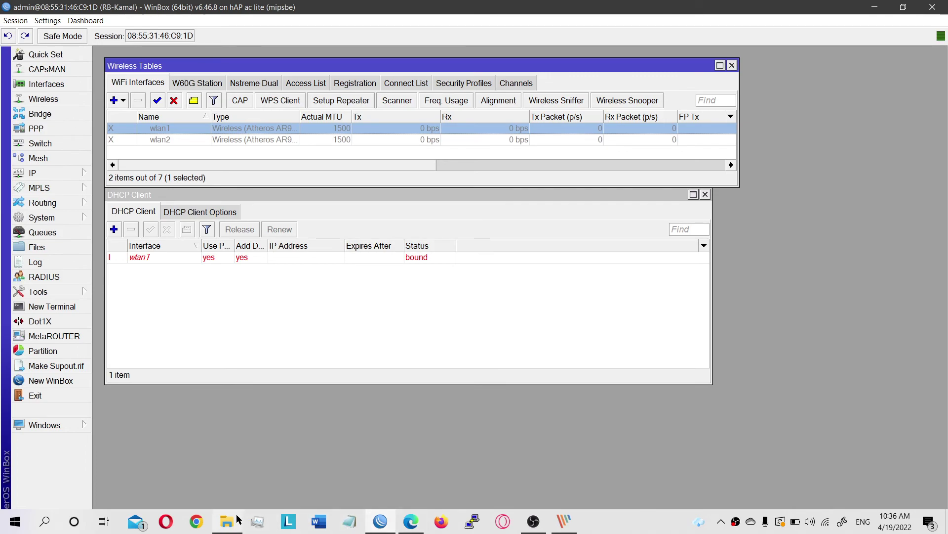
left_click(227, 522)
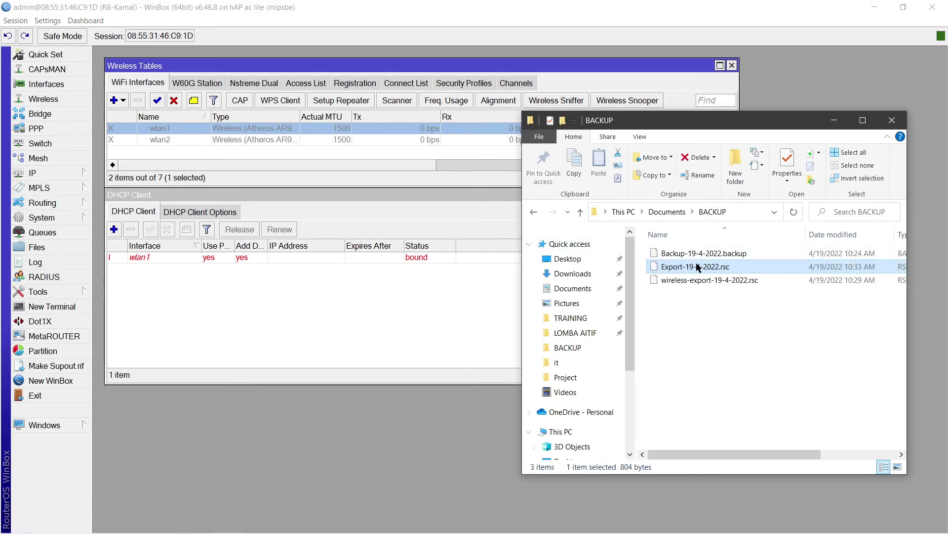
double_click(710, 280)
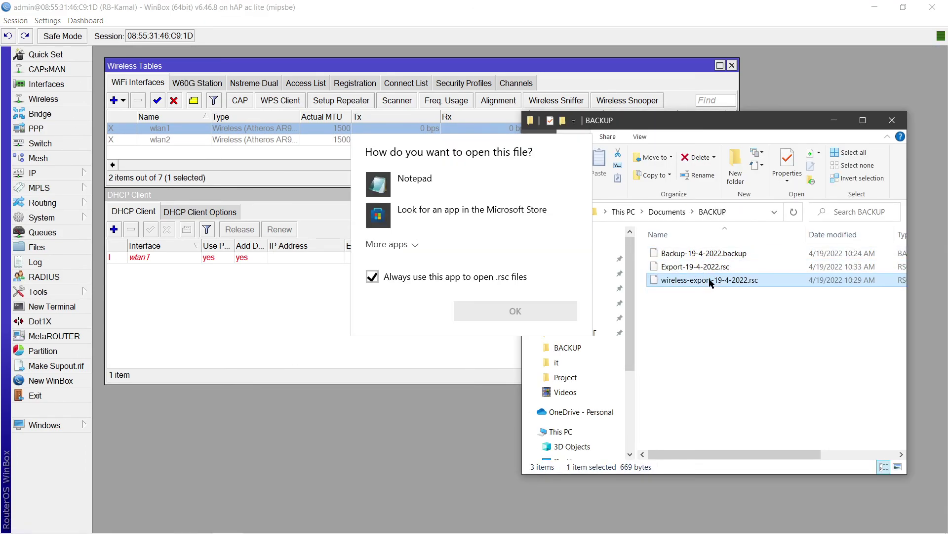
left_click(410, 278)
left_click(411, 186)
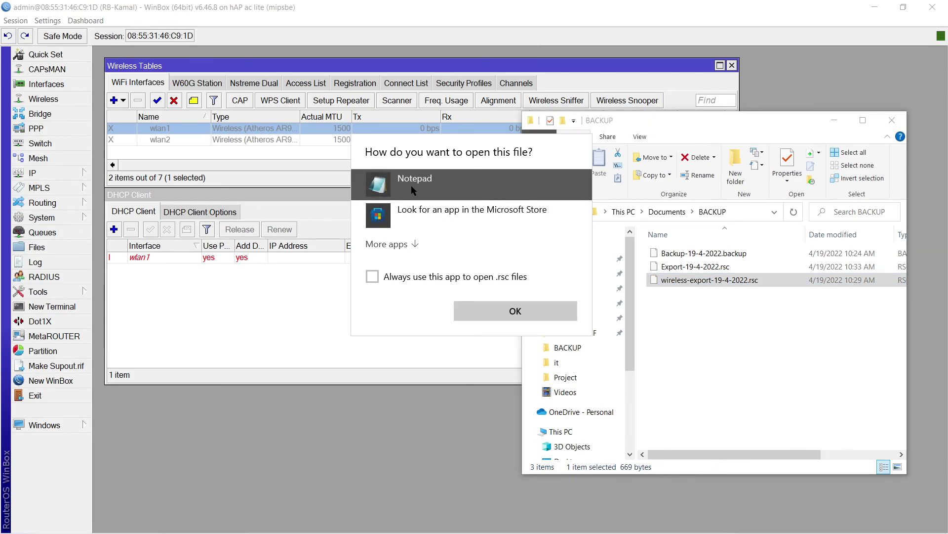
left_click(495, 302)
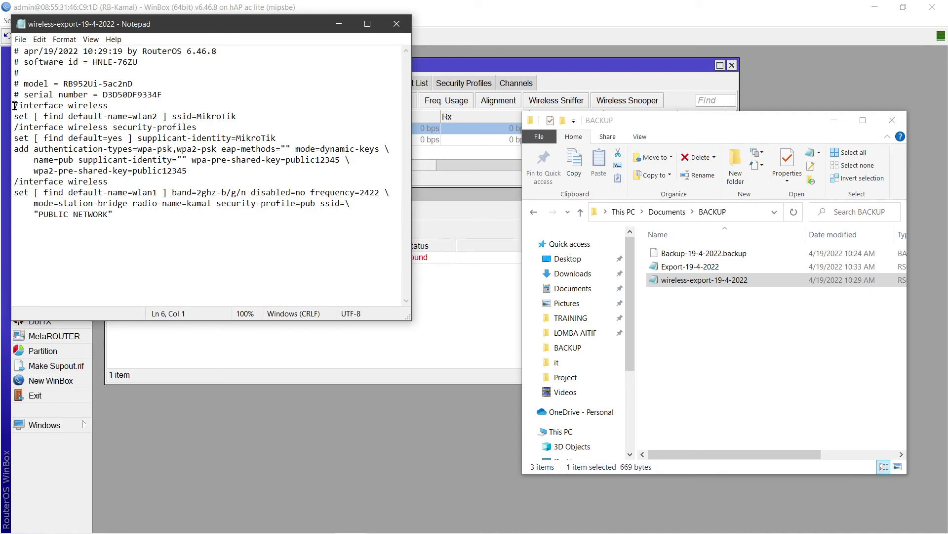
Copy the commands from /interface wireless to the end, then close Notepad and the BACKUP folder
left_click_drag(15, 104, 170, 211)
key("ctrl+shift+End")
right_click(81, 149)
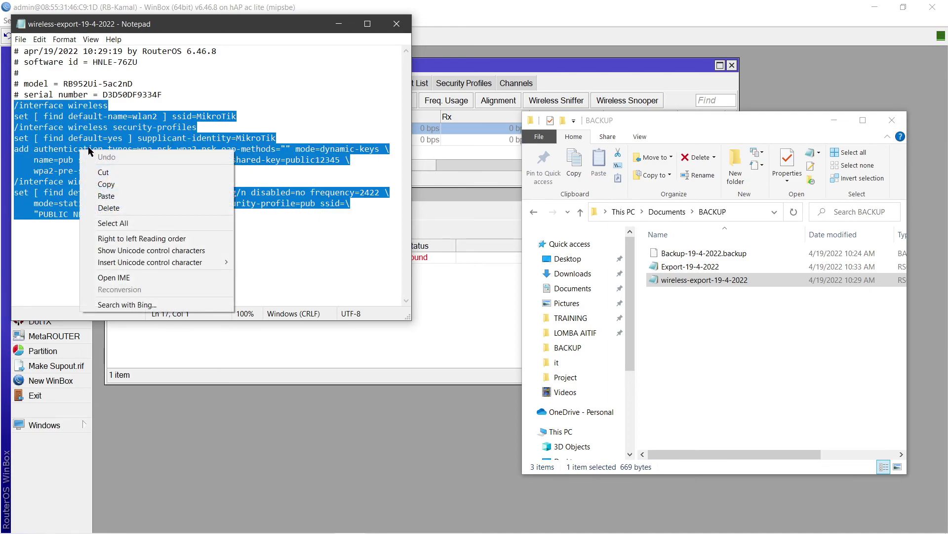
left_click(101, 187)
left_click(17, 105)
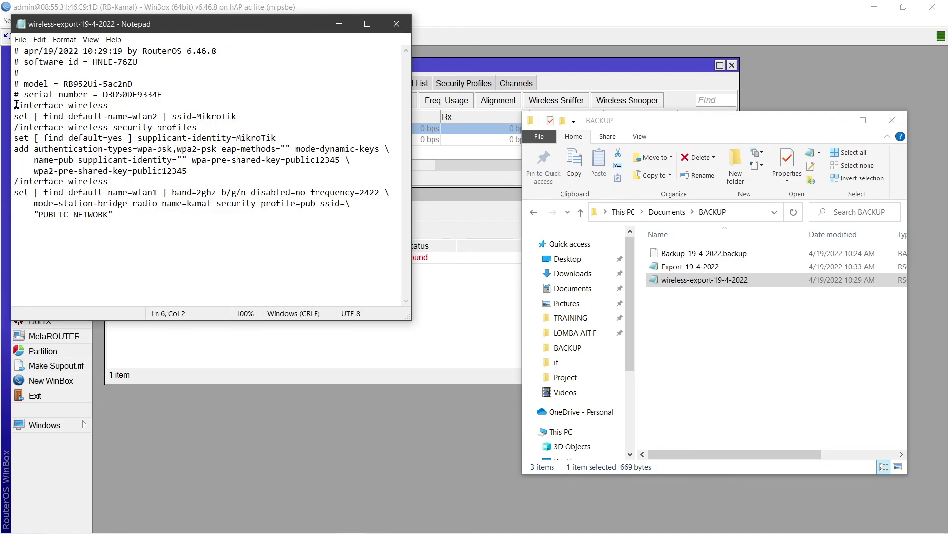
left_click_drag(16, 106, 159, 232)
left_click(159, 232)
left_click(396, 25)
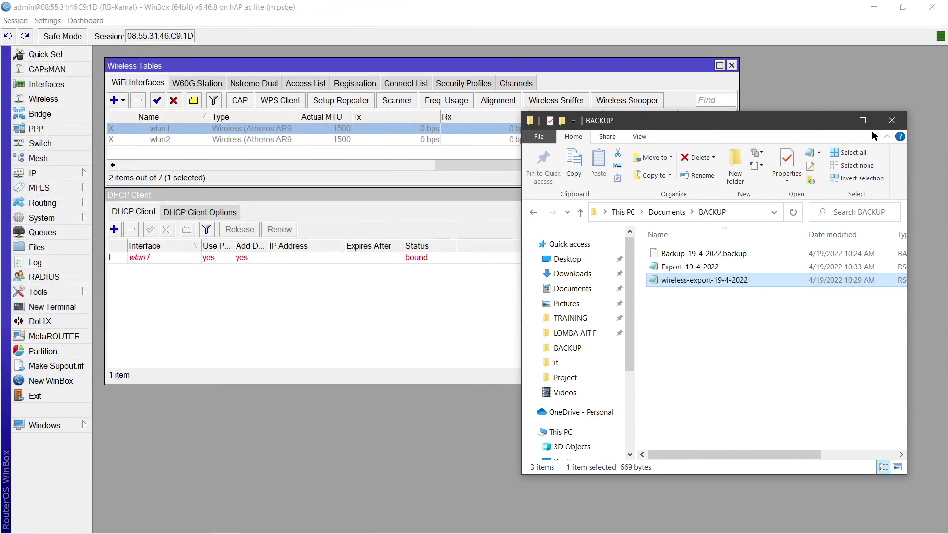
left_click(892, 120)
Paste and run the copied wireless commands in a new WinBox terminal, then close it
left_click(53, 306)
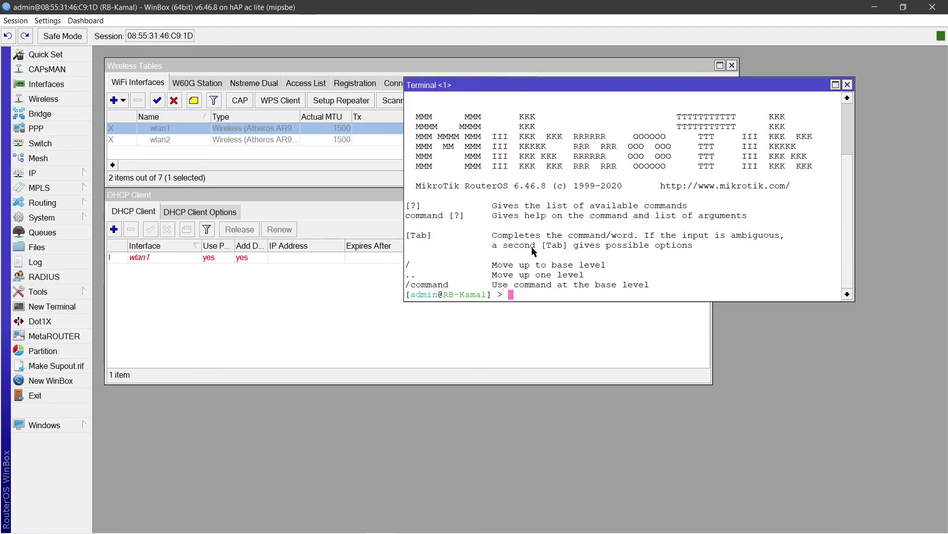
key("ctrl+v")
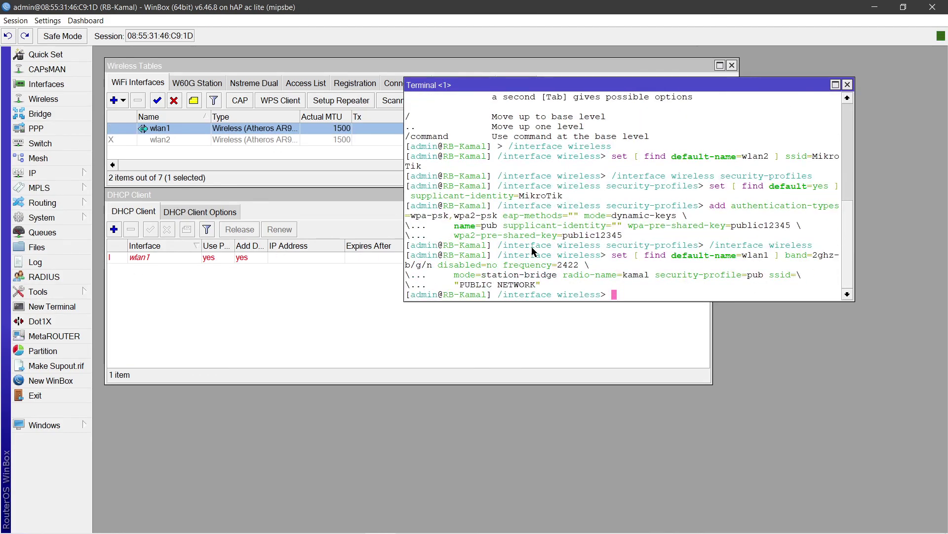
key("Return")
key("Return")
key("Return")
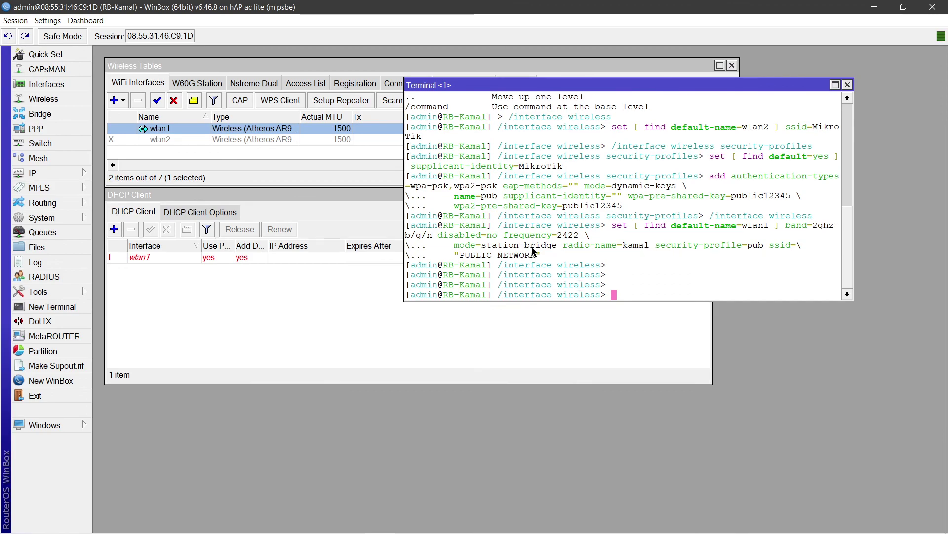
left_click(847, 84)
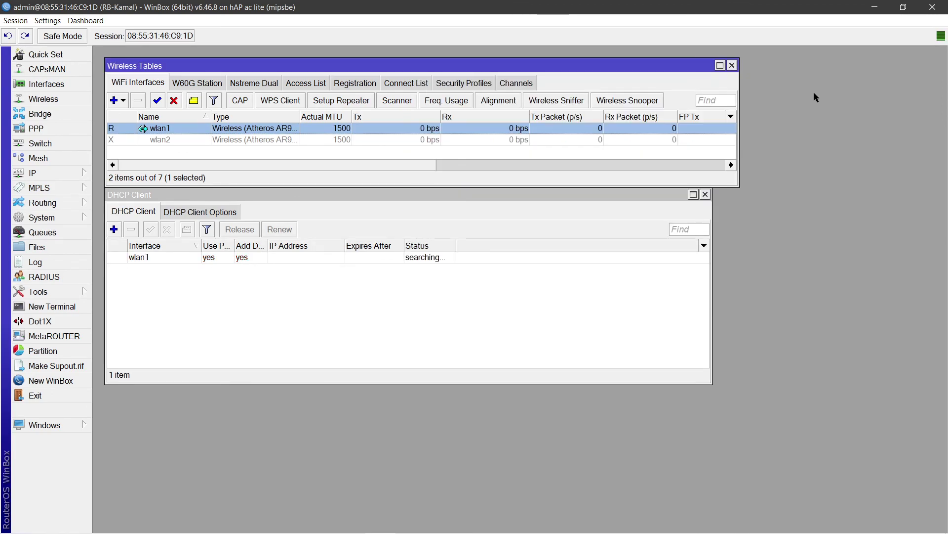
Check the recreated security profiles, return to the WiFi interfaces list, then switch to the PicPick diagram
left_click(461, 82)
left_click(147, 84)
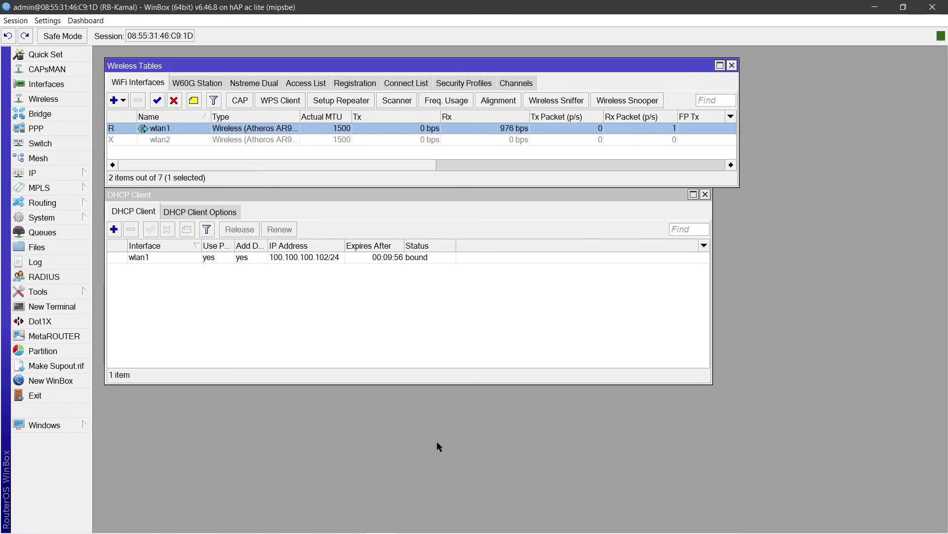
mouse_move(566, 532)
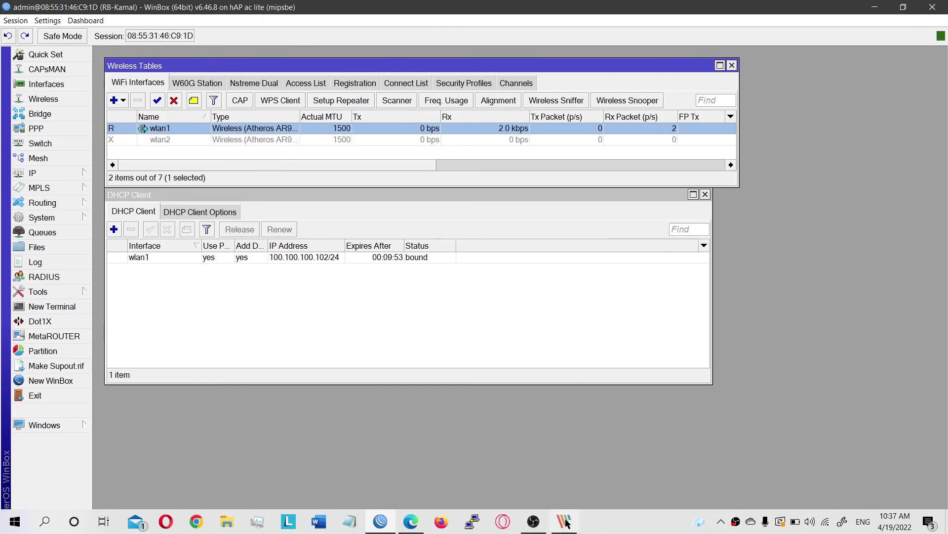
left_click(565, 521)
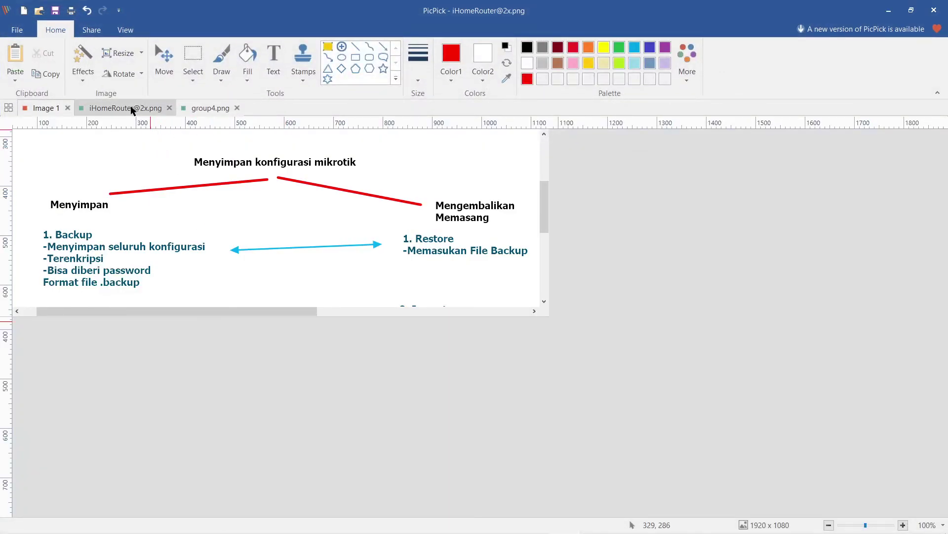